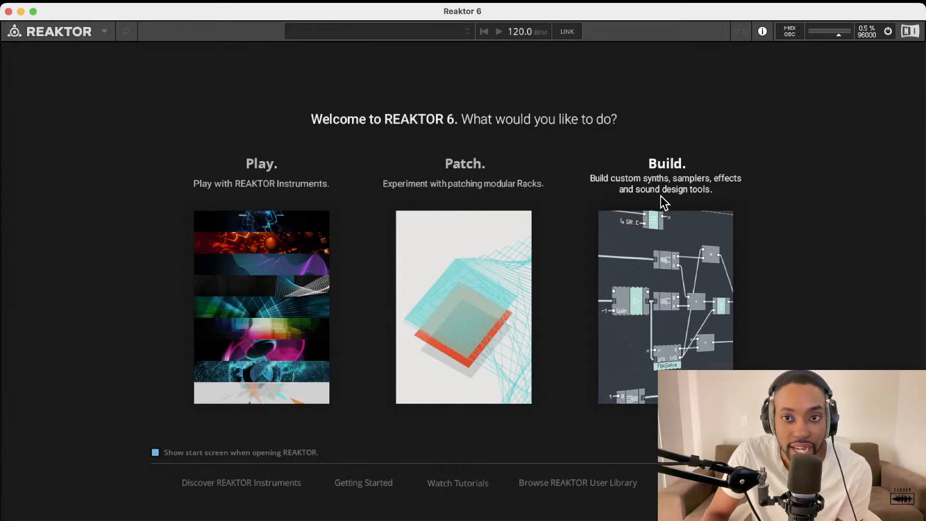
Start building a new ensemble and look over the Player, Library and Files contents of the browser, finishing on Player.
{"action": "left_click", "coordinate": [672, 288]}
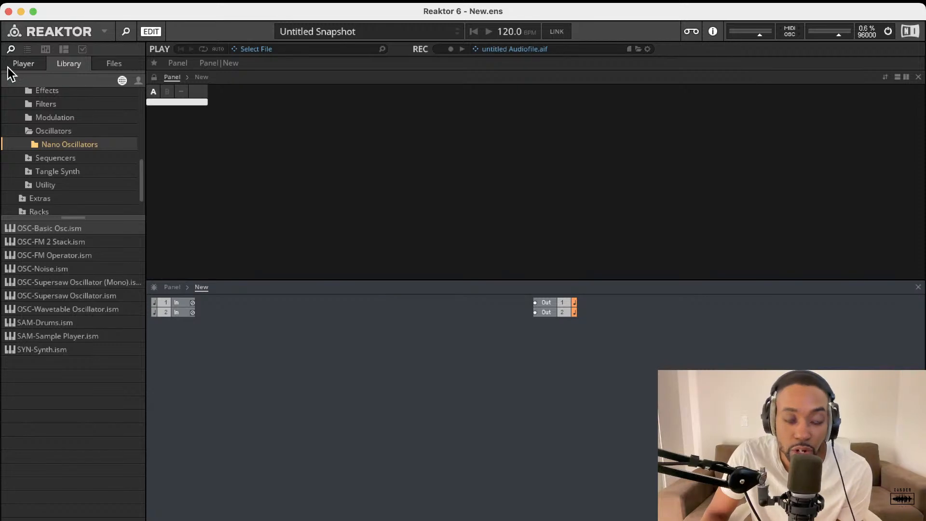
{"action": "left_click", "coordinate": [19, 63]}
{"action": "left_click", "coordinate": [64, 66]}
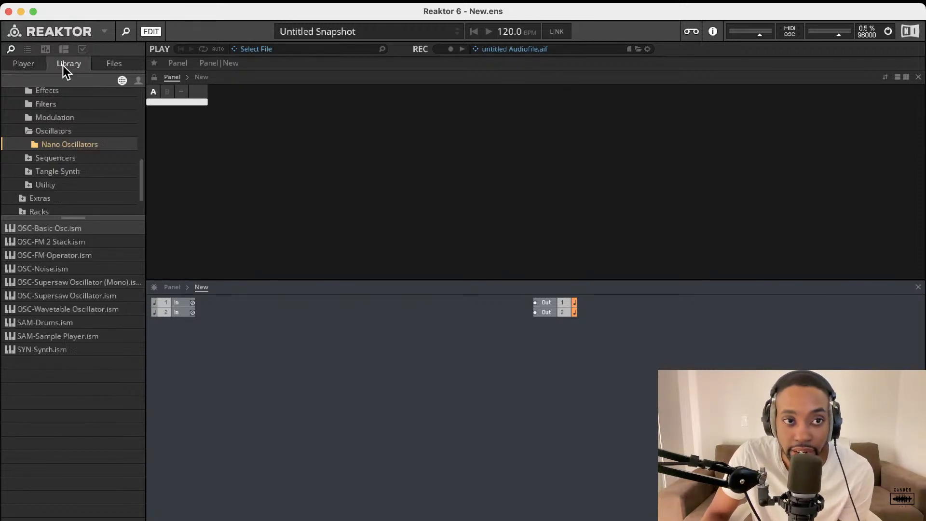
{"action": "left_click", "coordinate": [112, 64]}
{"action": "left_click", "coordinate": [42, 68]}
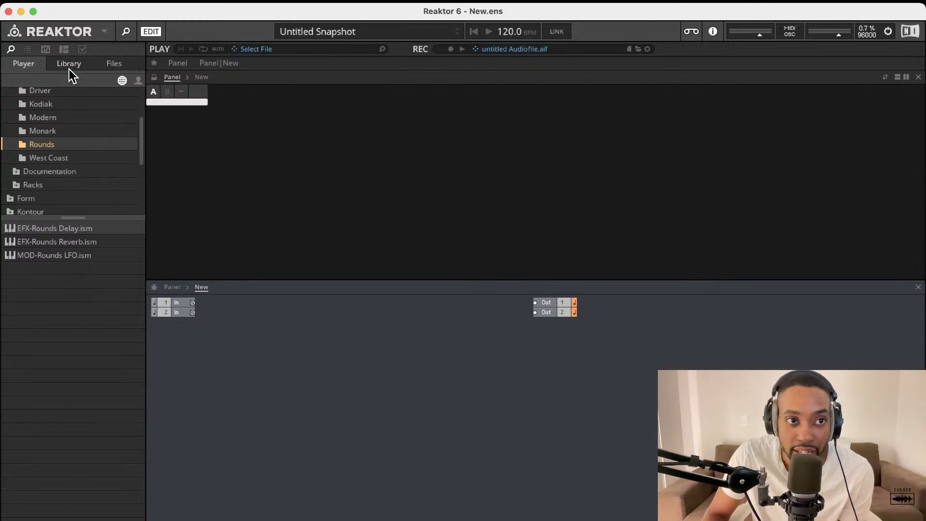
{"action": "left_click", "coordinate": [69, 68]}
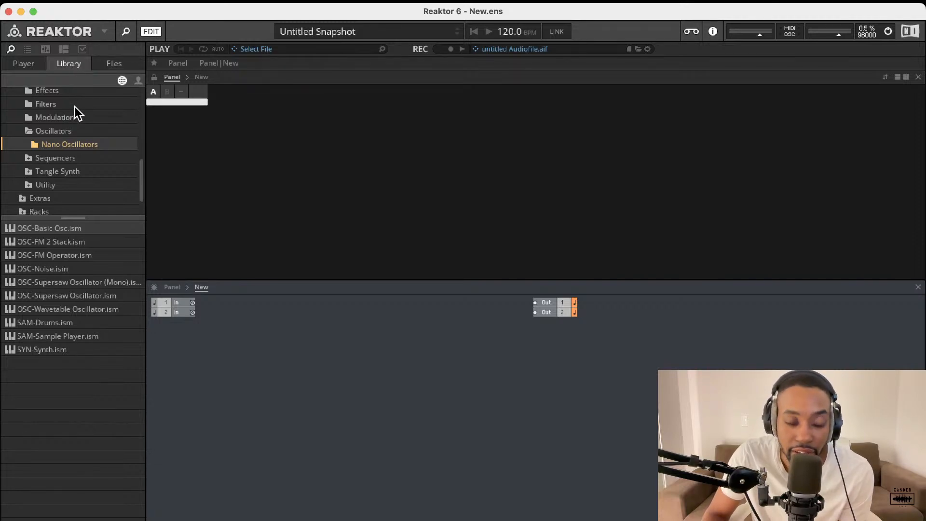
{"action": "left_click", "coordinate": [100, 68]}
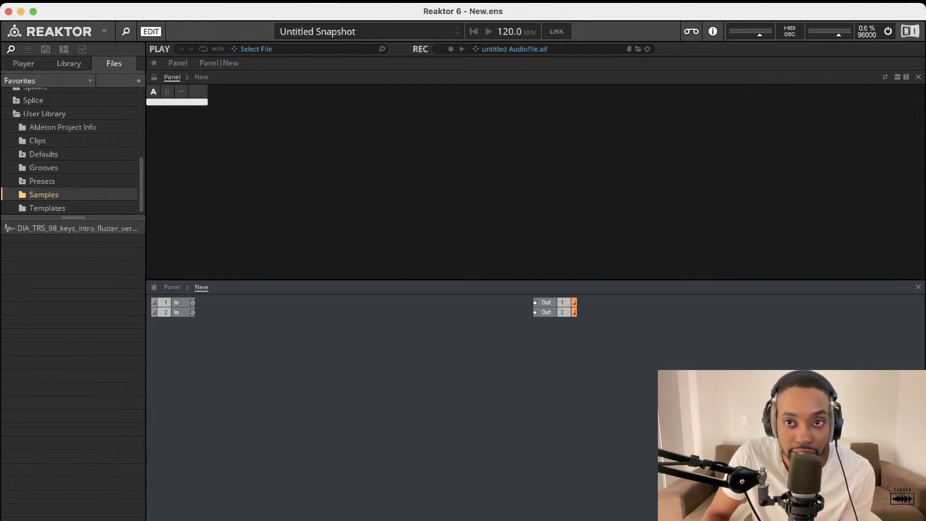
{"action": "left_click", "coordinate": [19, 64]}
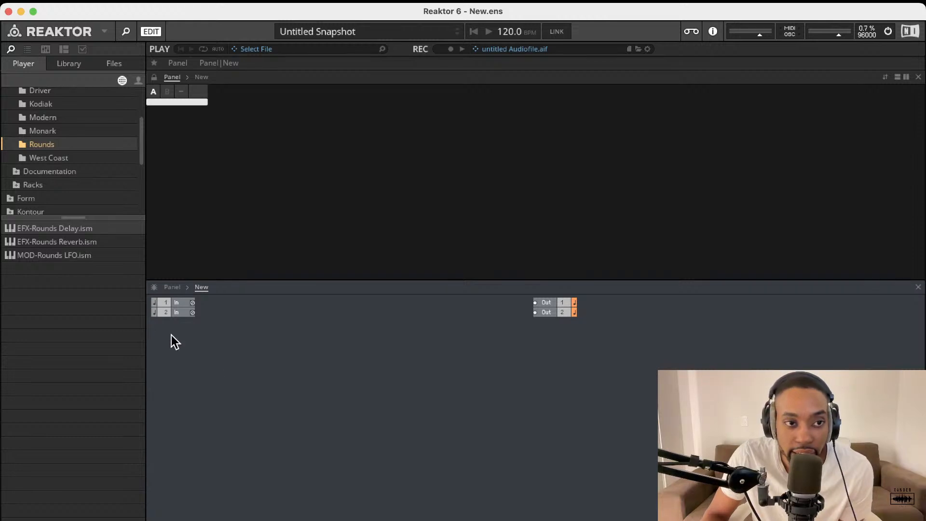
Examine the Blocks Primes collection, including its Boutique, Digilog and Driver blocks and its Documentation folder.
{"action": "scroll", "coordinate": [57, 137], "scroll_direction": "up", "scroll_amount": 3}
{"action": "left_click", "coordinate": [54, 132]}
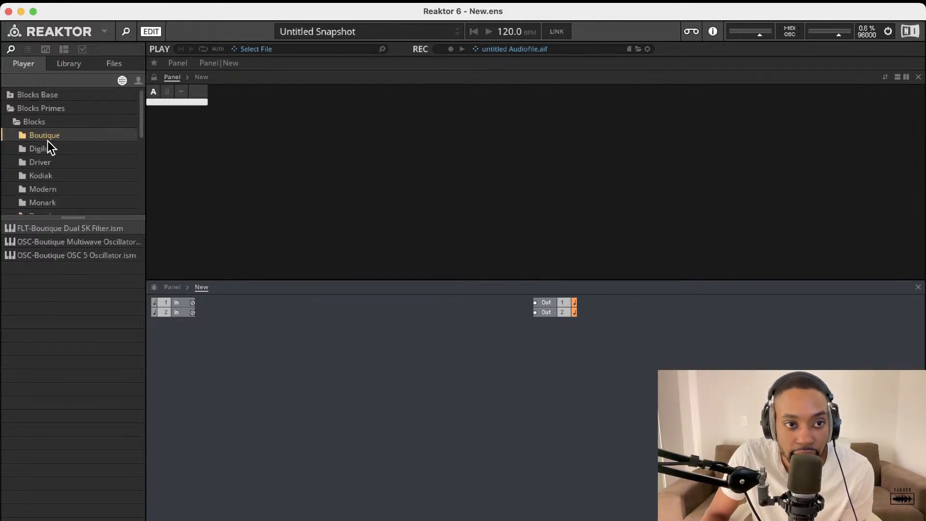
{"action": "left_click", "coordinate": [48, 143]}
{"action": "left_click", "coordinate": [48, 123]}
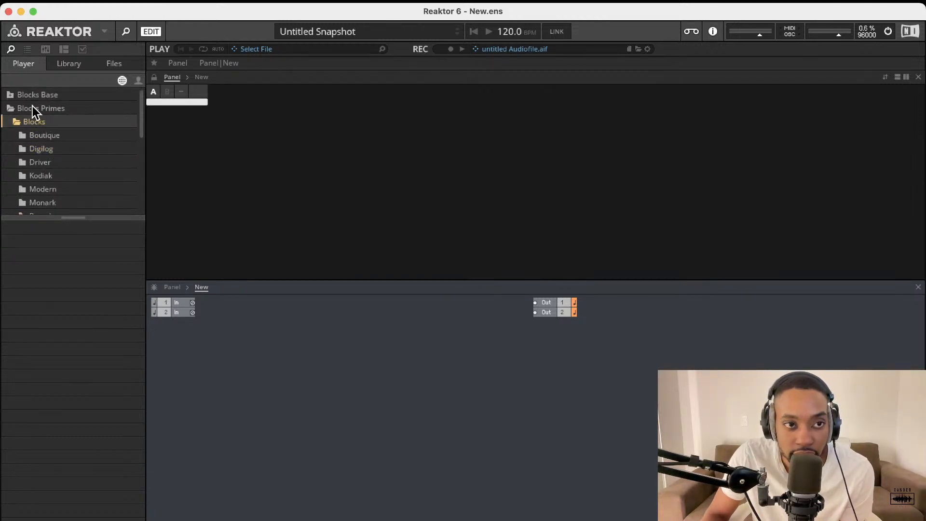
{"action": "left_click", "coordinate": [13, 105]}
{"action": "left_click", "coordinate": [13, 109]}
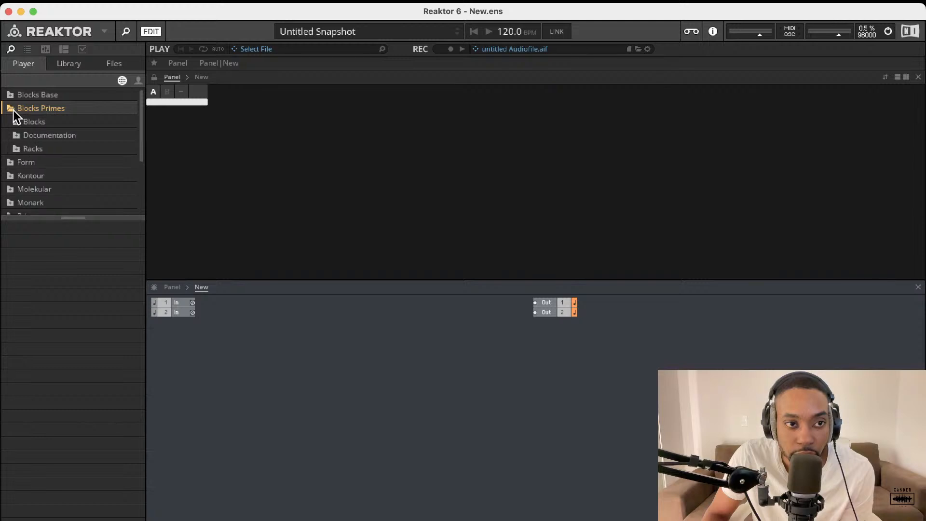
{"action": "left_click", "coordinate": [22, 124]}
{"action": "left_click", "coordinate": [45, 167]}
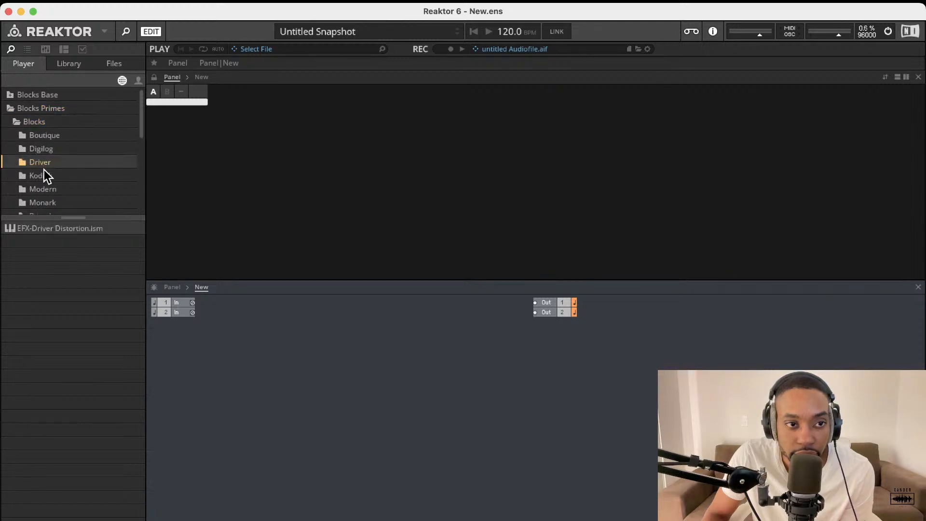
{"action": "scroll", "coordinate": [45, 171], "scroll_direction": "down", "scroll_amount": 6}
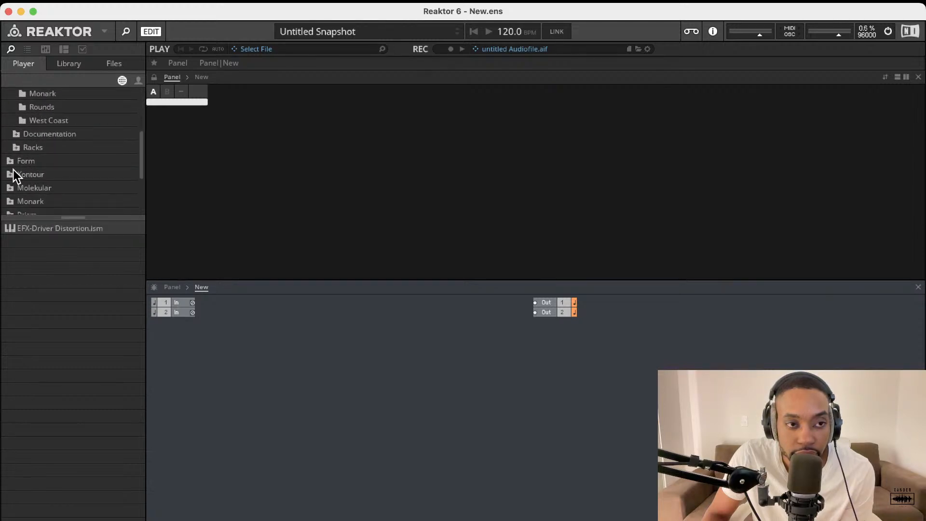
{"action": "scroll", "coordinate": [14, 171], "scroll_direction": "up", "scroll_amount": 3}
{"action": "scroll", "coordinate": [17, 168], "scroll_direction": "down", "scroll_amount": 3}
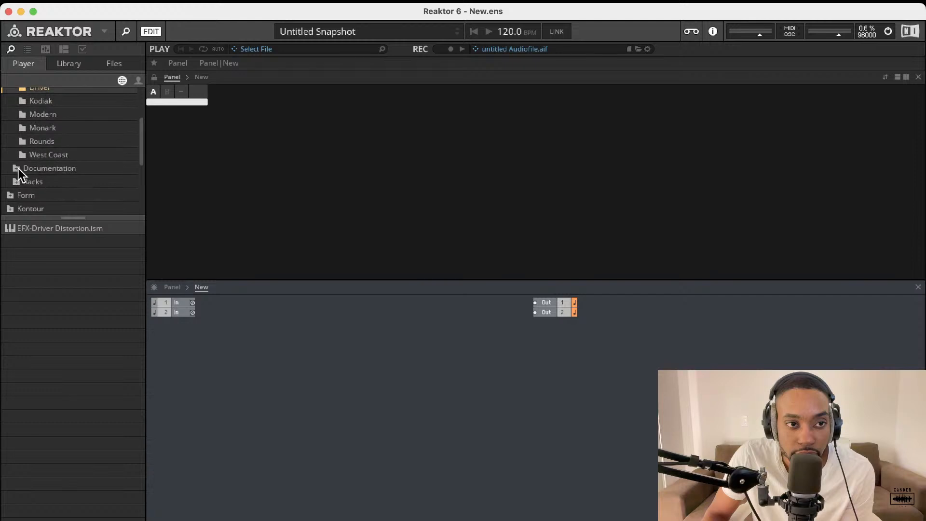
{"action": "left_click", "coordinate": [18, 168]}
{"action": "scroll", "coordinate": [27, 173], "scroll_direction": "down", "scroll_amount": 3}
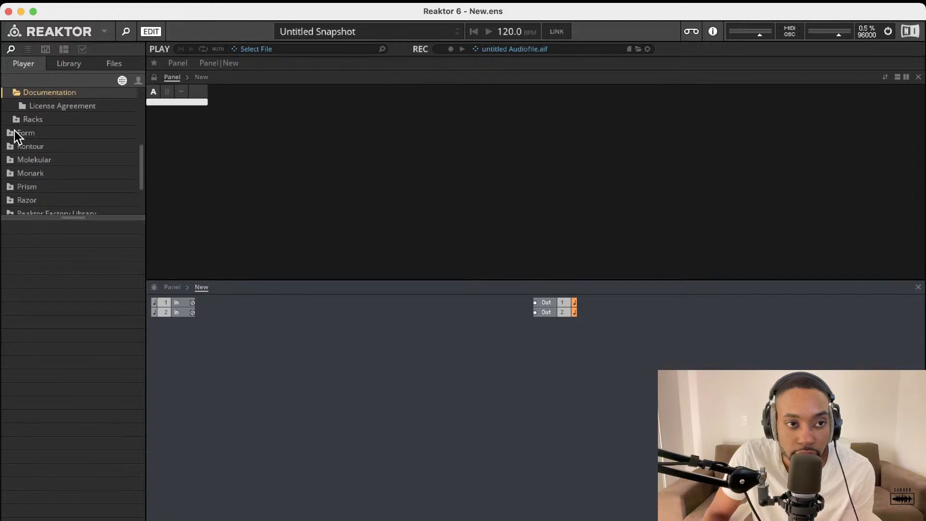
Review the Digilog and Boutique blocks again, and look through the License Agreement and Racks folders of Blocks Primes.
{"action": "scroll", "coordinate": [15, 131], "scroll_direction": "up", "scroll_amount": 10}
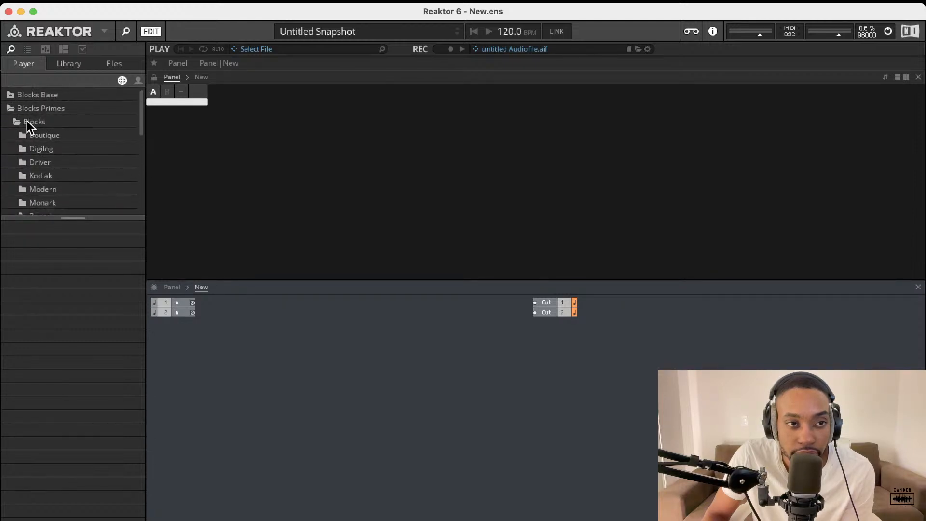
{"action": "left_click", "coordinate": [41, 149]}
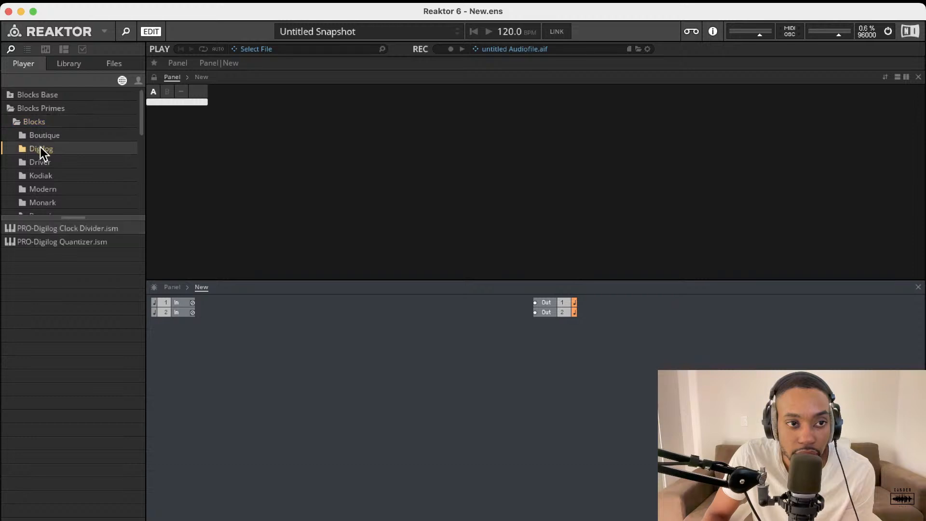
{"action": "left_click", "coordinate": [44, 134]}
{"action": "scroll", "coordinate": [48, 146], "scroll_direction": "down", "scroll_amount": 8}
{"action": "left_click", "coordinate": [41, 129]}
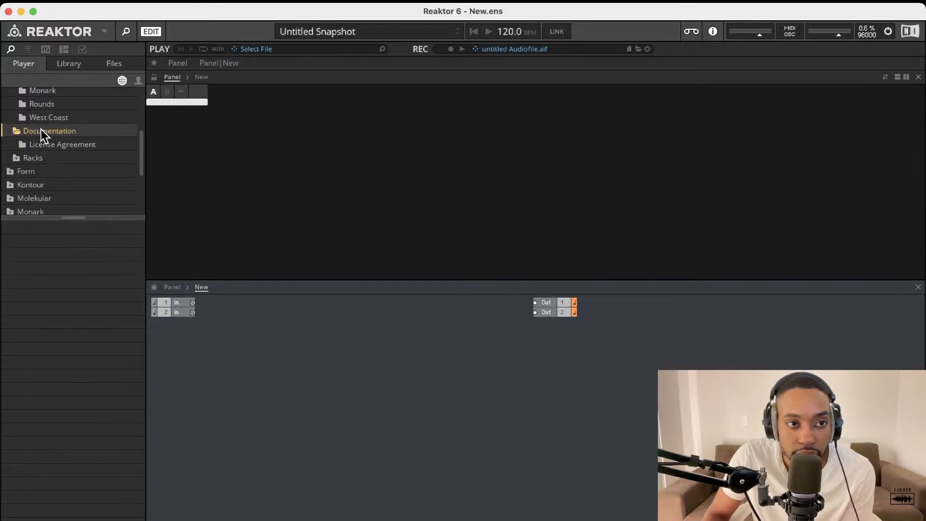
{"action": "left_click", "coordinate": [39, 146]}
{"action": "left_click", "coordinate": [23, 158]}
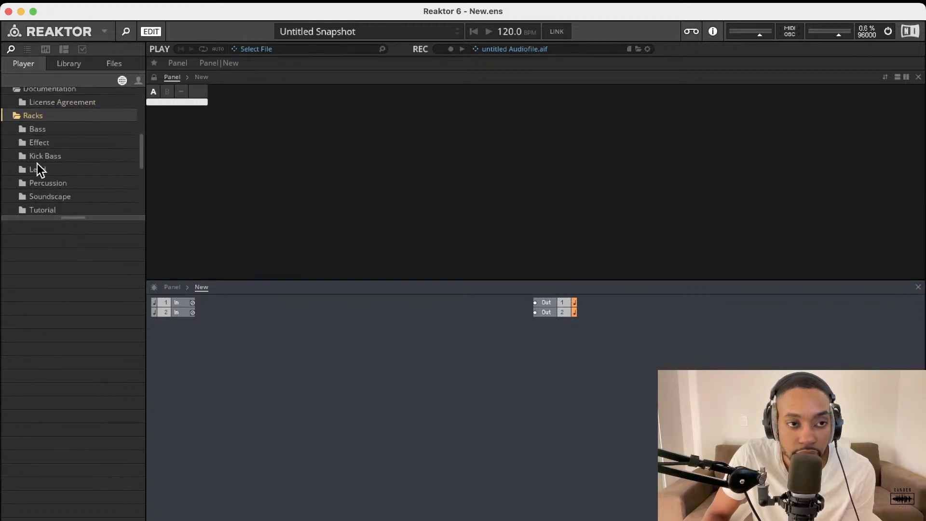
{"action": "scroll", "coordinate": [49, 163], "scroll_direction": "up", "scroll_amount": 10}
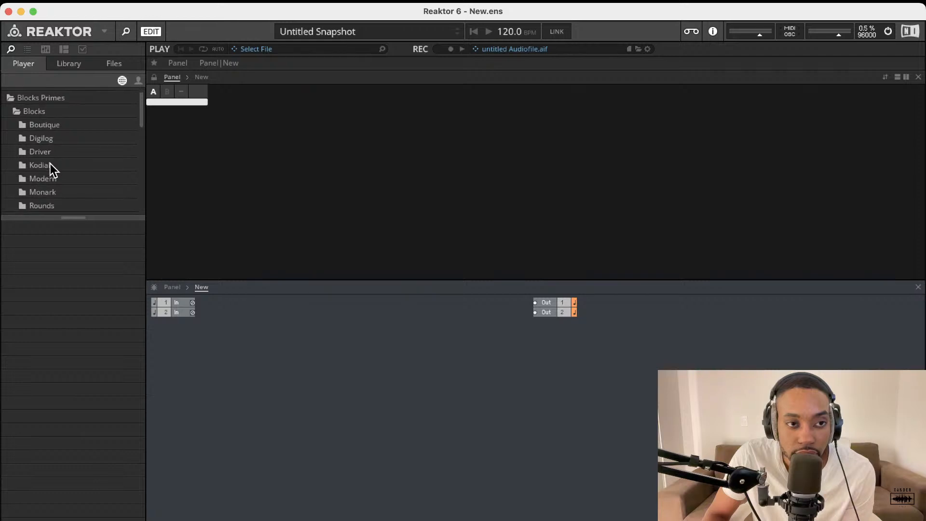
{"action": "scroll", "coordinate": [48, 148], "scroll_direction": "up", "scroll_amount": 1}
{"action": "scroll", "coordinate": [50, 149], "scroll_direction": "down", "scroll_amount": 5}
{"action": "scroll", "coordinate": [49, 151], "scroll_direction": "up", "scroll_amount": 5}
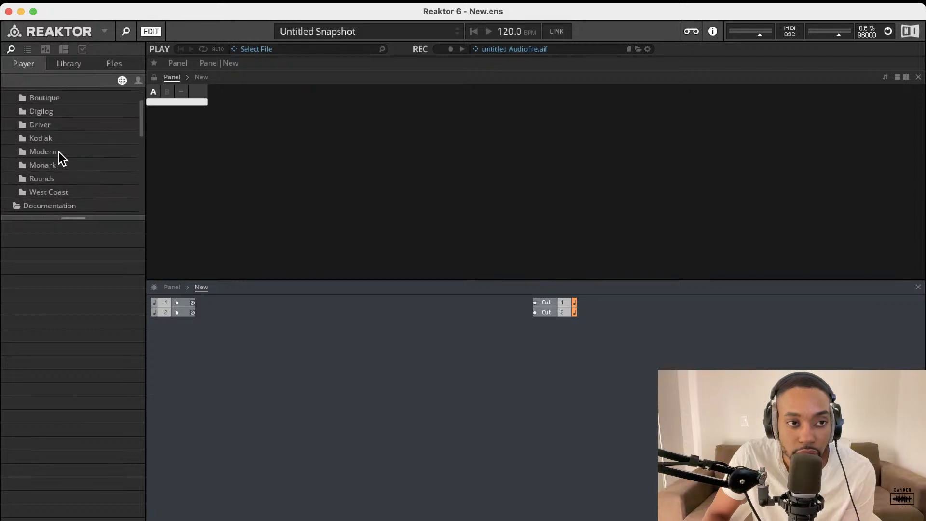
{"action": "scroll", "coordinate": [82, 122], "scroll_direction": "up", "scroll_amount": 2}
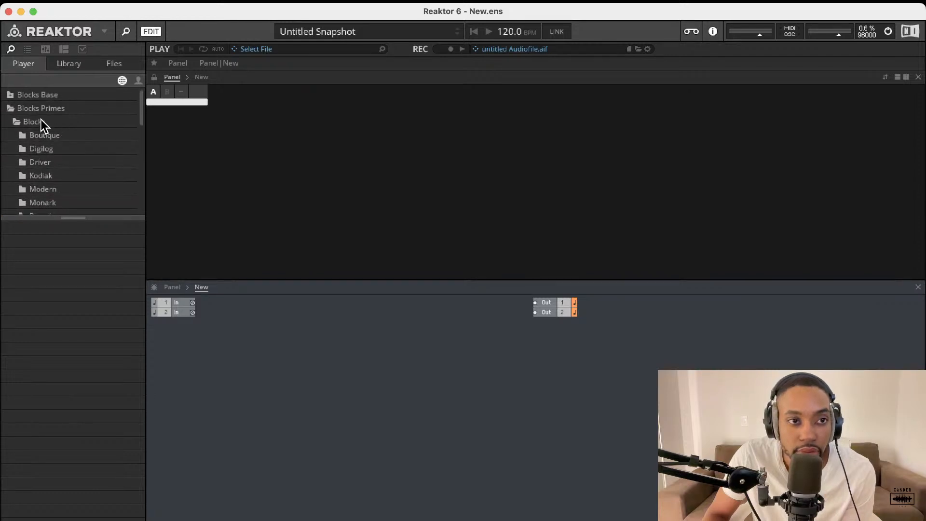
{"action": "left_click", "coordinate": [61, 139]}
{"action": "scroll", "coordinate": [60, 150], "scroll_direction": "down", "scroll_amount": 3}
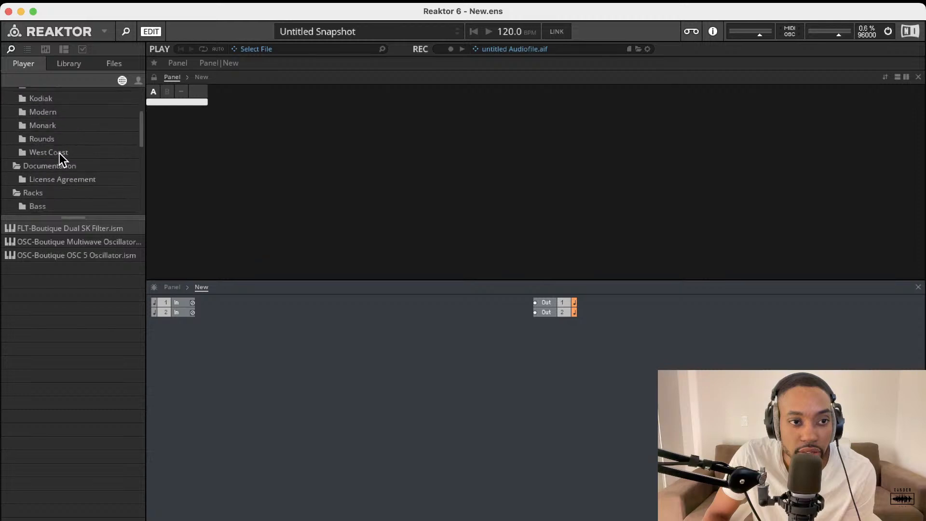
{"action": "scroll", "coordinate": [51, 185], "scroll_direction": "down", "scroll_amount": 4}
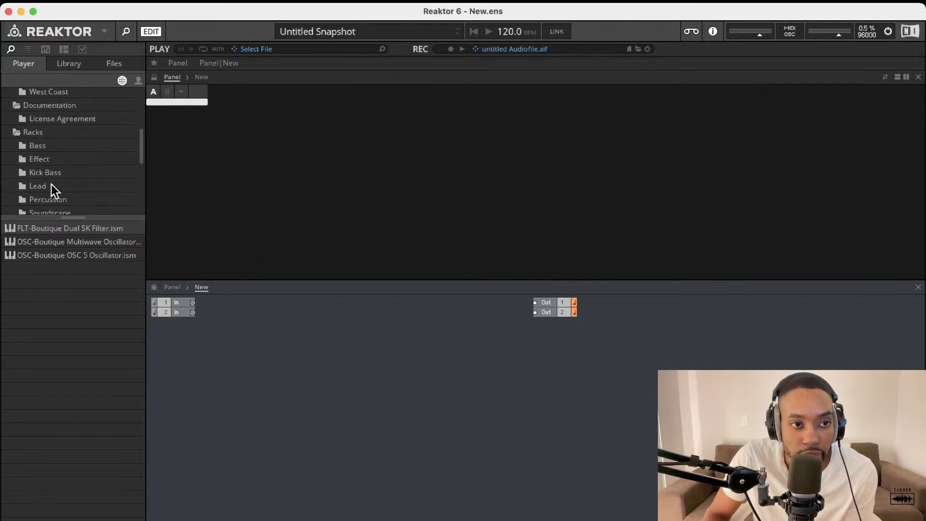
{"action": "scroll", "coordinate": [52, 183], "scroll_direction": "up", "scroll_amount": 6}
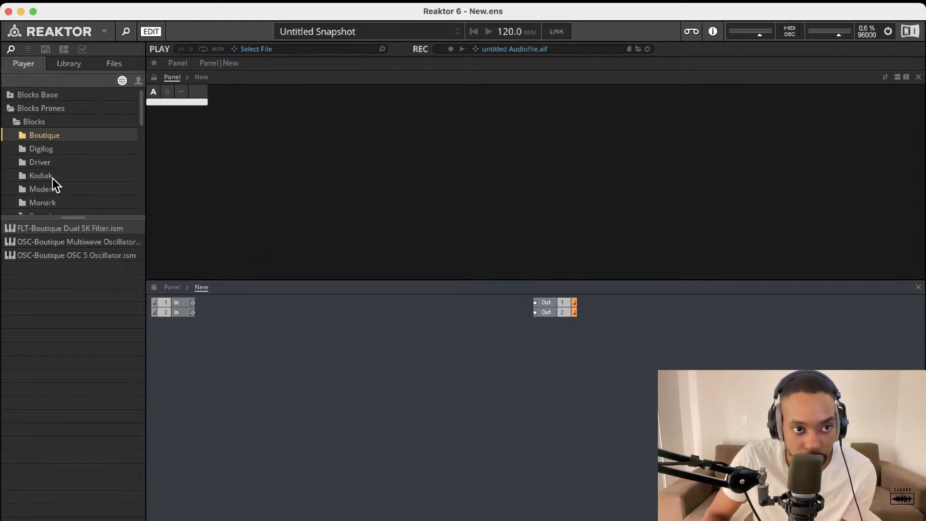
Add the Util Note In block from the Util blocks of Blocks Base to the empty area of the structure.
{"action": "left_click", "coordinate": [33, 119]}
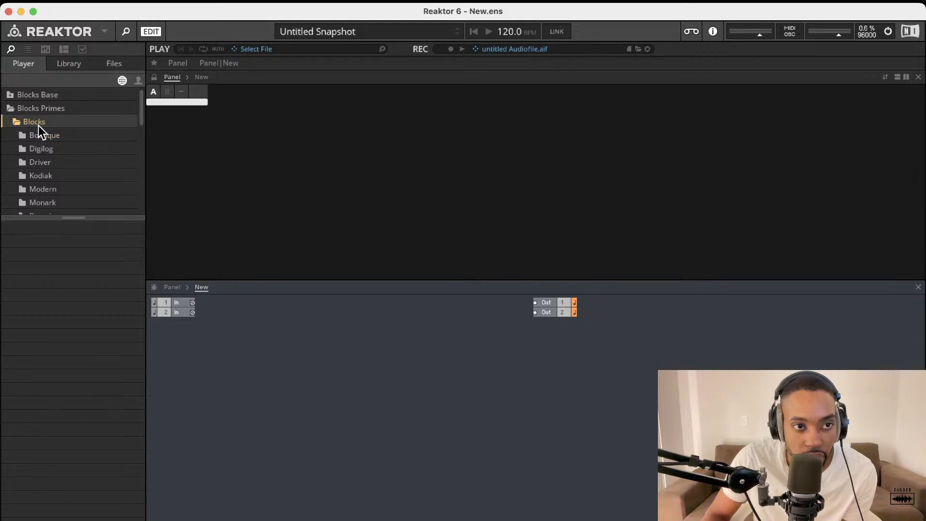
{"action": "left_click", "coordinate": [22, 109]}
{"action": "left_click", "coordinate": [17, 96]}
{"action": "left_click", "coordinate": [32, 109]}
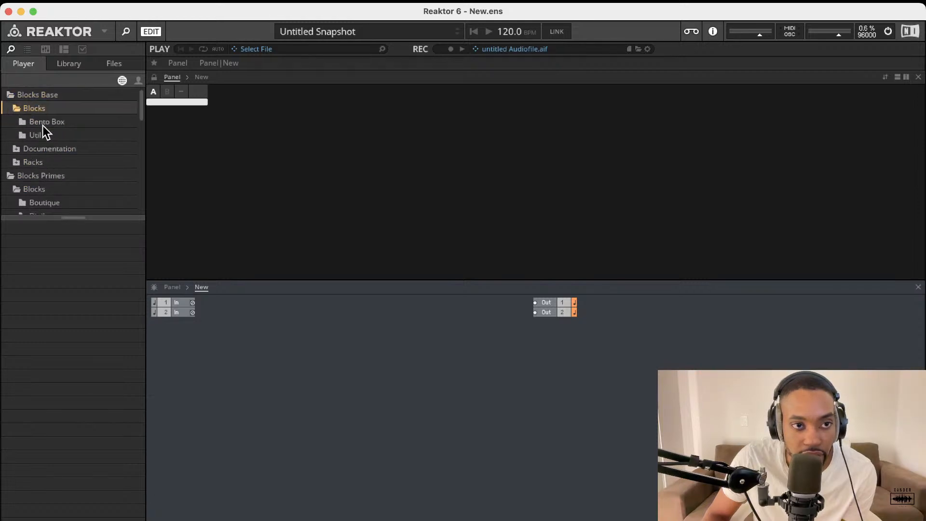
{"action": "left_click", "coordinate": [22, 122]}
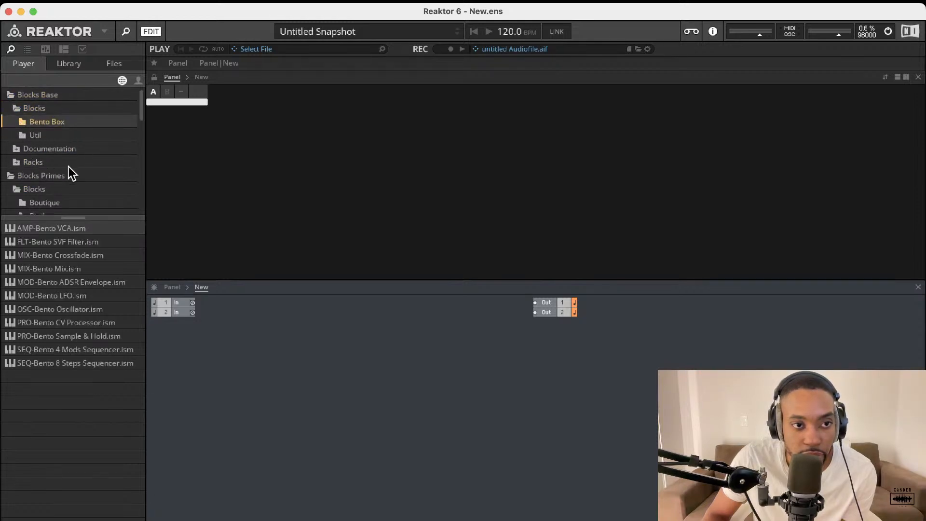
{"action": "left_click", "coordinate": [31, 136]}
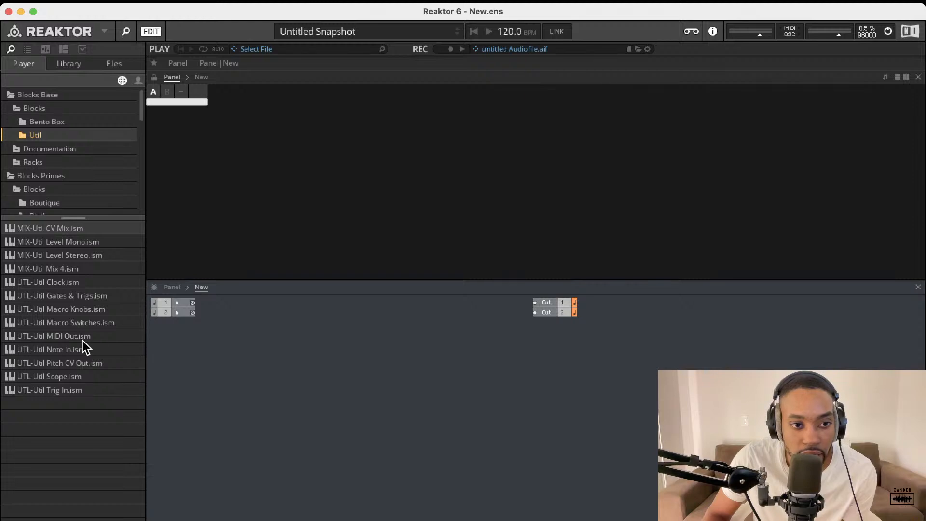
{"action": "left_click_drag", "start_coordinate": [69, 349], "coordinate": [218, 341]}
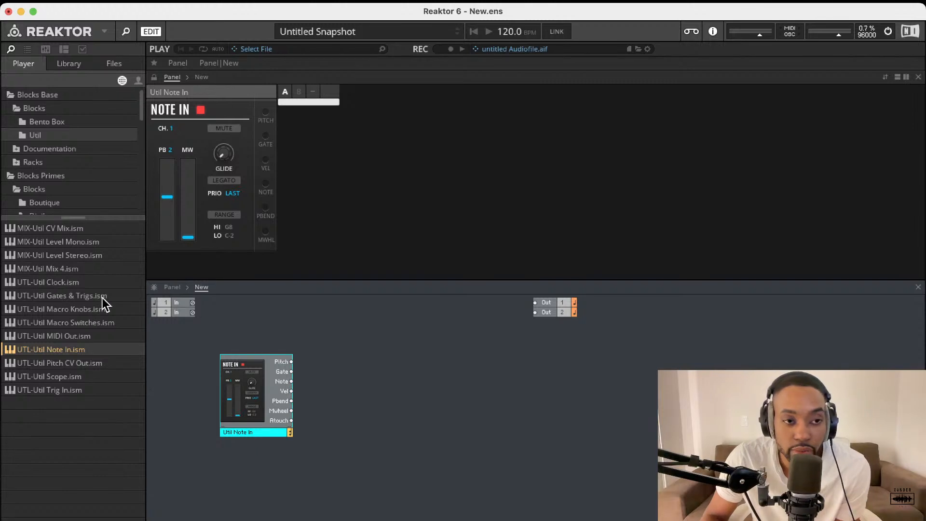
Add the Util Clock block from the Util folder and arrange it above the Note In block without overlap.
{"action": "left_click", "coordinate": [59, 123]}
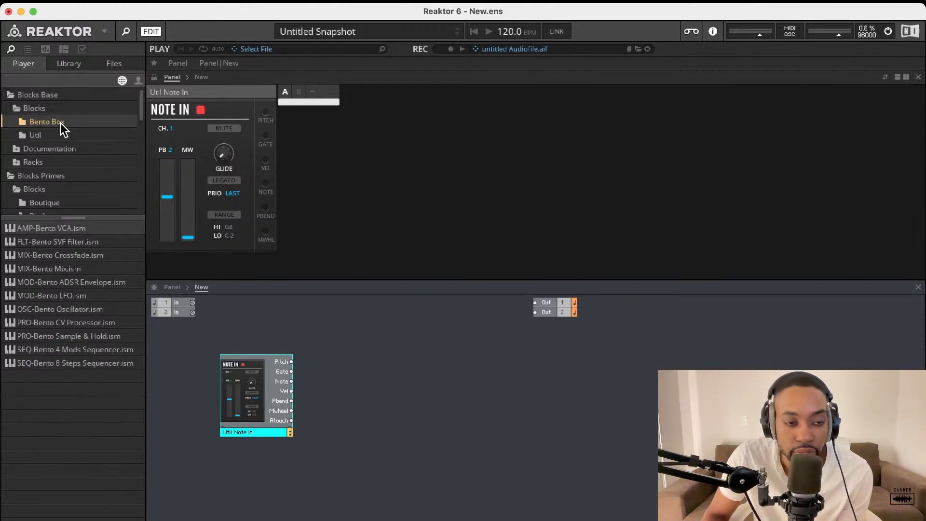
{"action": "left_click", "coordinate": [33, 136]}
{"action": "double_click", "coordinate": [69, 286]}
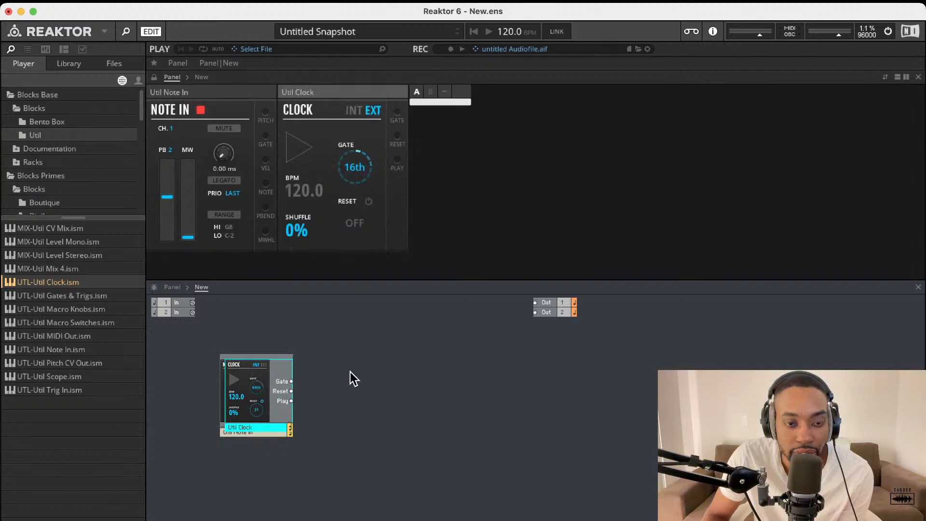
{"action": "left_click_drag", "start_coordinate": [261, 375], "coordinate": [264, 307]}
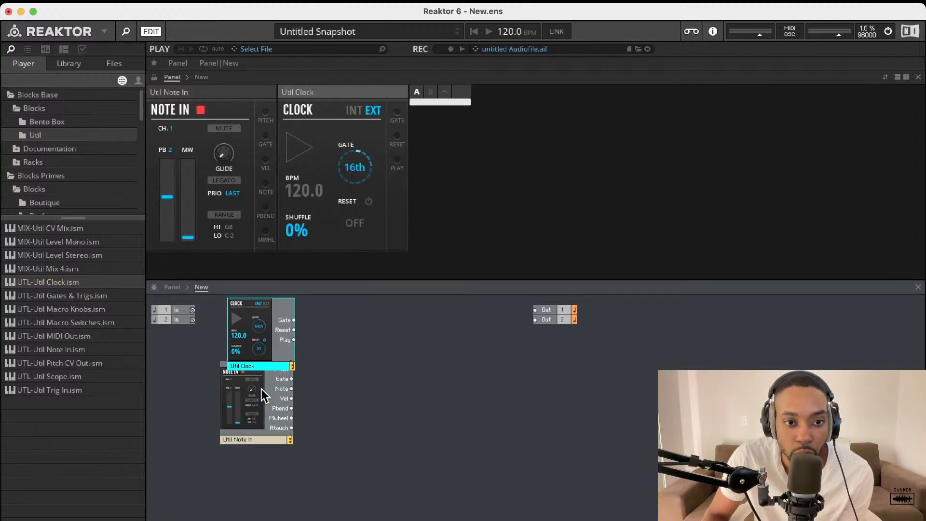
{"action": "left_click_drag", "start_coordinate": [260, 399], "coordinate": [252, 432]}
{"action": "mouse_move", "coordinate": [262, 367]}
{"action": "left_mouse_down"}
{"action": "mouse_move", "coordinate": [239, 375]}
{"action": "mouse_move", "coordinate": [258, 378]}
{"action": "left_mouse_up"}
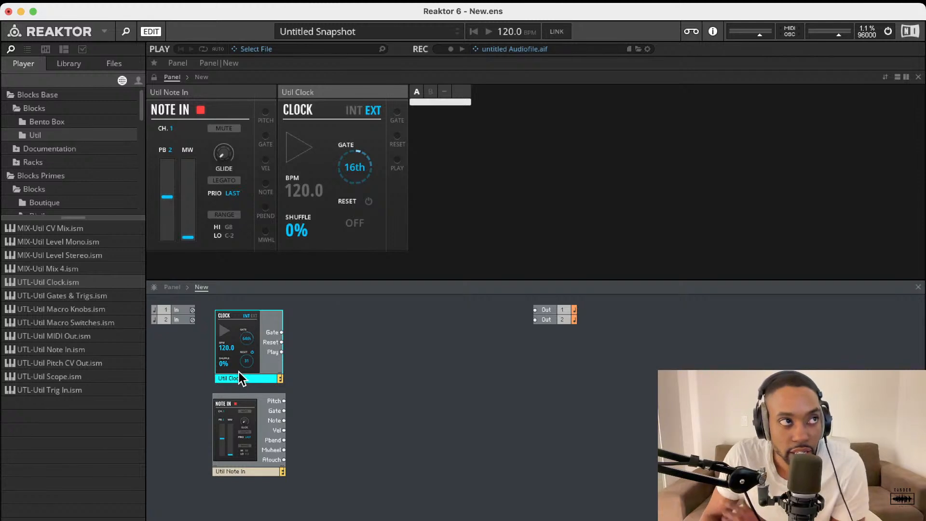
Add the Bento Oscillator block from the Bento Box folder of Blocks Base to the structure.
{"action": "mouse_move", "coordinate": [239, 371]}
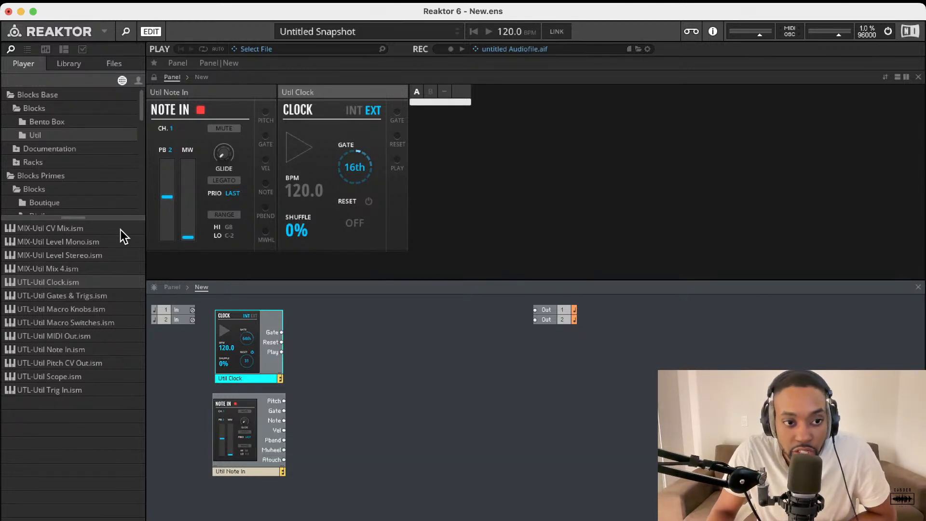
{"action": "left_click", "coordinate": [68, 124]}
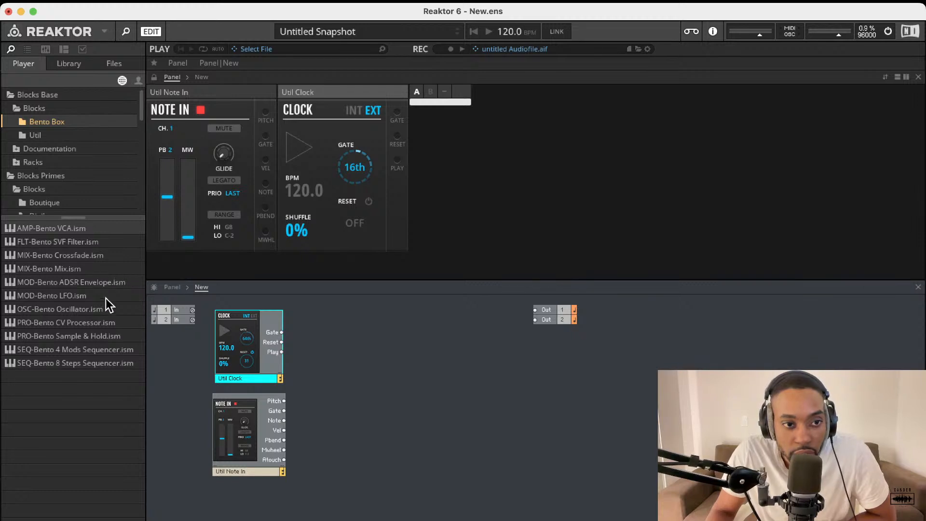
{"action": "double_click", "coordinate": [91, 307]}
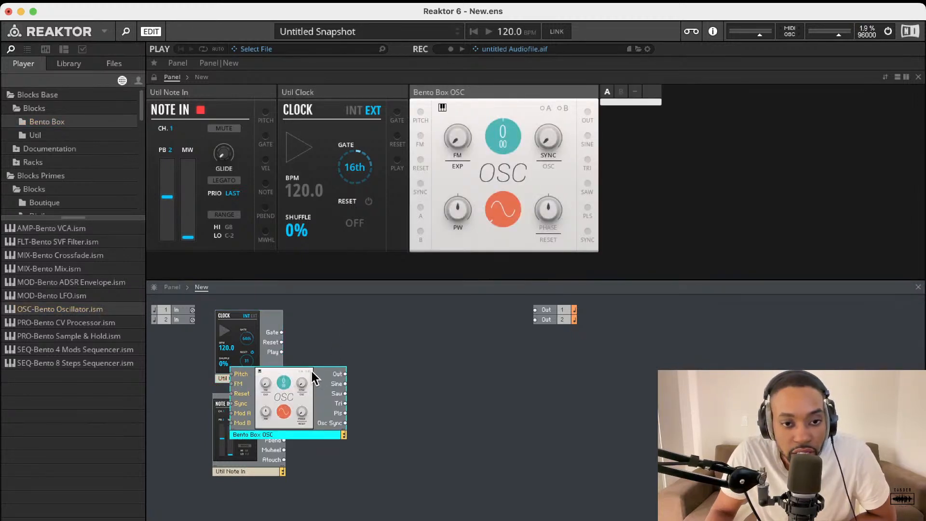
Place the Bento Box OSC beside the Note In block and connect Note In's Pitch output to the oscillator's Pitch input.
{"action": "left_click_drag", "start_coordinate": [311, 371], "coordinate": [376, 332]}
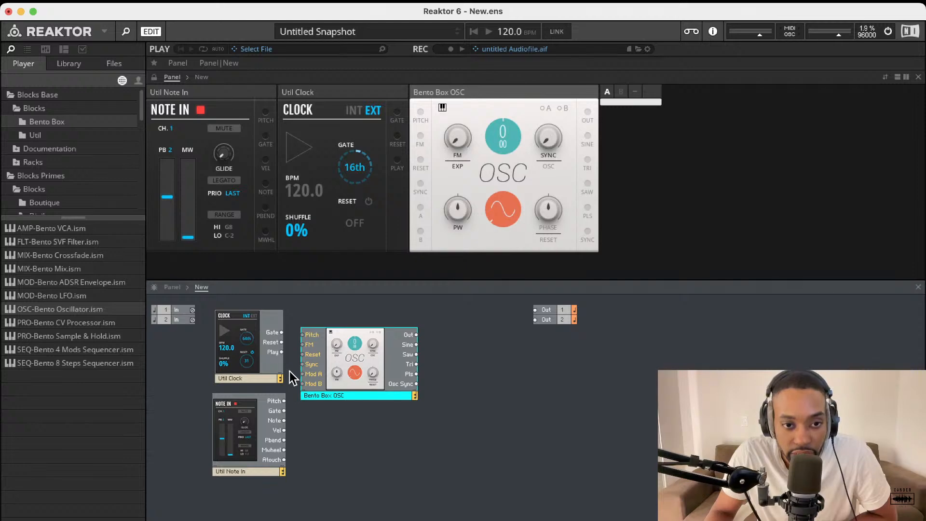
{"action": "left_click_drag", "start_coordinate": [304, 335], "coordinate": [349, 381]}
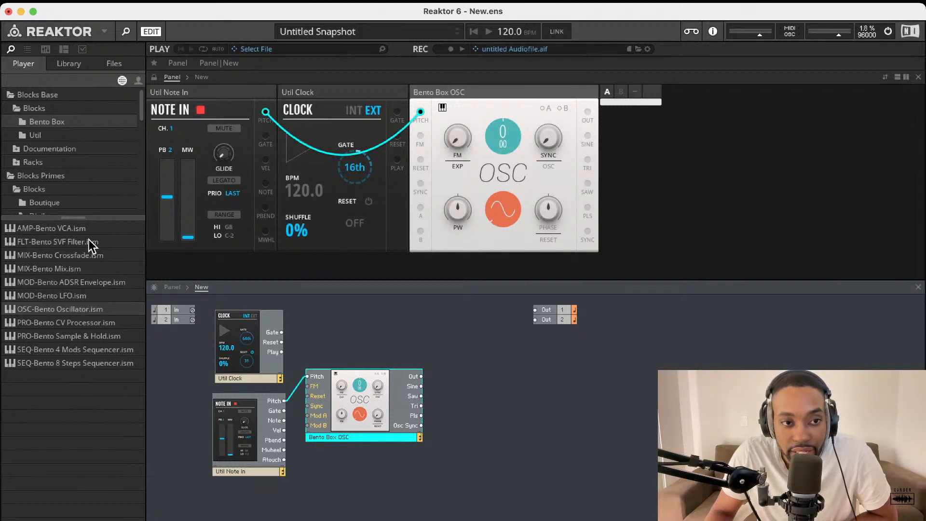
Add the Bento VCA block after the oscillator and wire the oscillator's Out through it to outputs 1 and 2.
{"action": "double_click", "coordinate": [82, 229]}
{"action": "left_click_drag", "start_coordinate": [288, 396], "coordinate": [514, 380]}
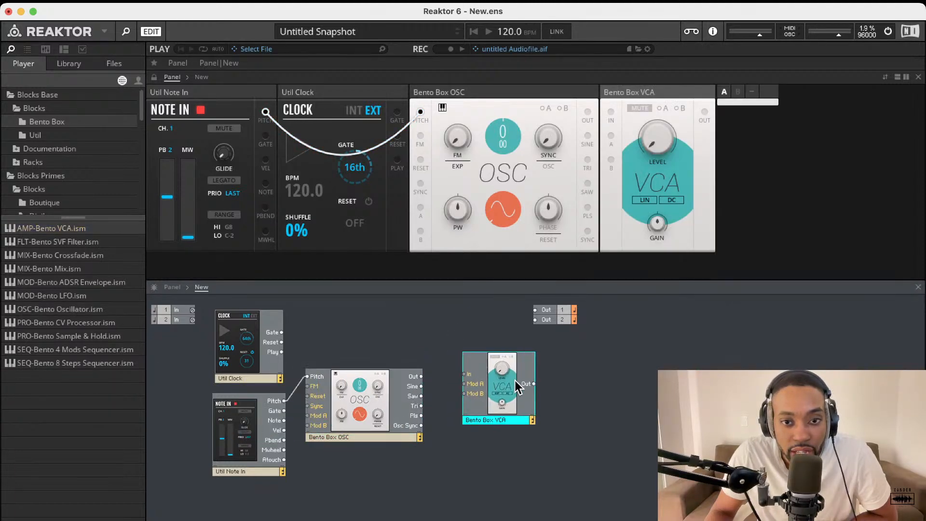
{"action": "left_click_drag", "start_coordinate": [421, 376], "coordinate": [542, 311]}
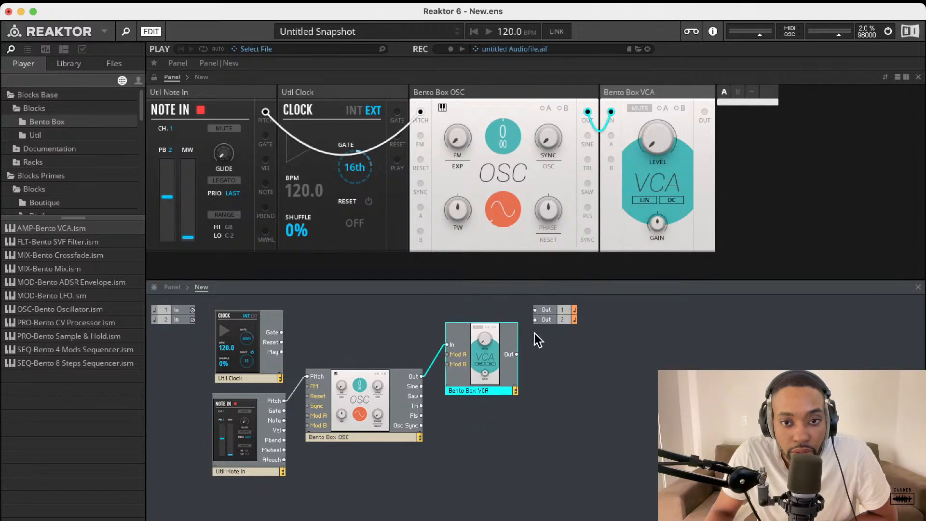
{"action": "left_click_drag", "start_coordinate": [517, 355], "coordinate": [539, 321]}
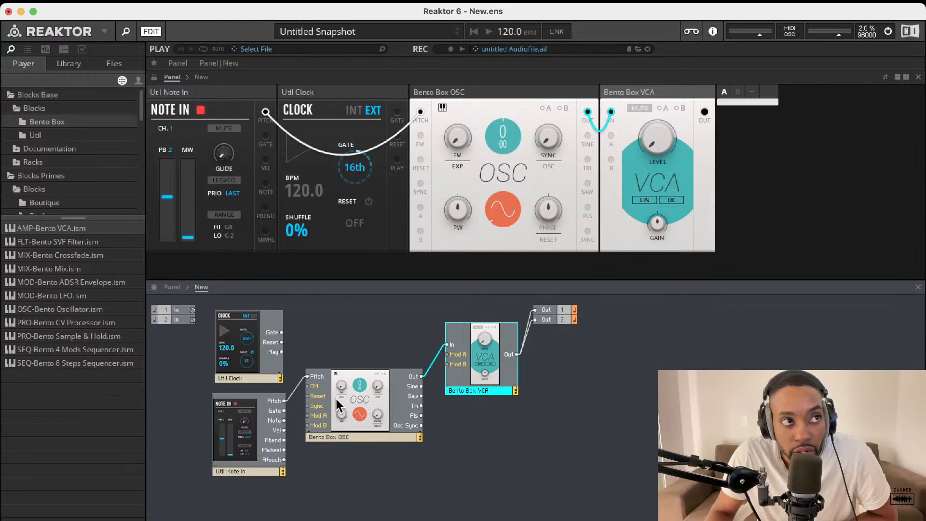
Test the sound by raising the VCA's Level knob, and turn it back down to 0.
{"action": "mouse_move", "coordinate": [337, 398]}
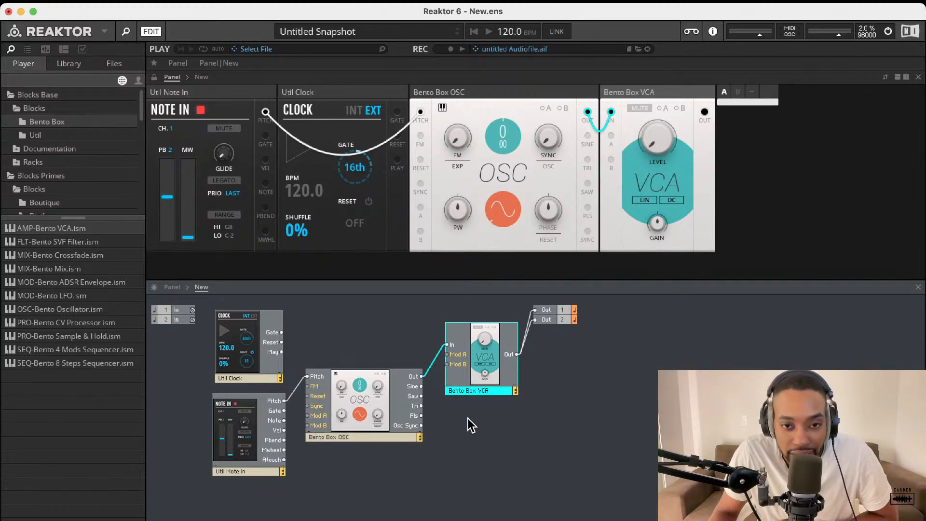
{"action": "left_click_drag", "start_coordinate": [658, 144], "coordinate": [659, 100]}
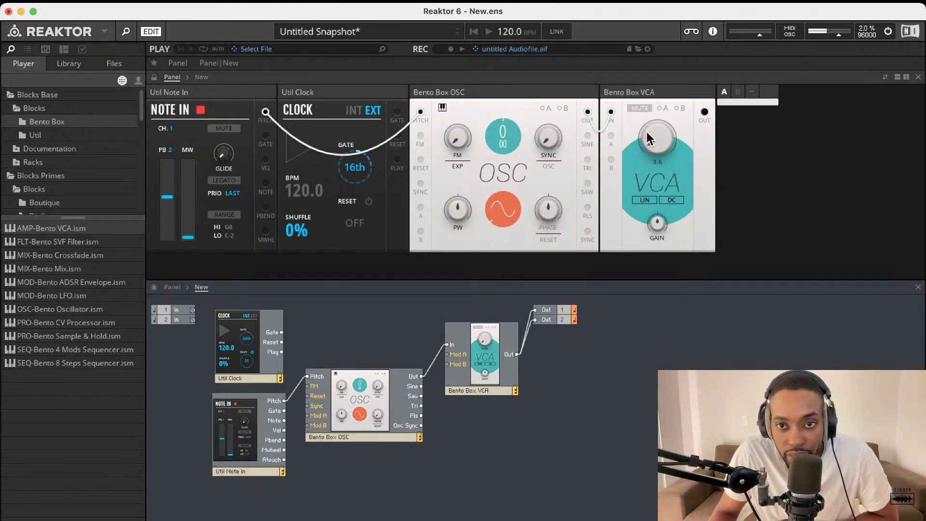
{"action": "left_click_drag", "start_coordinate": [646, 132], "coordinate": [668, 142]}
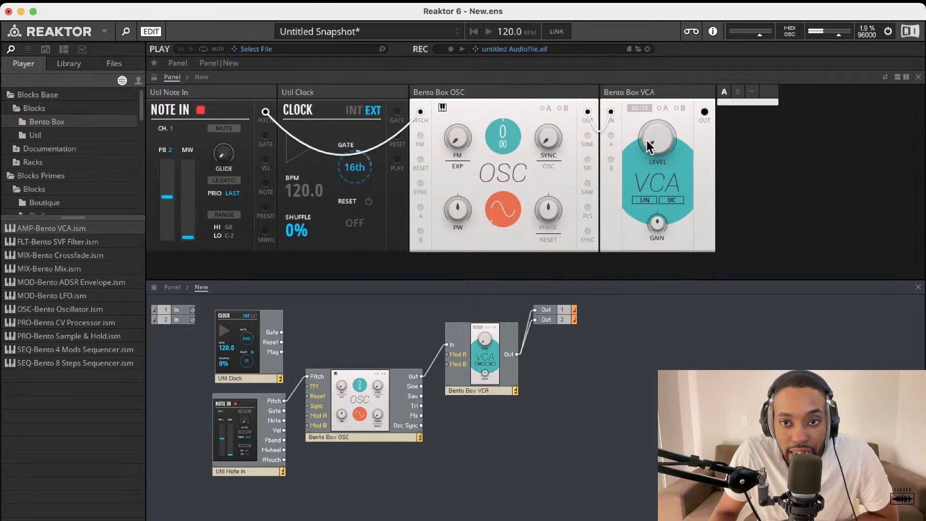
{"action": "double_click", "coordinate": [60, 268]}
{"action": "key", "text": "Delete"}
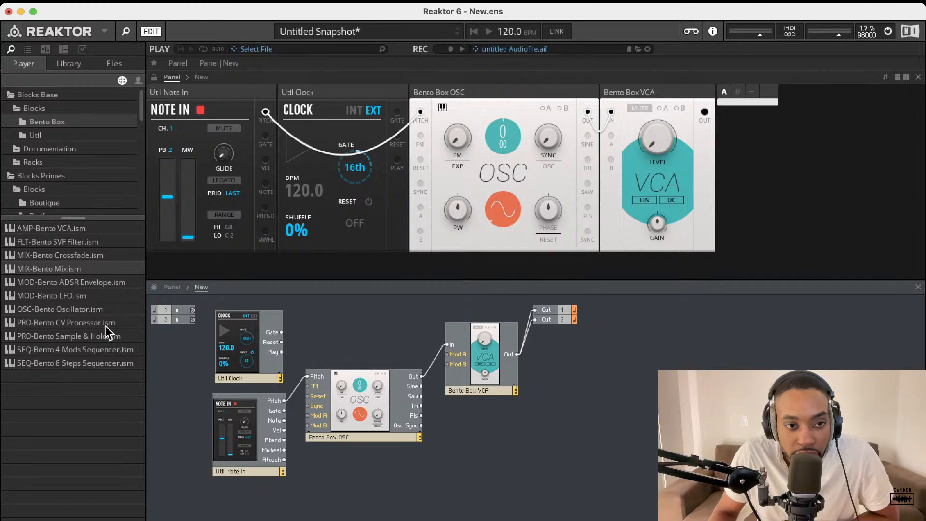
{"action": "left_click", "coordinate": [62, 135]}
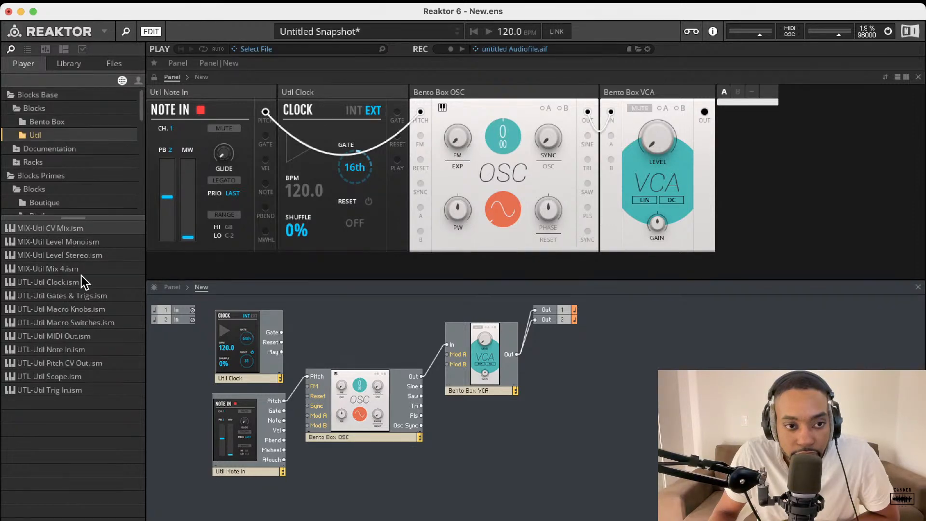
{"action": "left_click", "coordinate": [61, 270]}
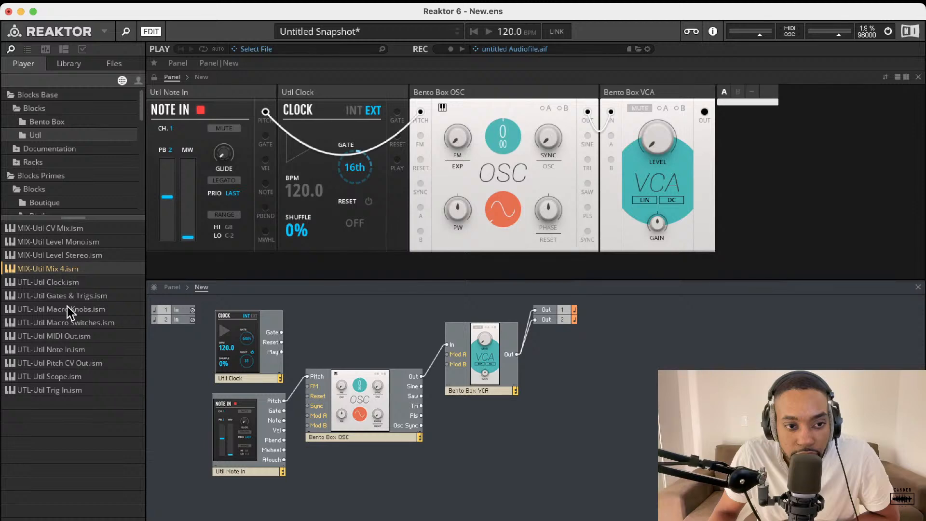
{"action": "double_click", "coordinate": [68, 229]}
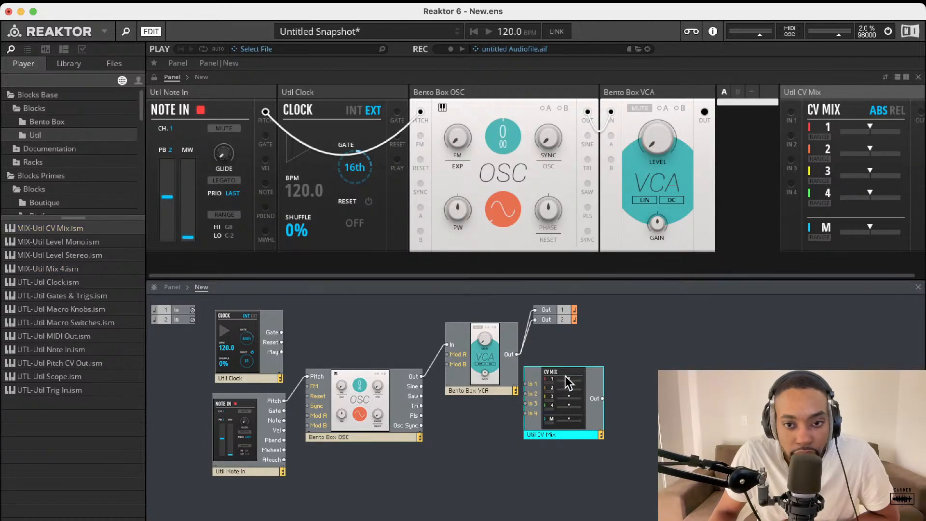
{"action": "key", "text": "Delete"}
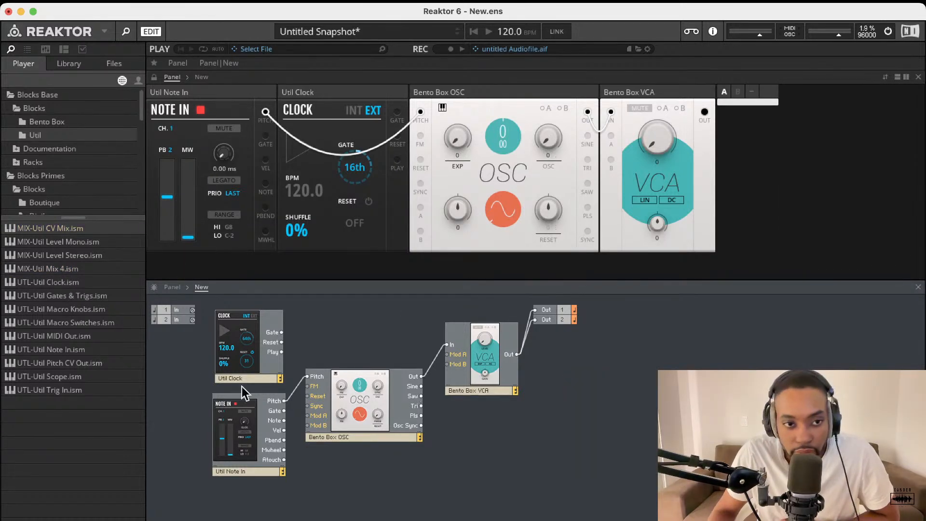
Add the Util Level Stereo block and wire it between the VCA's output and outputs 1 and 2.
{"action": "double_click", "coordinate": [69, 256]}
{"action": "left_click_drag", "start_coordinate": [575, 404], "coordinate": [568, 382]}
{"action": "left_click_drag", "start_coordinate": [537, 296], "coordinate": [703, 353]}
{"action": "left_click_drag", "start_coordinate": [512, 356], "coordinate": [675, 336]}
{"action": "left_click_drag", "start_coordinate": [601, 361], "coordinate": [675, 349]}
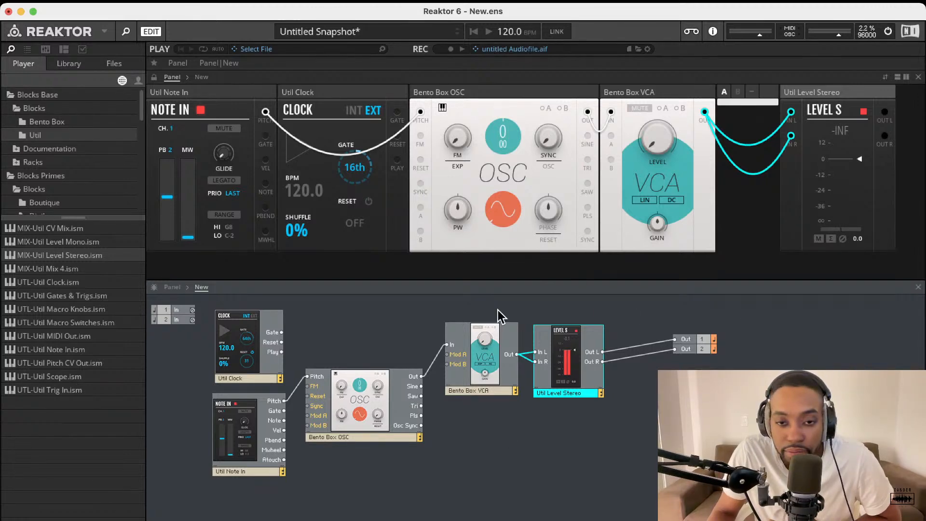
Add the Util Mix 4 block, feed VCA Out into In 1L and In 1R, and wire Out L and Out R to outputs 1 and 2.
{"action": "double_click", "coordinate": [63, 269]}
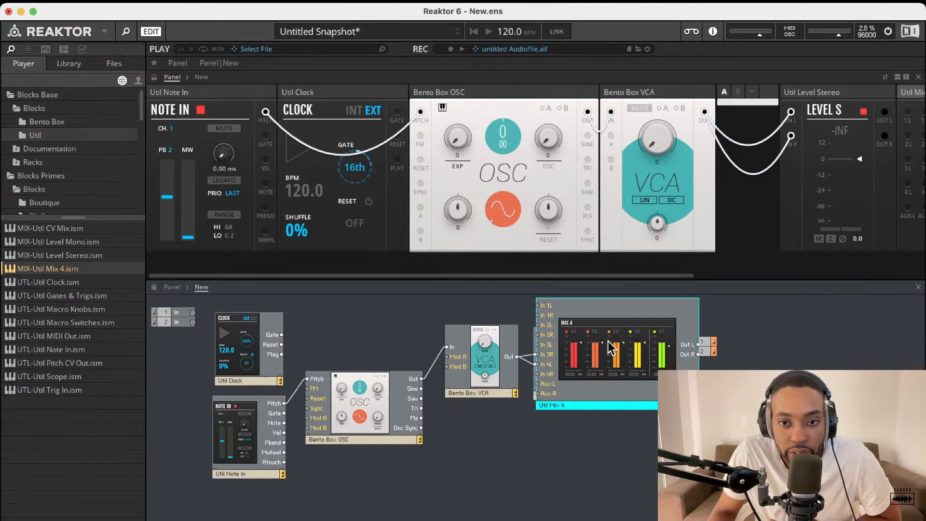
{"action": "left_click_drag", "start_coordinate": [610, 347], "coordinate": [601, 394]}
{"action": "mouse_move", "coordinate": [529, 351]}
{"action": "left_mouse_down"}
{"action": "mouse_move", "coordinate": [518, 357]}
{"action": "mouse_move", "coordinate": [530, 361]}
{"action": "left_mouse_up"}
{"action": "left_click_drag", "start_coordinate": [563, 368], "coordinate": [535, 393]}
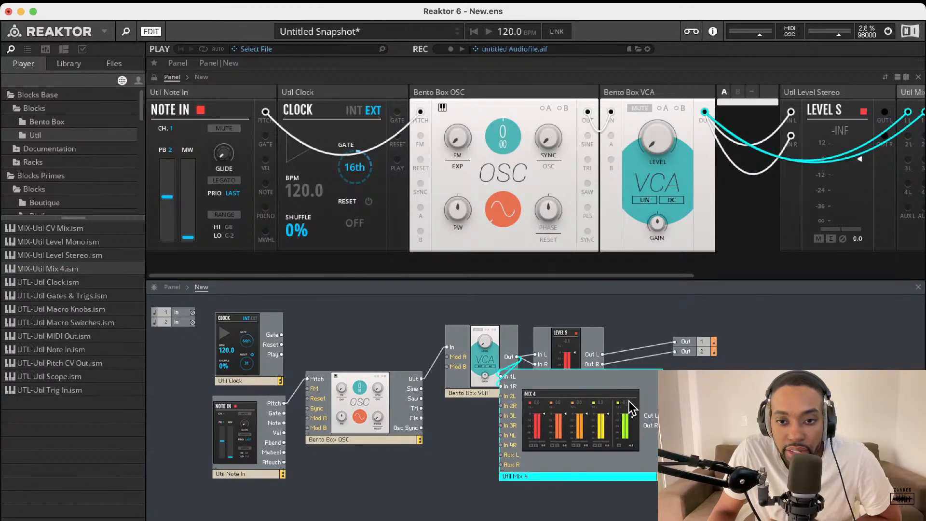
{"action": "left_click_drag", "start_coordinate": [674, 341], "coordinate": [672, 372]}
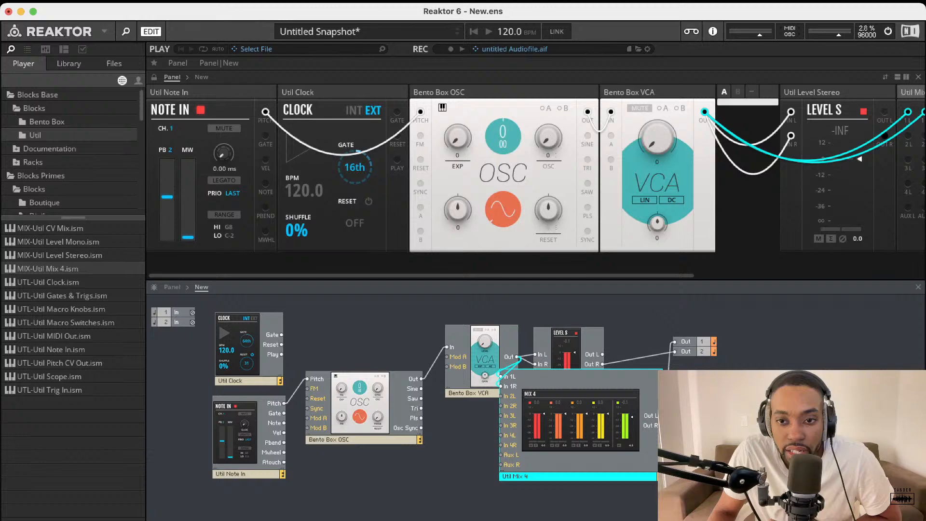
{"action": "left_click_drag", "start_coordinate": [661, 425], "coordinate": [683, 352]}
Delete the Util Level Stereo block and arrange Mix 4 between the VCA and the output terminals without overlap.
{"action": "left_click_drag", "start_coordinate": [577, 342], "coordinate": [620, 325]}
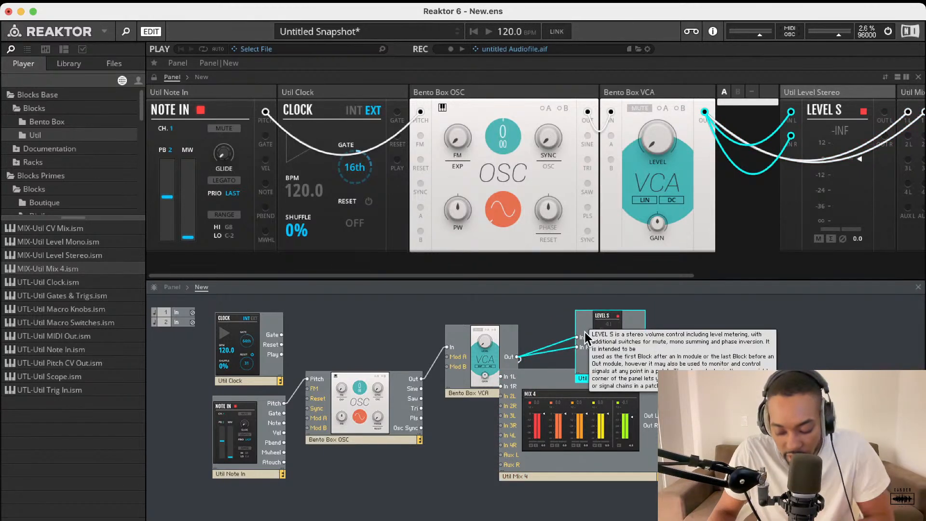
{"action": "key", "text": "Delete"}
{"action": "left_click_drag", "start_coordinate": [563, 399], "coordinate": [594, 347]}
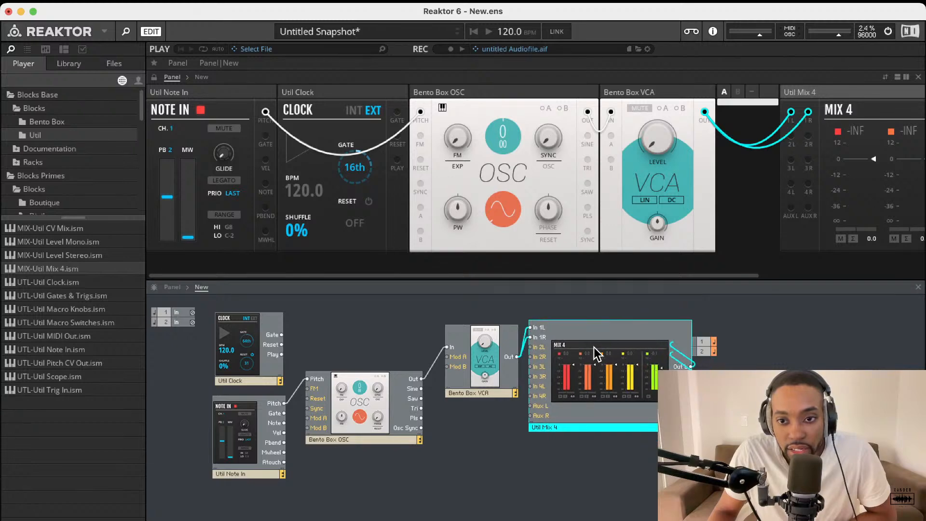
{"action": "left_click_drag", "start_coordinate": [722, 318], "coordinate": [756, 336]}
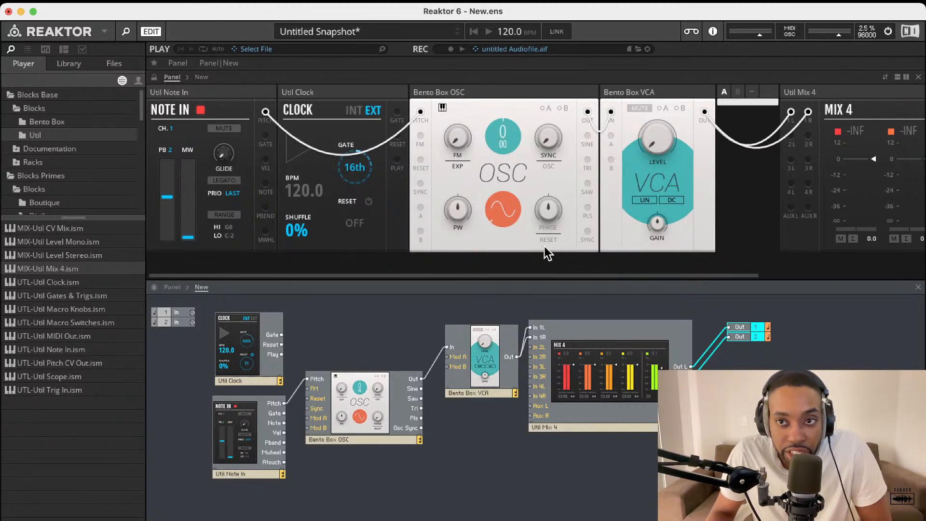
Raise the VCA's Level until the oscillator is audible and tune the oscillator down to -6.
{"action": "left_click_drag", "start_coordinate": [650, 147], "coordinate": [652, 127]}
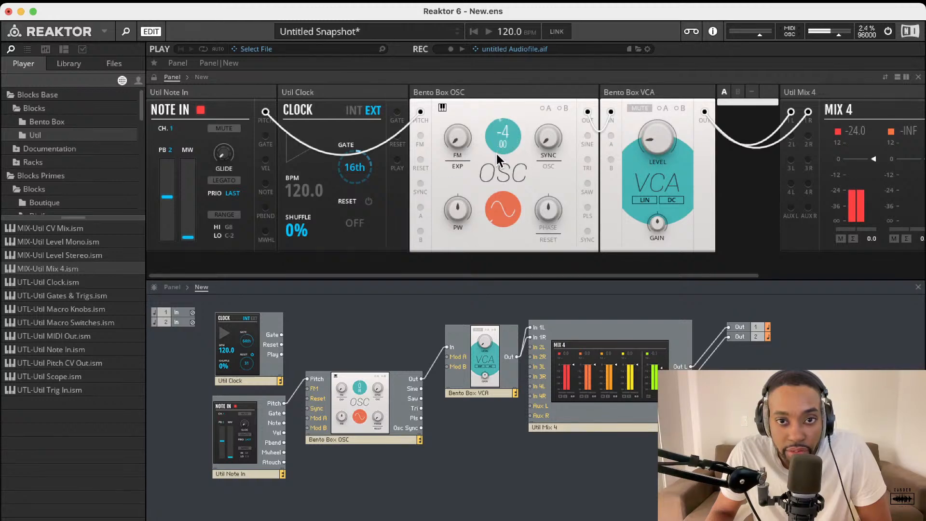
{"action": "left_click_drag", "start_coordinate": [497, 154], "coordinate": [497, 159]}
{"action": "left_click_drag", "start_coordinate": [652, 146], "coordinate": [652, 141]}
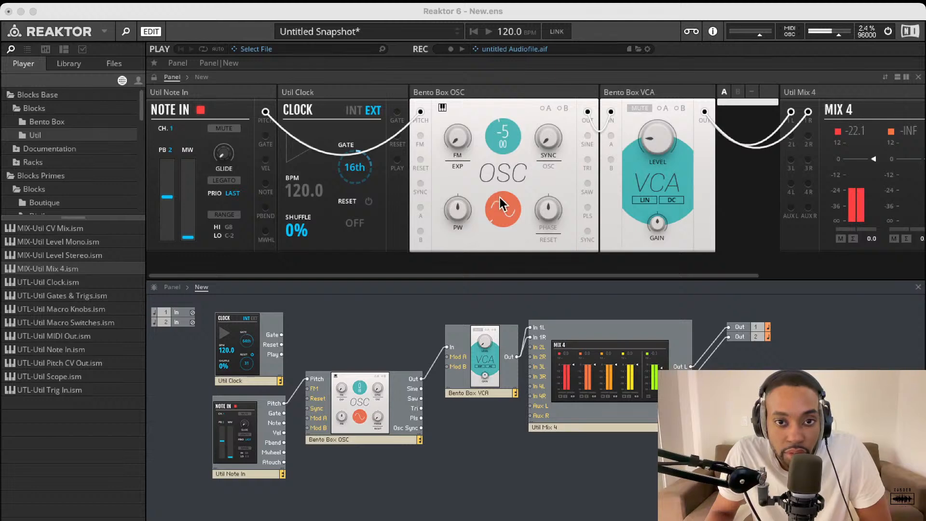
{"action": "left_click_drag", "start_coordinate": [503, 137], "coordinate": [500, 138]}
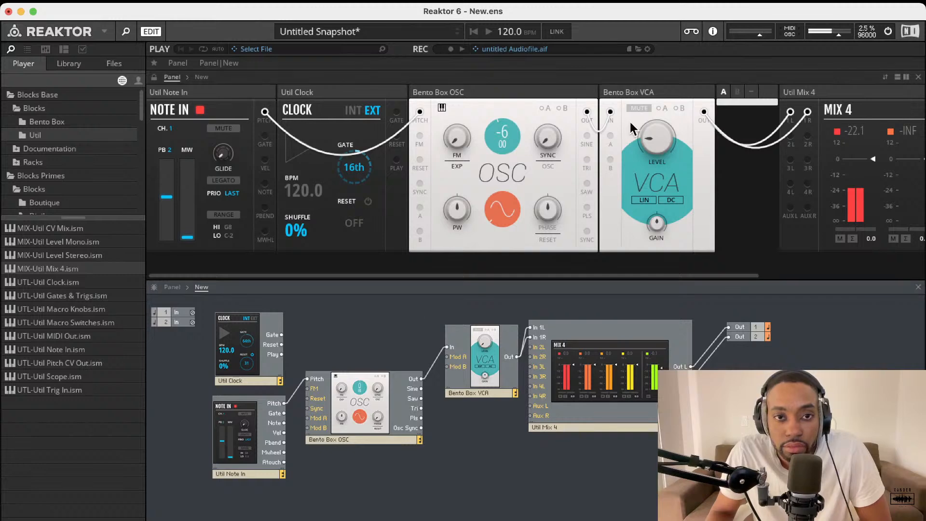
Switch the audio engine off and back on.
{"action": "left_click", "coordinate": [888, 31]}
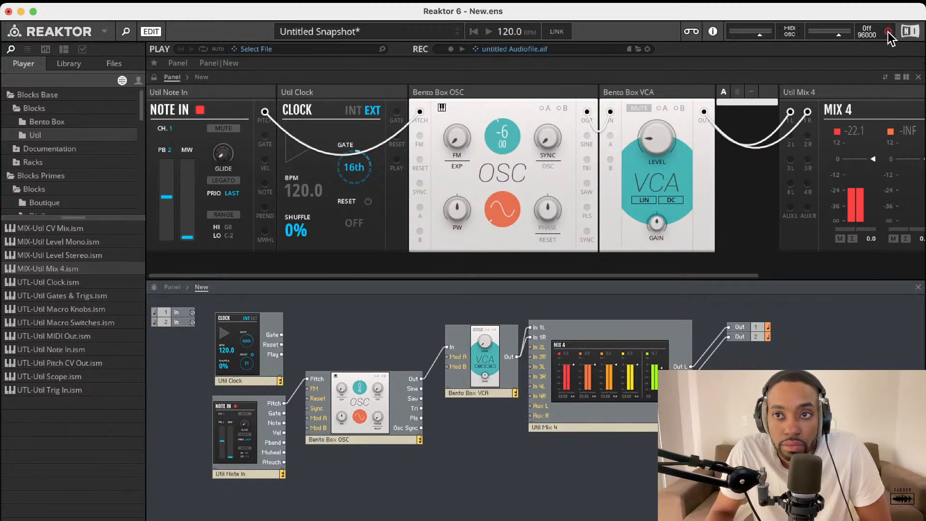
{"action": "key", "text": "super+Tab"}
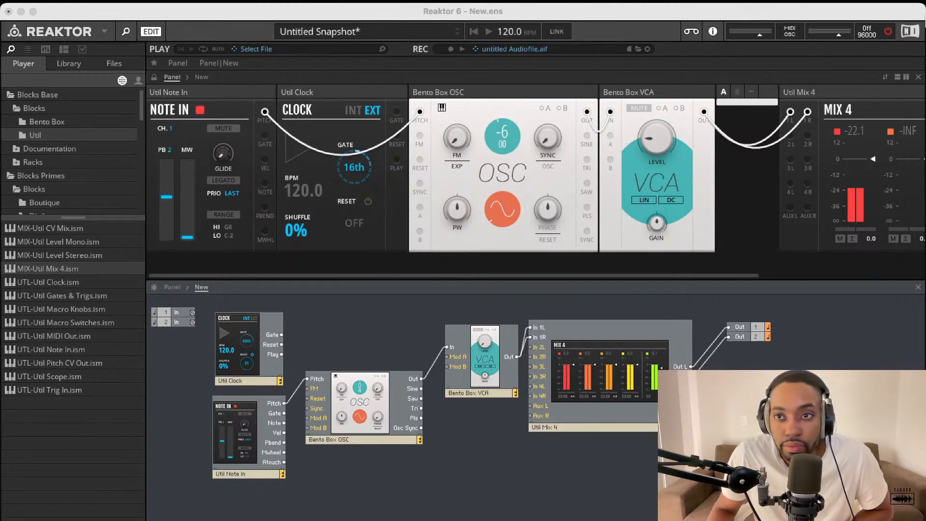
{"action": "left_click", "coordinate": [888, 31]}
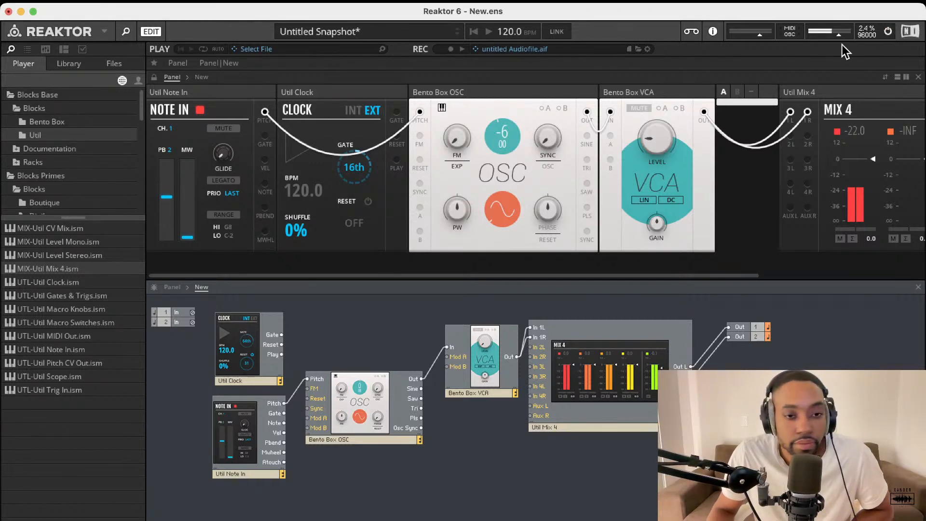
In the Audio and MIDI Settings, set the device to Scarlett 2i2 USB, switch it back to Screen Record w/comp and accept.
{"action": "left_click", "coordinate": [105, 32]}
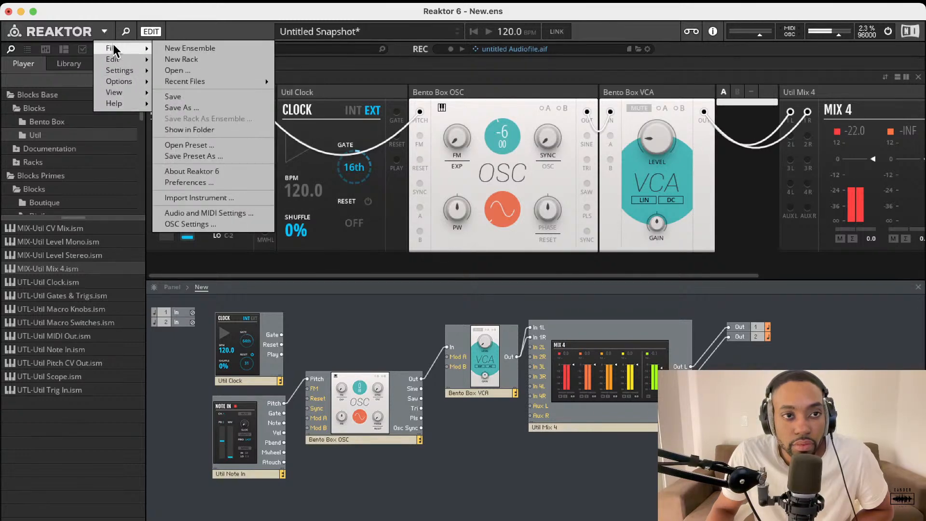
{"action": "left_click", "coordinate": [203, 218]}
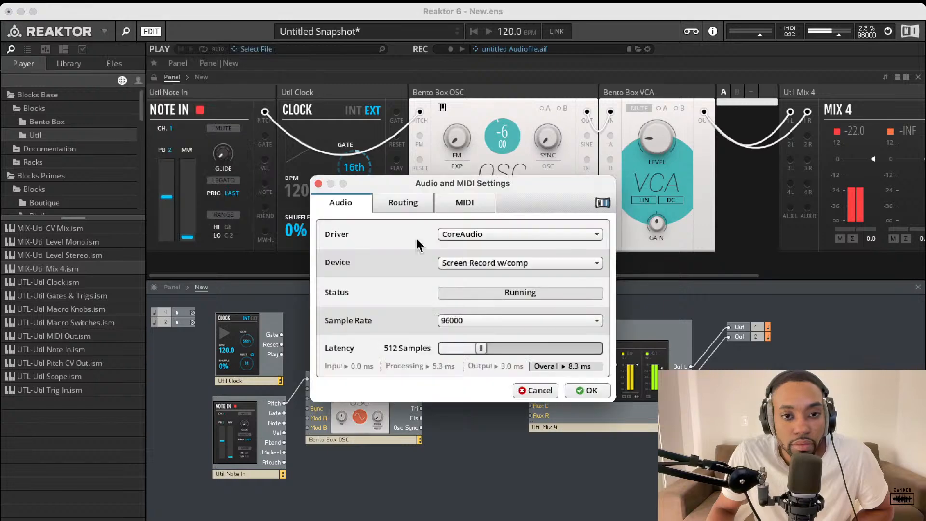
{"action": "left_click", "coordinate": [557, 264]}
{"action": "scroll", "coordinate": [512, 286], "scroll_direction": "down", "scroll_amount": 2}
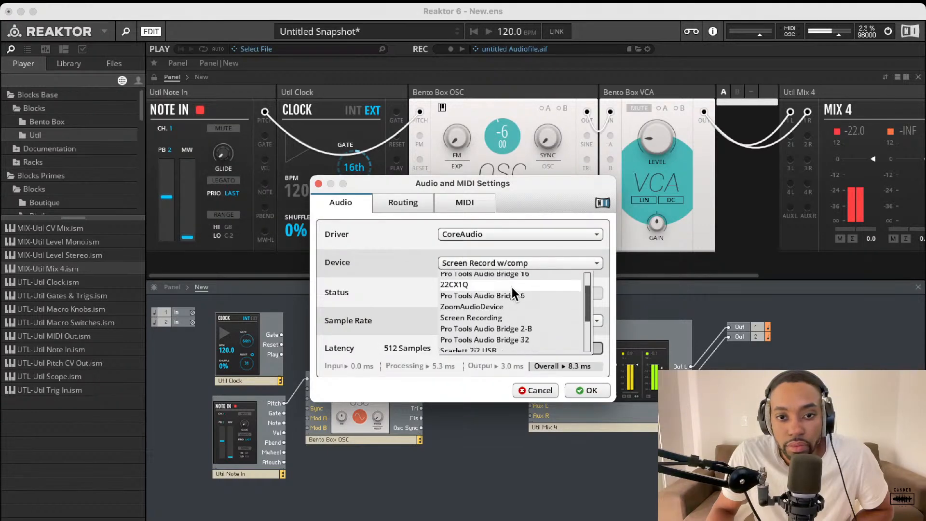
{"action": "scroll", "coordinate": [496, 296], "scroll_direction": "down", "scroll_amount": 3}
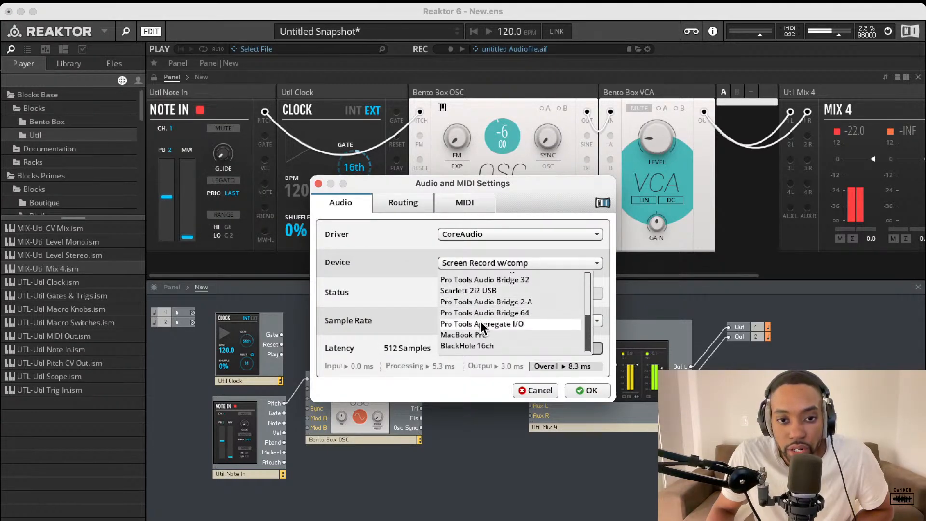
{"action": "left_click", "coordinate": [486, 291]}
{"action": "left_click", "coordinate": [488, 267]}
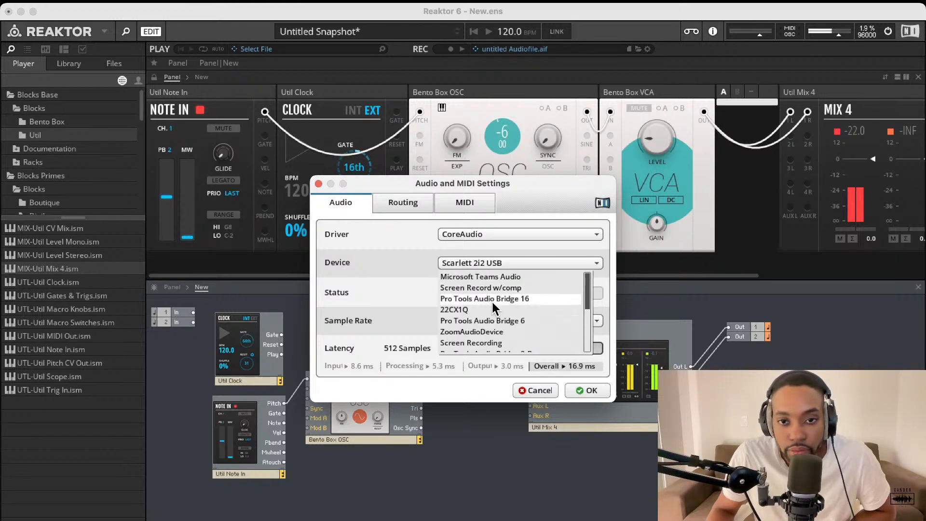
{"action": "left_click", "coordinate": [506, 288]}
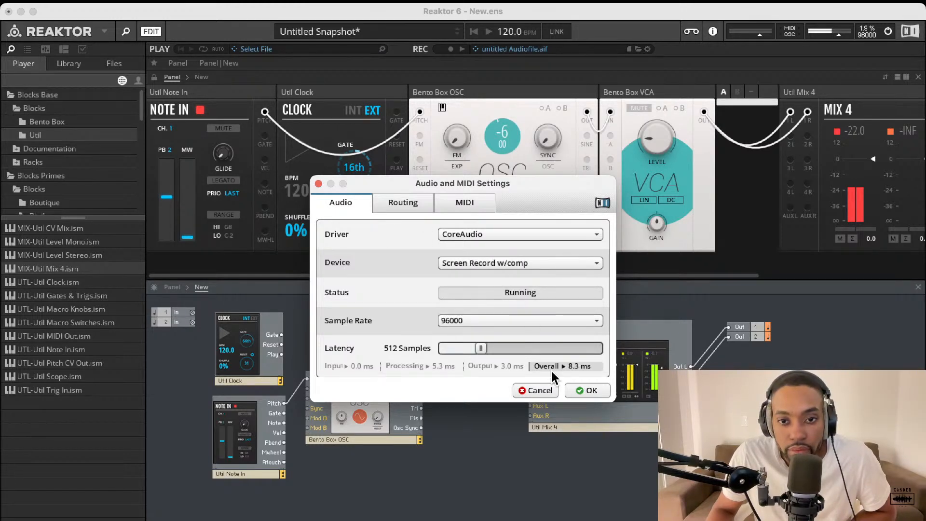
{"action": "left_click", "coordinate": [585, 390]}
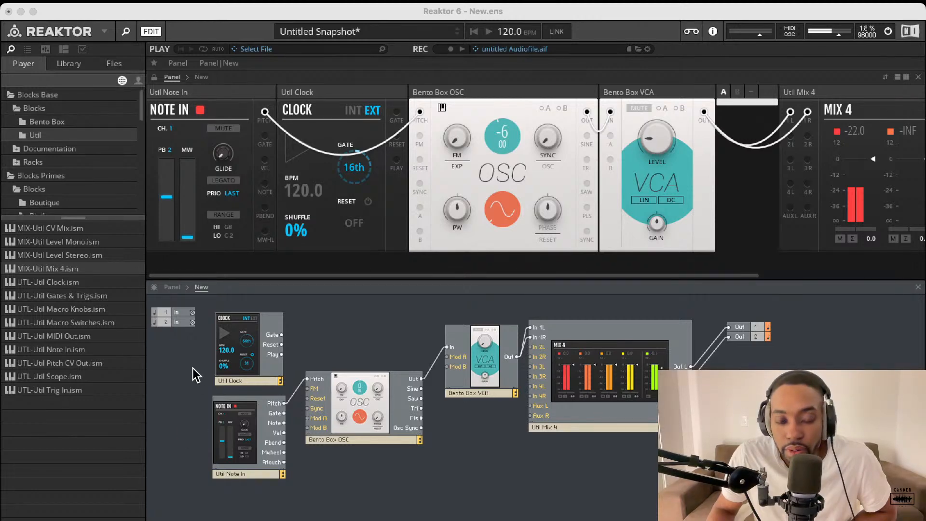
Move the Util Mix 4 block slightly higher in the structure, closer to the output terminals.
{"action": "left_click", "coordinate": [456, 9]}
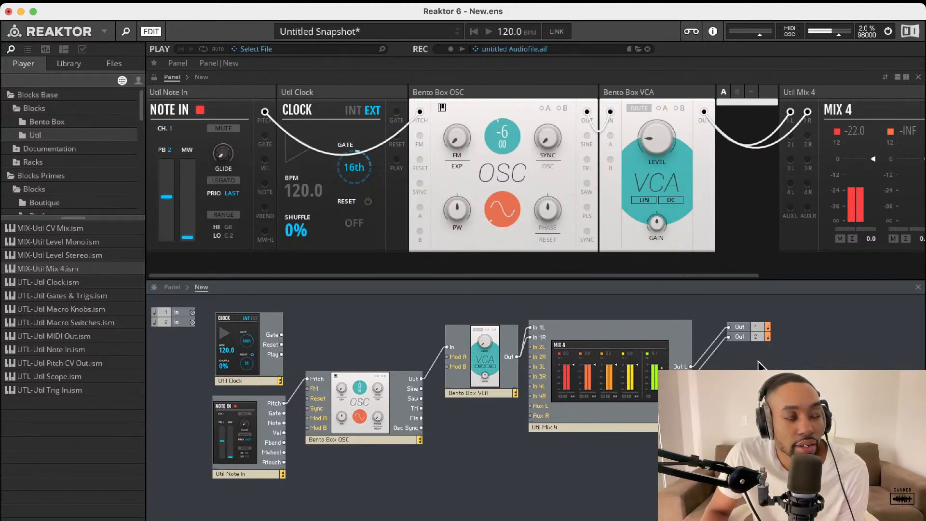
{"action": "left_click_drag", "start_coordinate": [637, 389], "coordinate": [644, 371]}
{"action": "left_click_drag", "start_coordinate": [721, 305], "coordinate": [751, 336]}
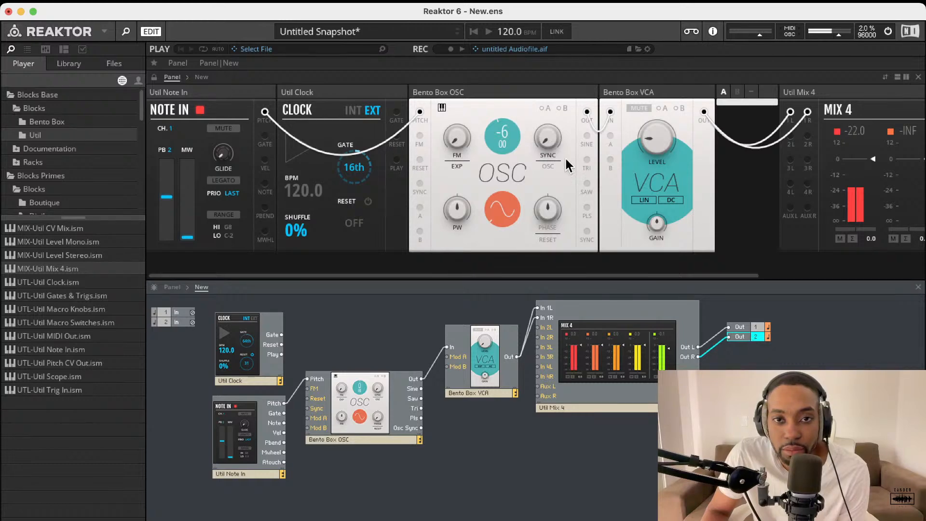
Tune the oscillator down to -12, then duplicate the Bento Box OSC block and place the copy below the original.
{"action": "left_click_drag", "start_coordinate": [492, 137], "coordinate": [491, 162]}
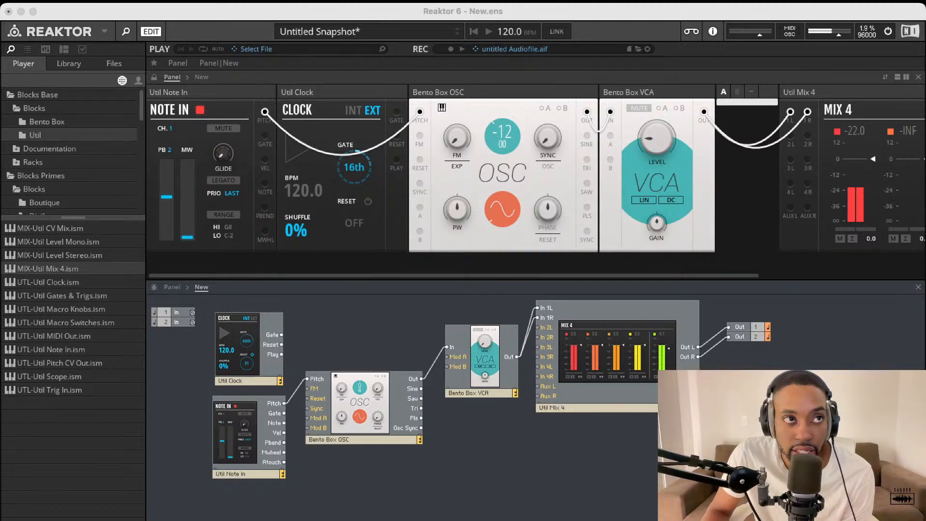
{"action": "left_click", "coordinate": [362, 399]}
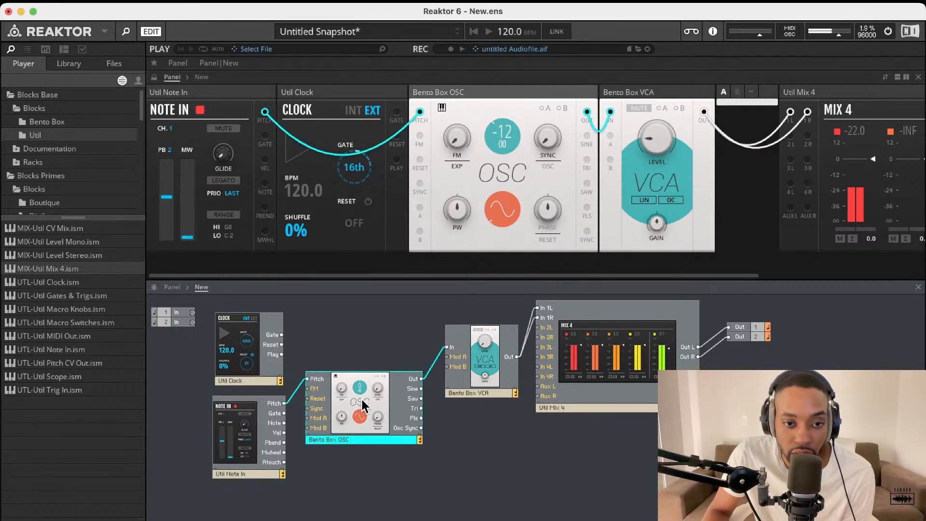
{"action": "key", "text": "super+d"}
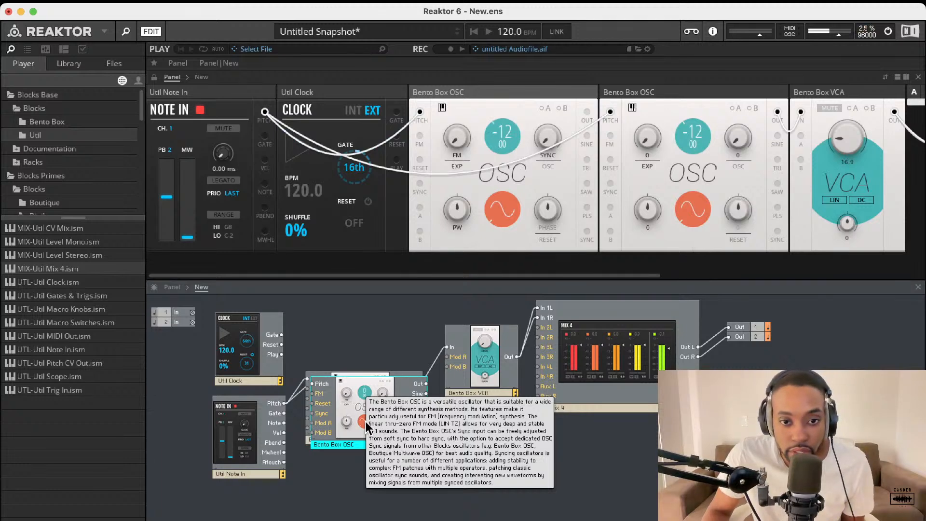
{"action": "left_click_drag", "start_coordinate": [365, 421], "coordinate": [343, 482]}
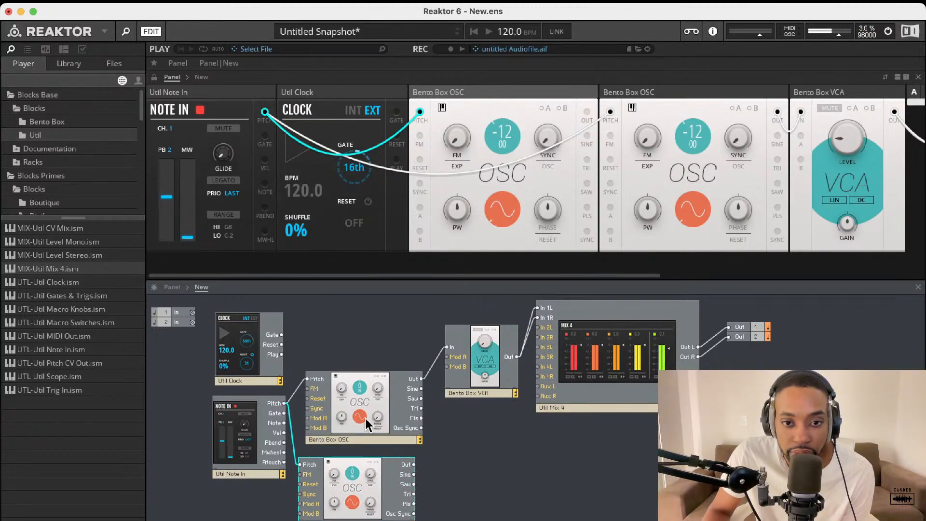
Move the VCA block below the mixer and shift Util Mix 4 closer to the oscillators in the structure.
{"action": "left_click", "coordinate": [486, 361]}
{"action": "left_click_drag", "start_coordinate": [486, 361], "coordinate": [507, 363]}
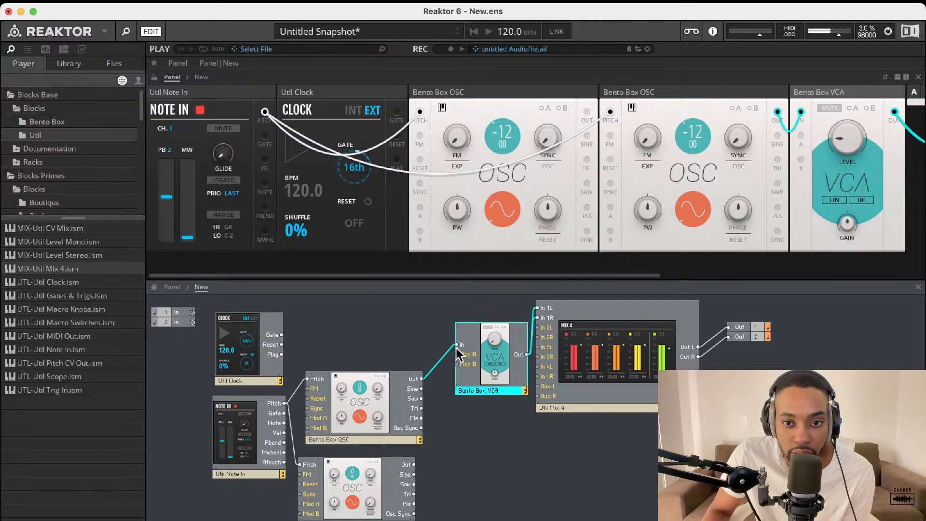
{"action": "mouse_move", "coordinate": [496, 359]}
{"action": "left_mouse_down"}
{"action": "mouse_move", "coordinate": [501, 371]}
{"action": "mouse_move", "coordinate": [492, 360]}
{"action": "left_mouse_up"}
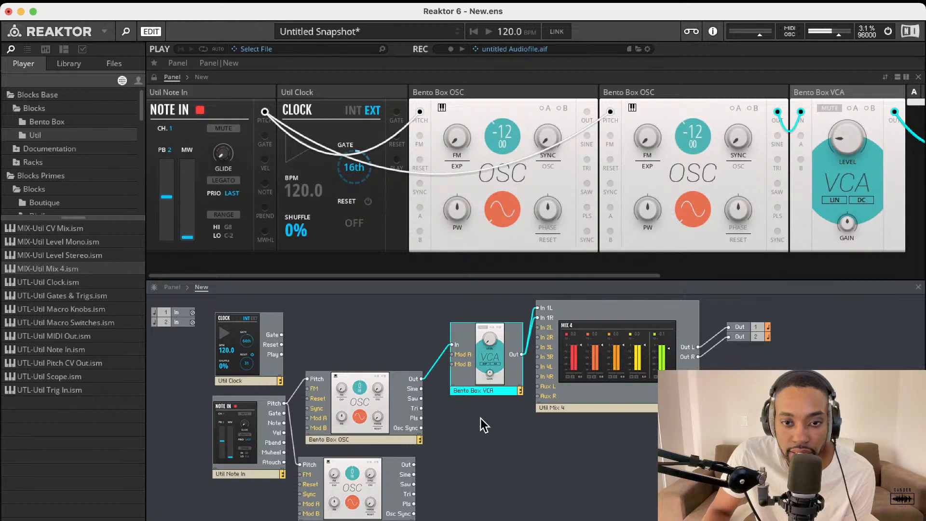
{"action": "left_click_drag", "start_coordinate": [484, 359], "coordinate": [492, 475]}
{"action": "left_click", "coordinate": [583, 366]}
{"action": "left_click_drag", "start_coordinate": [583, 366], "coordinate": [525, 368]}
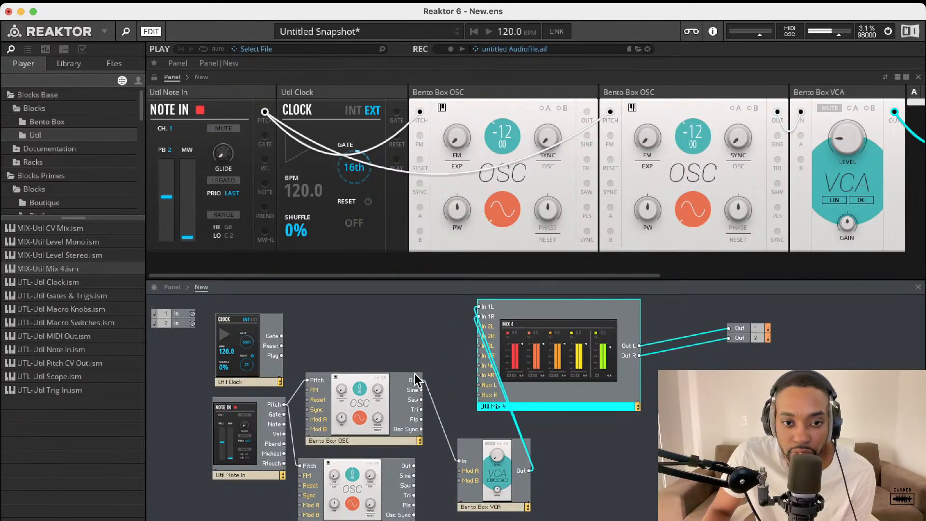
Wire the original OSC's Out to Mix 4 inputs 1L and 1R and the copy's outputs to 2L and 2R, removing the stray 4L cable.
{"action": "left_click_drag", "start_coordinate": [421, 379], "coordinate": [481, 307]}
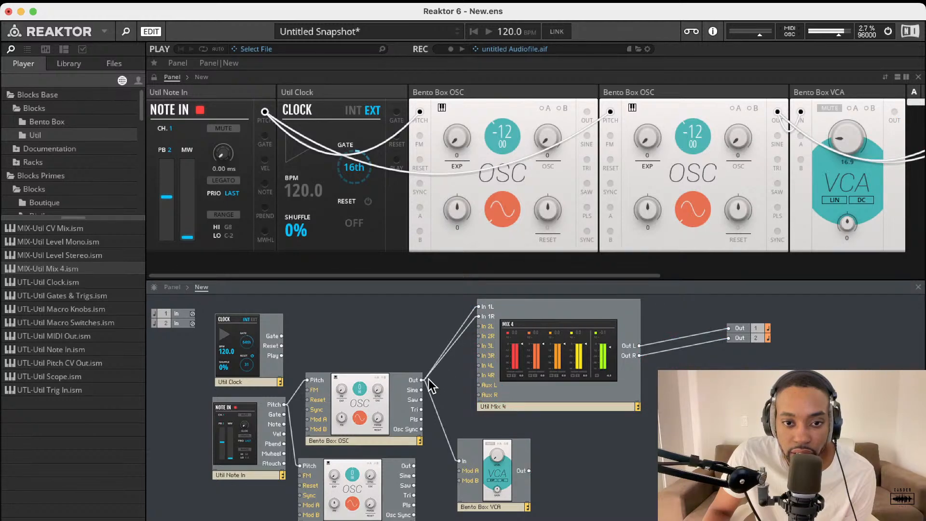
{"action": "left_click_drag", "start_coordinate": [422, 380], "coordinate": [469, 354]}
{"action": "left_click_drag", "start_coordinate": [486, 319], "coordinate": [478, 365]}
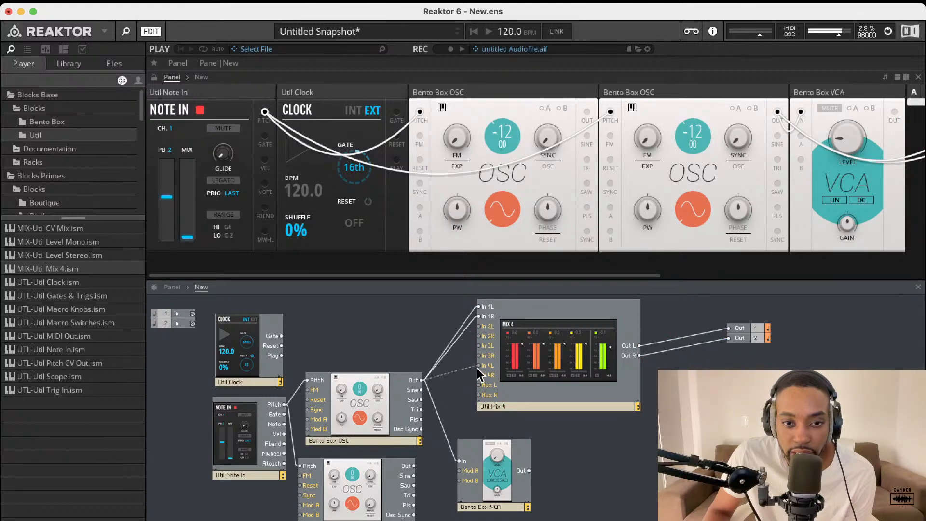
{"action": "left_click_drag", "start_coordinate": [415, 465], "coordinate": [450, 443]}
{"action": "left_click_drag", "start_coordinate": [482, 343], "coordinate": [481, 337]}
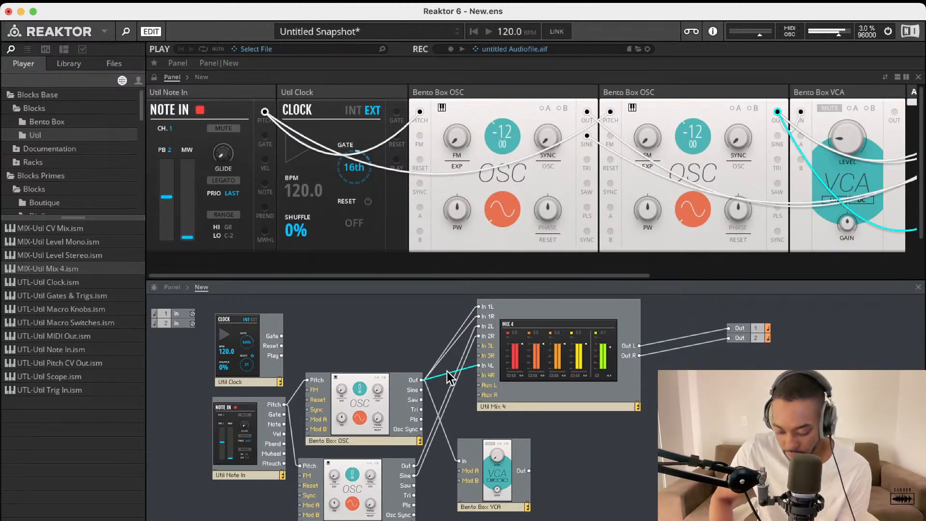
{"action": "key", "text": "Delete"}
Move the VCA block past the mixer, bring Util Mix 4 nearer the oscillators and delete the OSC-to-VCA cable.
{"action": "left_click_drag", "start_coordinate": [495, 466], "coordinate": [693, 441]}
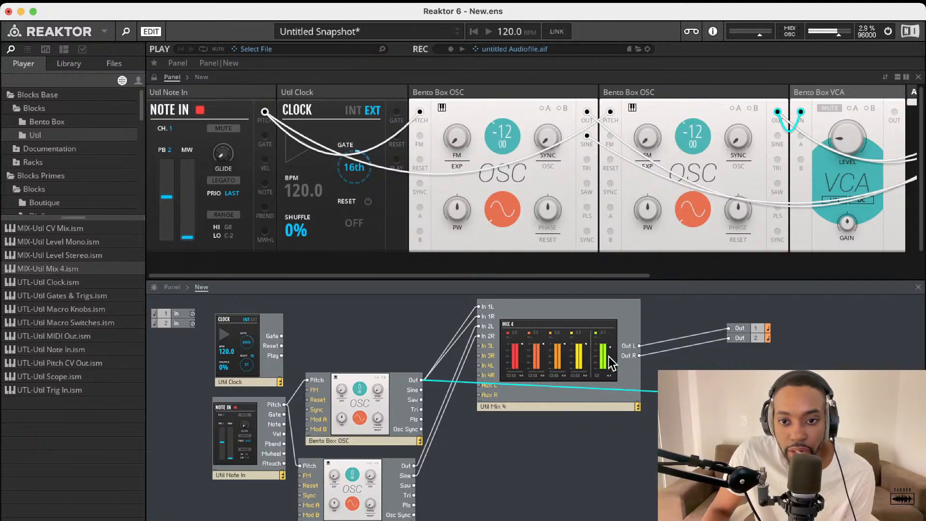
{"action": "left_click_drag", "start_coordinate": [578, 333], "coordinate": [541, 360]}
{"action": "left_click", "coordinate": [638, 388]}
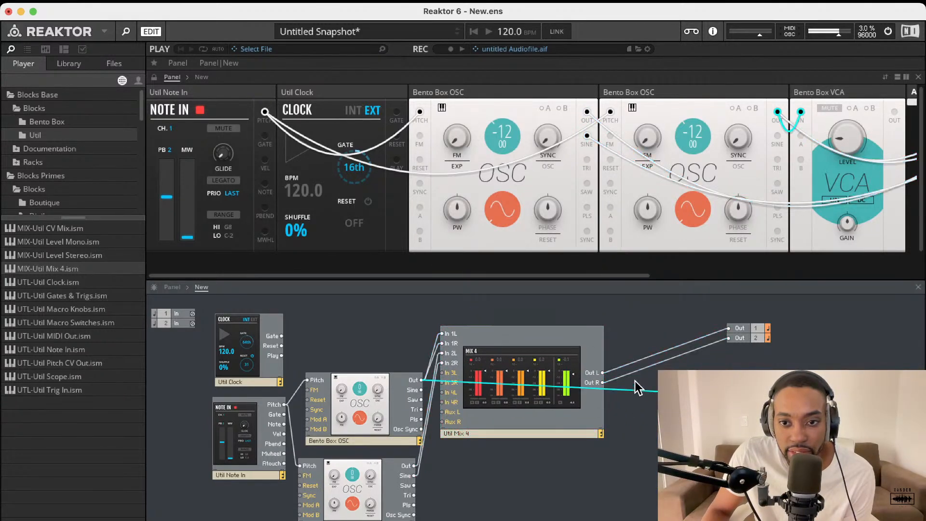
{"action": "key", "text": "Delete"}
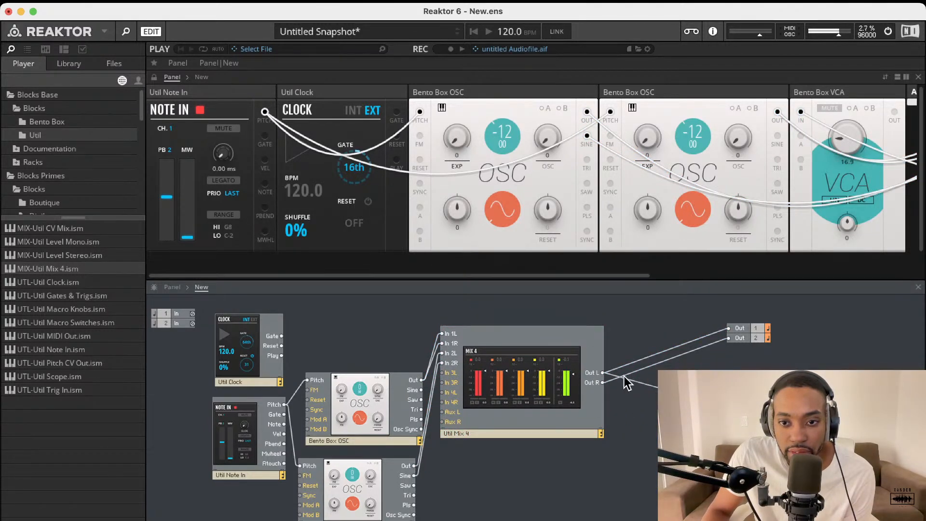
Route the mixer's outputs into the VCA and the VCA's Out to output terminals 1 and 2.
{"action": "left_click_drag", "start_coordinate": [603, 383], "coordinate": [672, 391]}
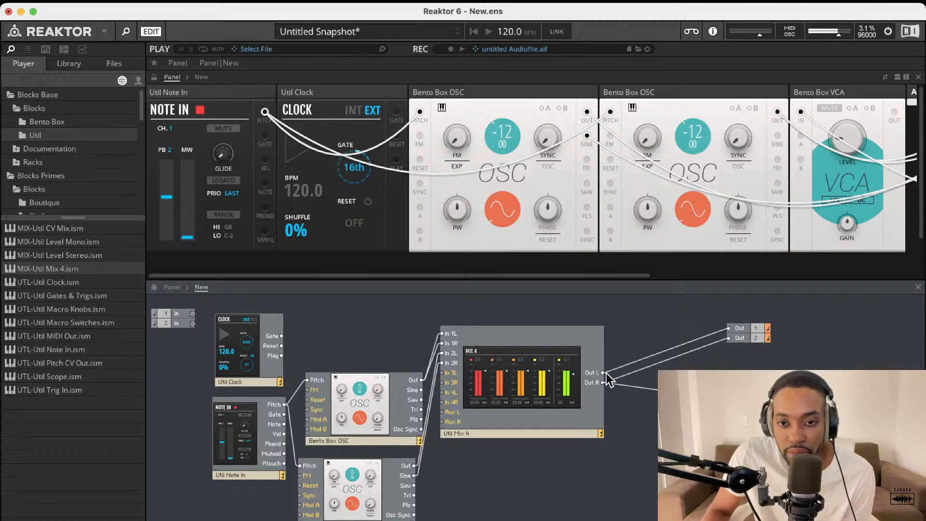
{"action": "left_click_drag", "start_coordinate": [602, 382], "coordinate": [654, 400]}
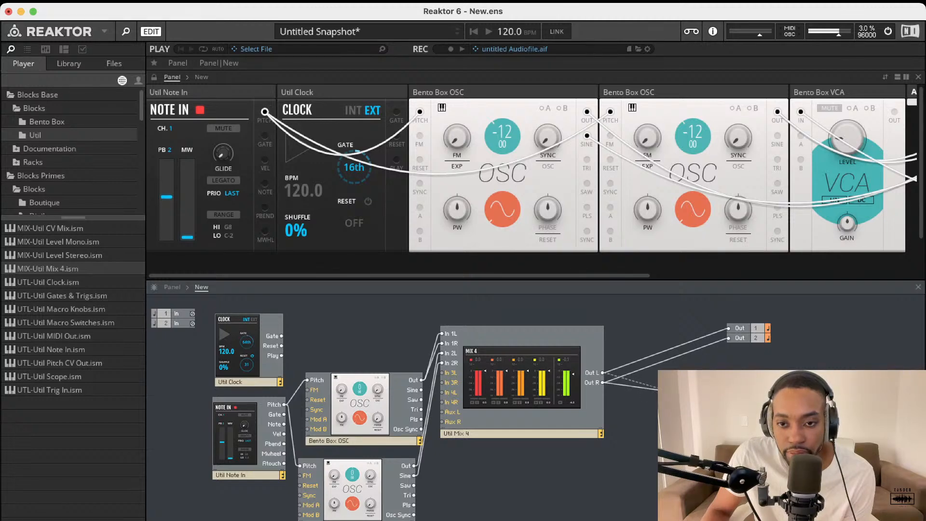
{"action": "left_click_drag", "start_coordinate": [671, 391], "coordinate": [672, 391]}
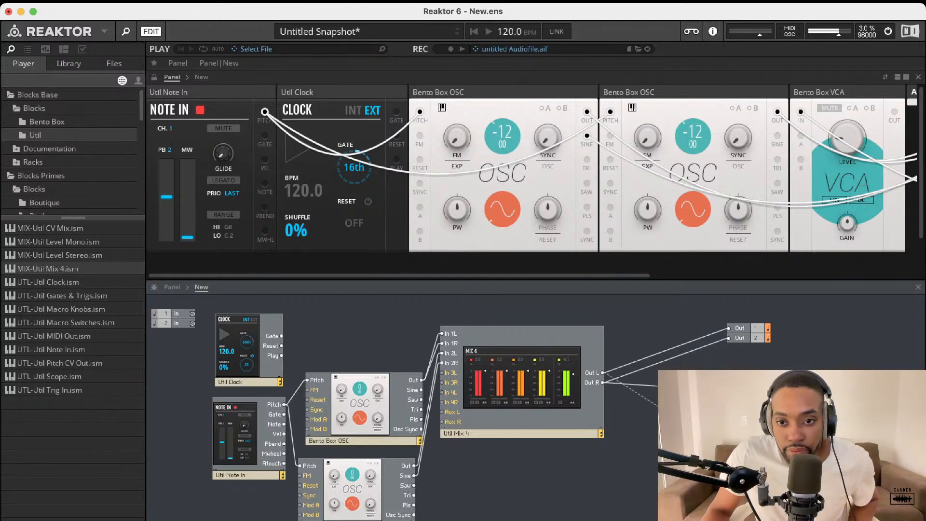
{"action": "left_click_drag", "start_coordinate": [672, 393], "coordinate": [673, 396]}
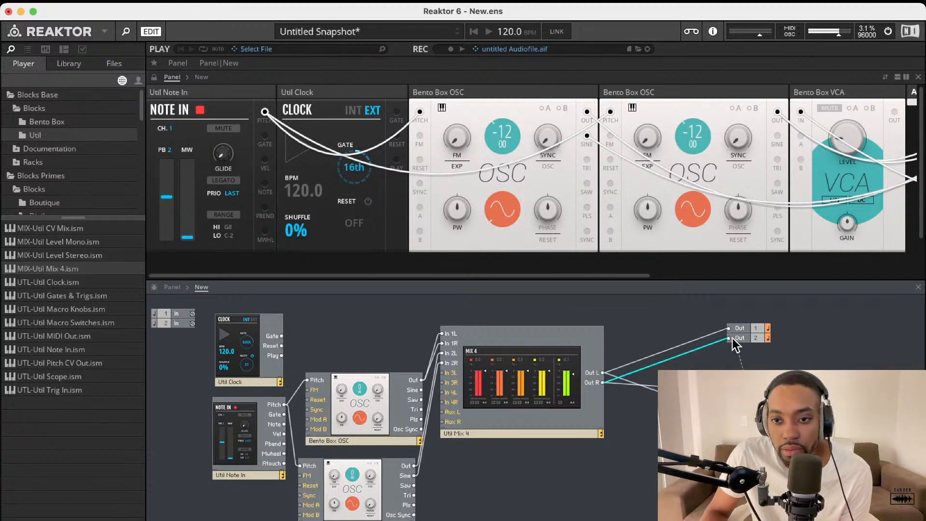
{"action": "left_click_drag", "start_coordinate": [727, 329], "coordinate": [751, 392]}
{"action": "left_click_drag", "start_coordinate": [687, 388], "coordinate": [663, 347]}
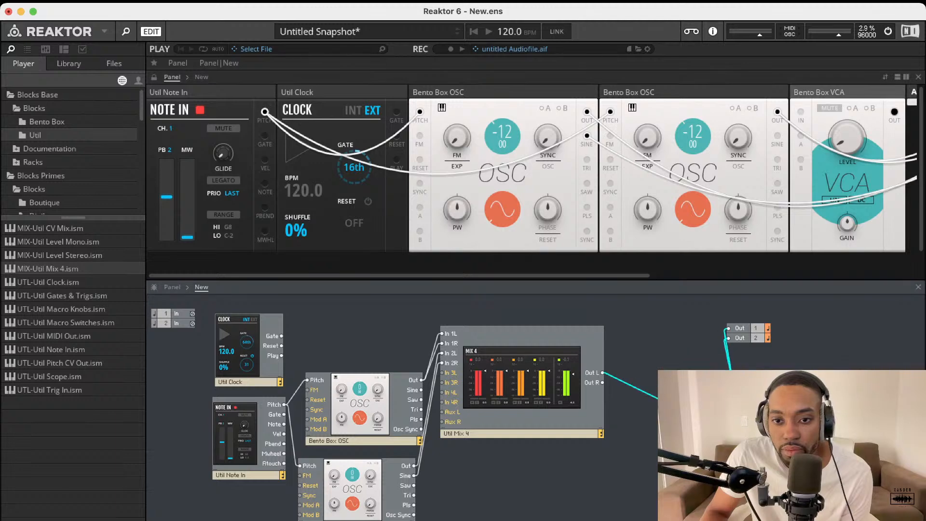
{"action": "left_click_drag", "start_coordinate": [600, 384], "coordinate": [602, 383]}
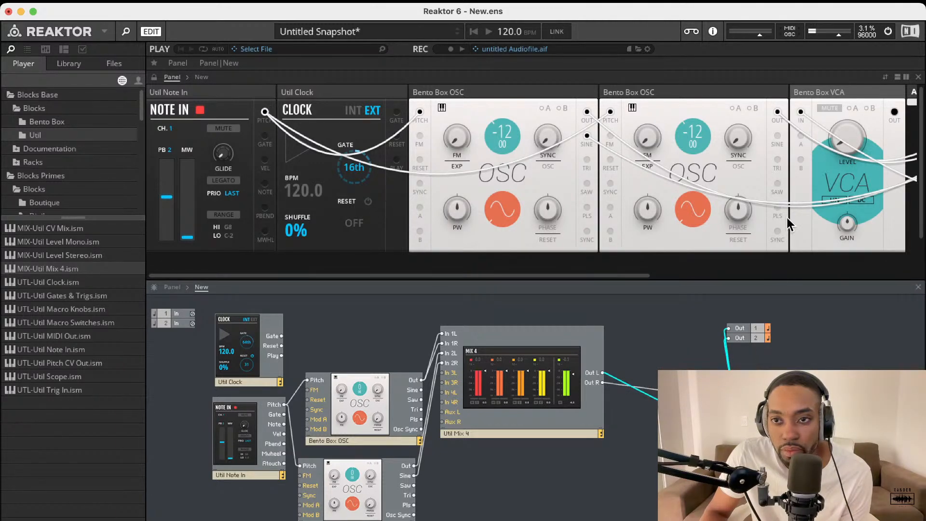
Check the rewired mixer in the panel and switch the Clock to INT.
{"action": "scroll", "coordinate": [838, 113], "scroll_direction": "right", "scroll_amount": 10}
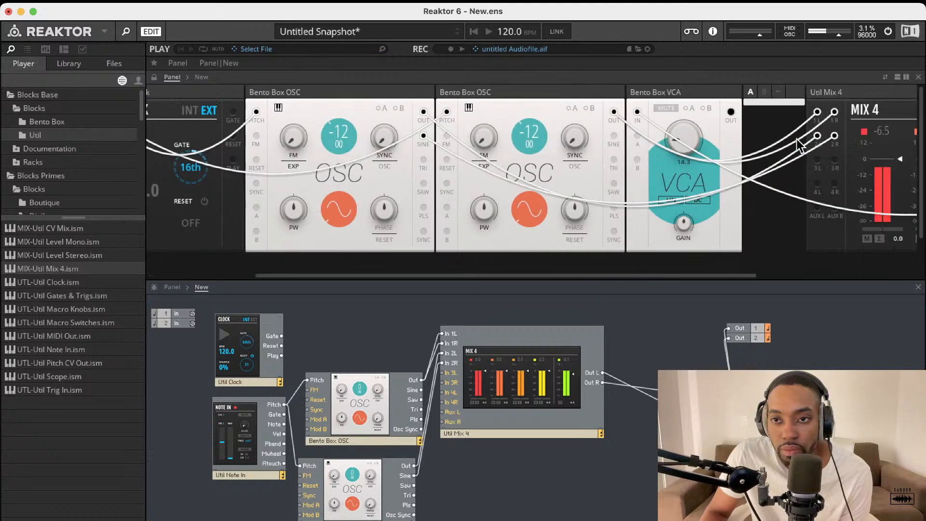
{"action": "scroll", "coordinate": [690, 163], "scroll_direction": "left", "scroll_amount": 10}
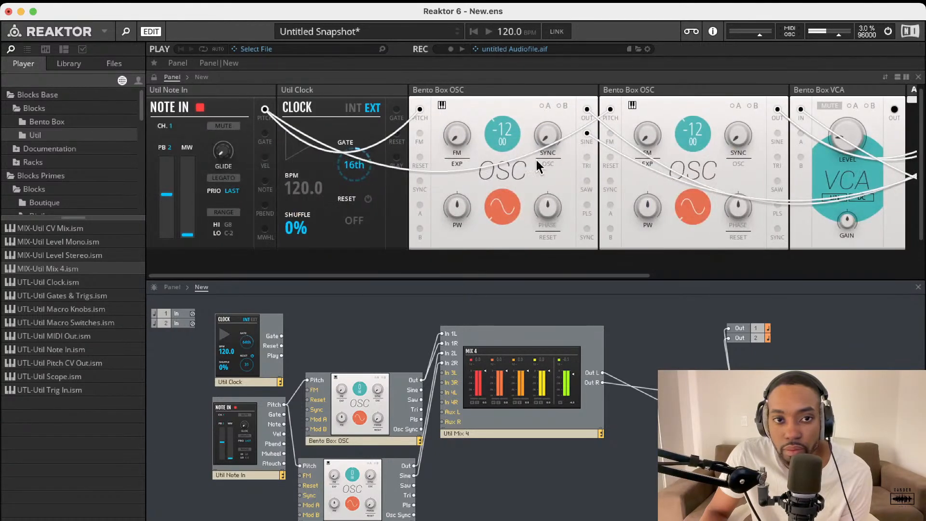
{"action": "left_click", "coordinate": [353, 107]}
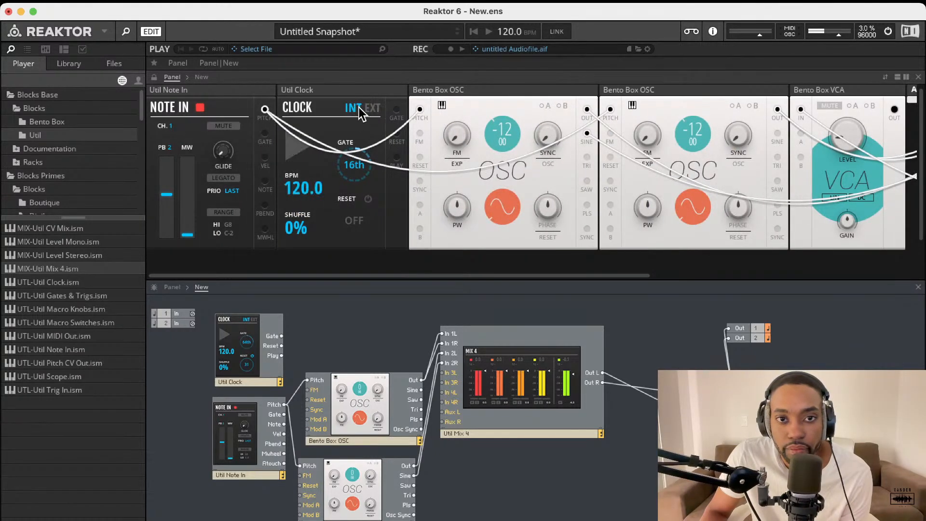
Undo the recent rewiring and block moves back to the routing where the original OSC feeds Mix 4 through the VCA.
{"action": "key", "text": "super+z"}
{"action": "key", "text": "super+z"}
{"action": "key", "text": "super+z"}
{"action": "key", "text": "super+z"}
{"action": "key", "text": "super+z"}
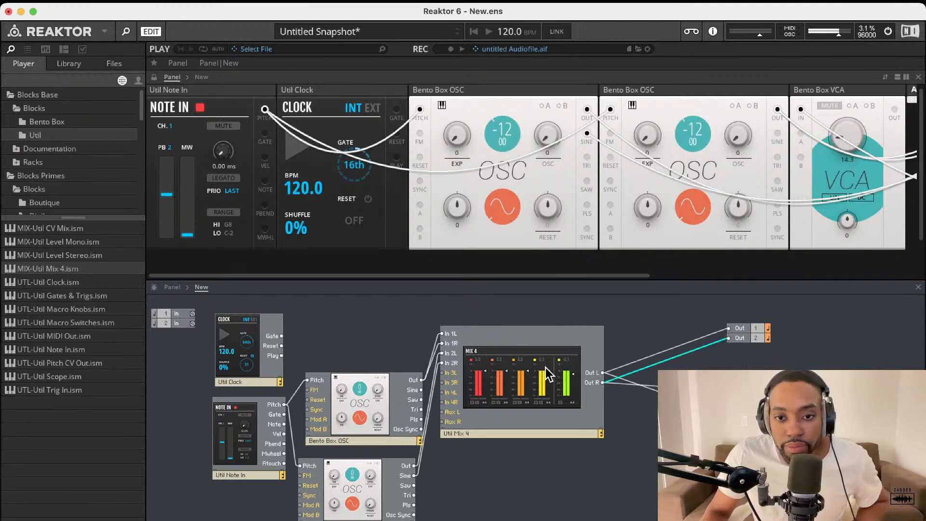
{"action": "key", "text": "super+shift+z"}
{"action": "key", "text": "super+shift+z"}
{"action": "key", "text": "super+shift+z"}
{"action": "key", "text": "super+shift+z"}
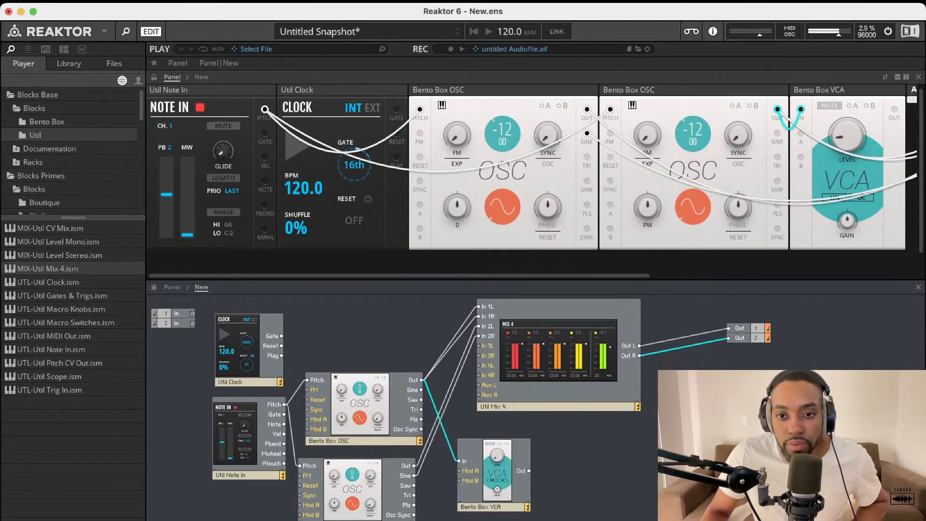
{"action": "key", "text": "super+shift+z"}
{"action": "key", "text": "super+shift+z"}
{"action": "key", "text": "super+shift+z"}
{"action": "key", "text": "super+shift+z"}
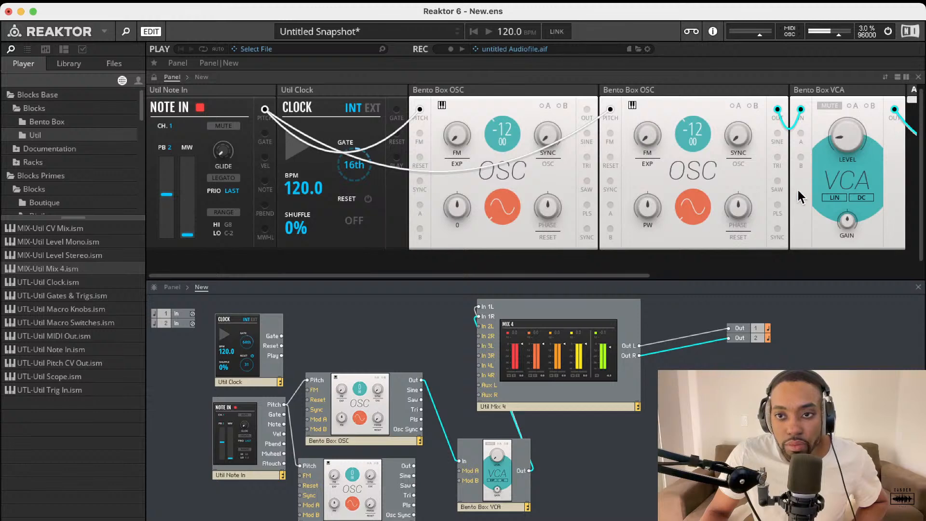
Try the VCA's Level, then line up the original OSC, VCA and Mix 4 blocks in signal order along the upper part of the structure.
{"action": "mouse_move", "coordinate": [850, 150]}
{"action": "left_mouse_down"}
{"action": "mouse_move", "coordinate": [851, 132]}
{"action": "mouse_move", "coordinate": [851, 154]}
{"action": "left_mouse_up"}
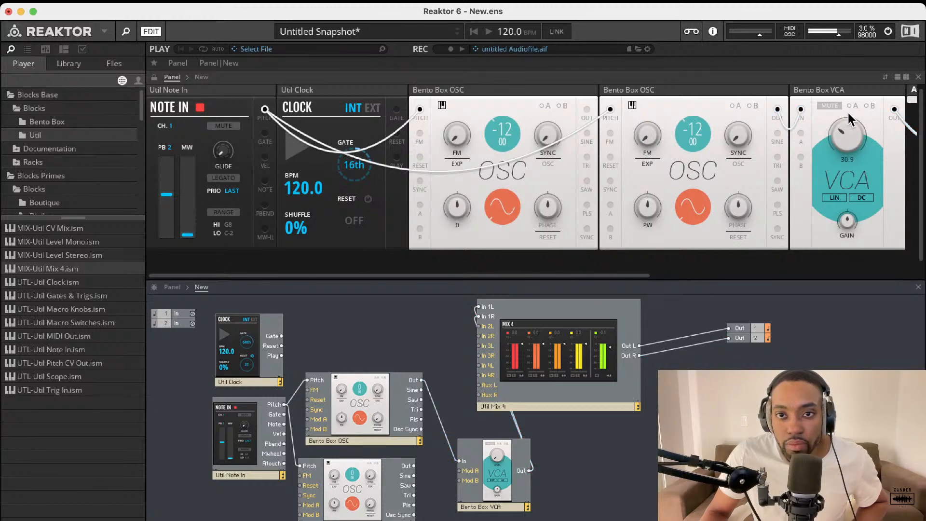
{"action": "left_click_drag", "start_coordinate": [530, 368], "coordinate": [582, 381]}
{"action": "left_click", "coordinate": [463, 462]}
{"action": "left_click_drag", "start_coordinate": [466, 463], "coordinate": [465, 386]}
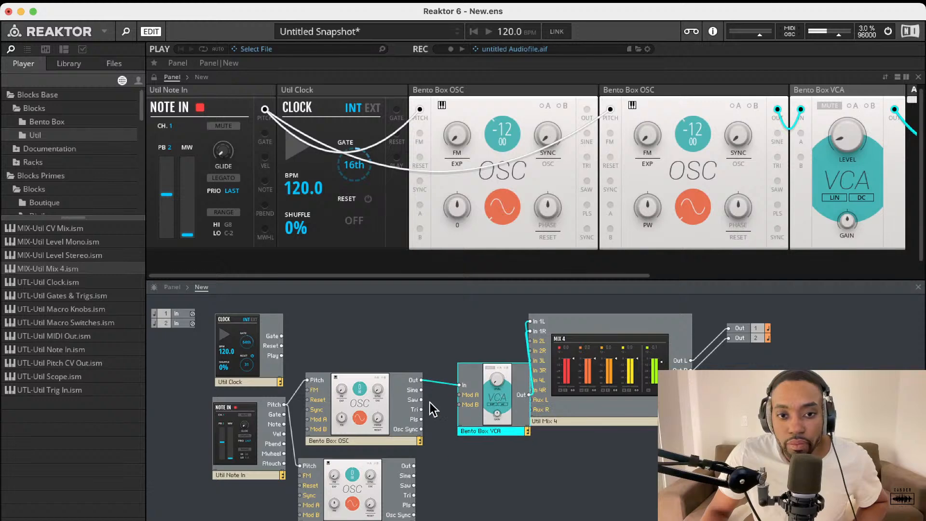
{"action": "left_click_drag", "start_coordinate": [397, 418], "coordinate": [409, 361]}
{"action": "left_click_drag", "start_coordinate": [464, 393], "coordinate": [452, 357]}
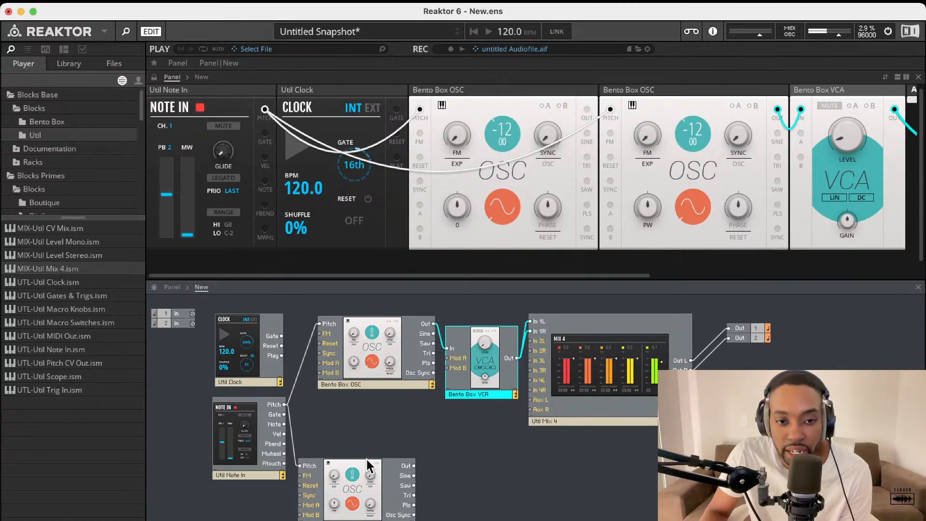
Delete the duplicate Bento Box OSC and nudge the remaining one into line beside the VCA.
{"action": "left_click_drag", "start_coordinate": [367, 475], "coordinate": [406, 476]}
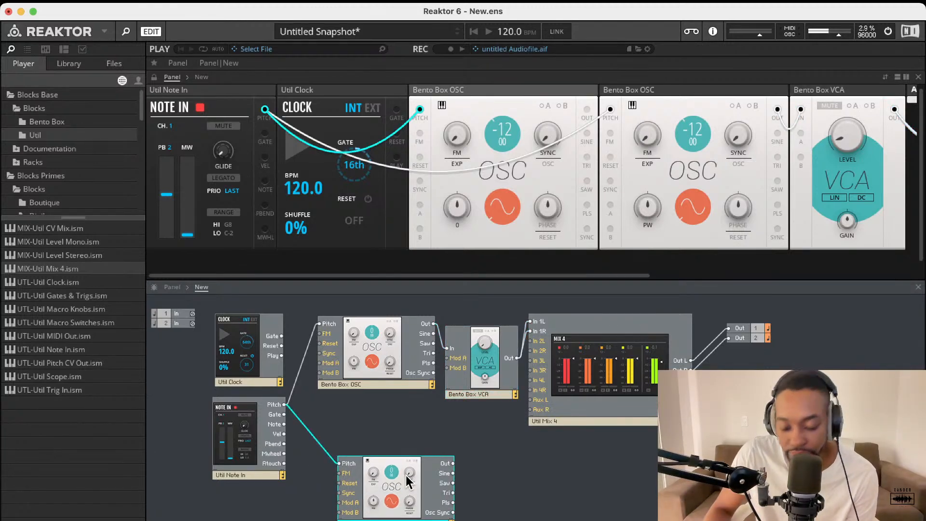
{"action": "key", "text": "Delete"}
{"action": "left_click_drag", "start_coordinate": [378, 333], "coordinate": [377, 316]}
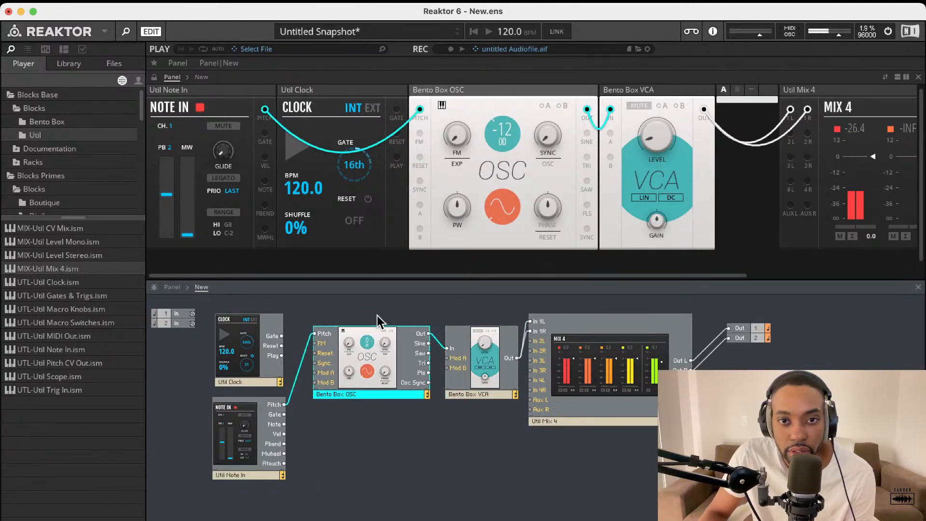
Raise the VCA's Level to about 30.4.
{"action": "scroll", "coordinate": [509, 136], "scroll_direction": "right", "scroll_amount": 2}
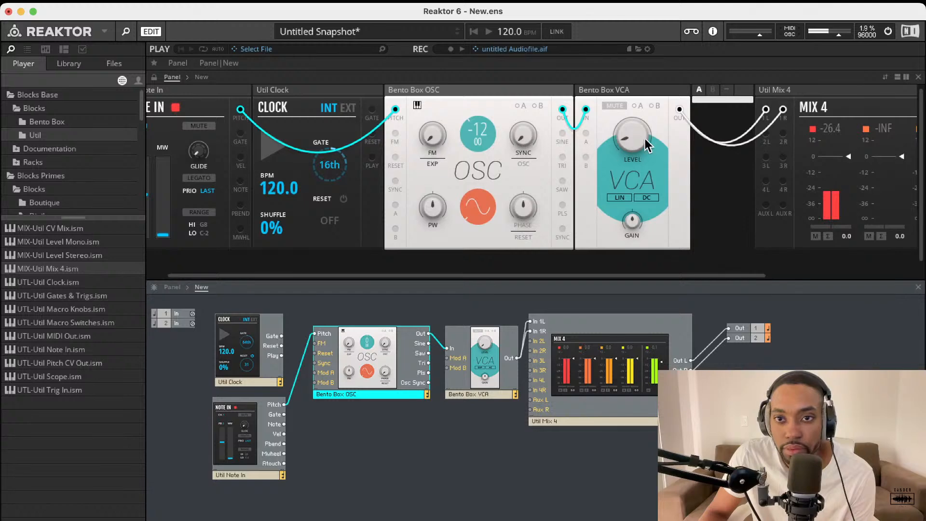
{"action": "left_click_drag", "start_coordinate": [646, 144], "coordinate": [643, 100]}
{"action": "scroll", "coordinate": [613, 161], "scroll_direction": "right", "scroll_amount": 10}
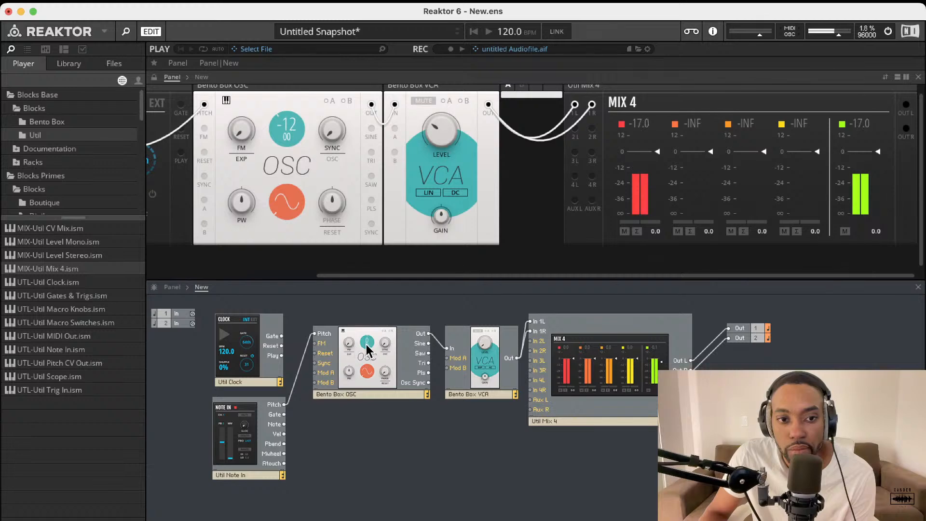
Lower the OSC block, move the VCA past the mixer near the output terminals and shift Util Mix 4 closer to the OSC.
{"action": "left_click_drag", "start_coordinate": [366, 344], "coordinate": [366, 383]}
{"action": "left_click", "coordinate": [502, 381]}
{"action": "left_click_drag", "start_coordinate": [502, 378], "coordinate": [771, 399]}
{"action": "left_click_drag", "start_coordinate": [602, 387], "coordinate": [546, 388]}
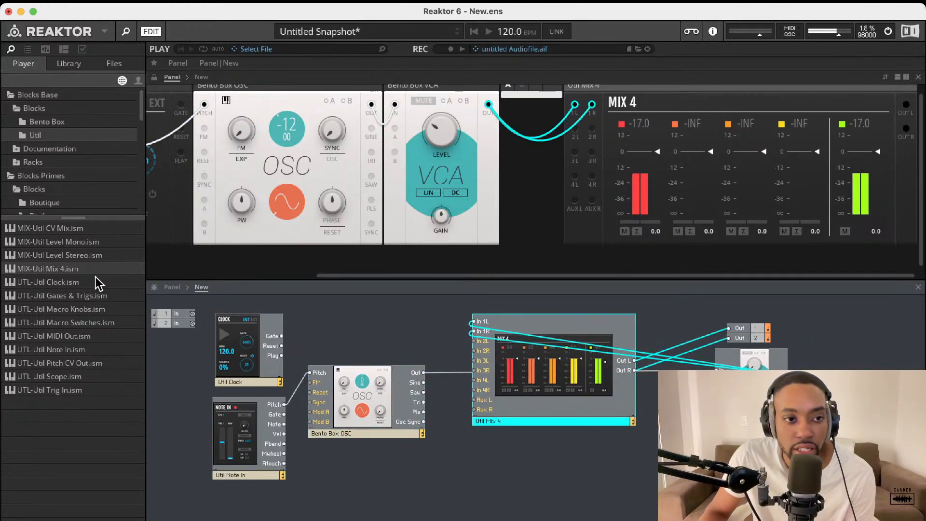
Add a Bento Mix block from the Bento Box folder to the structure.
{"action": "left_click", "coordinate": [58, 123]}
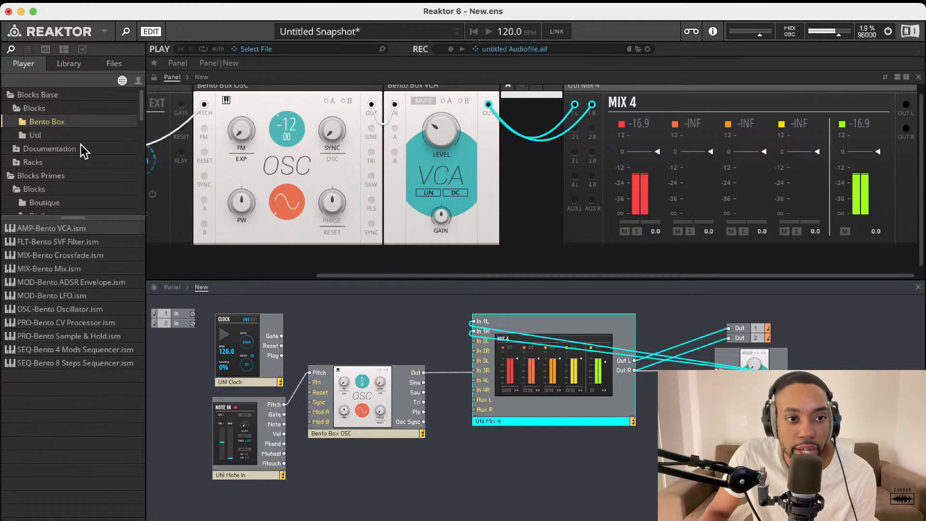
{"action": "double_click", "coordinate": [73, 270]}
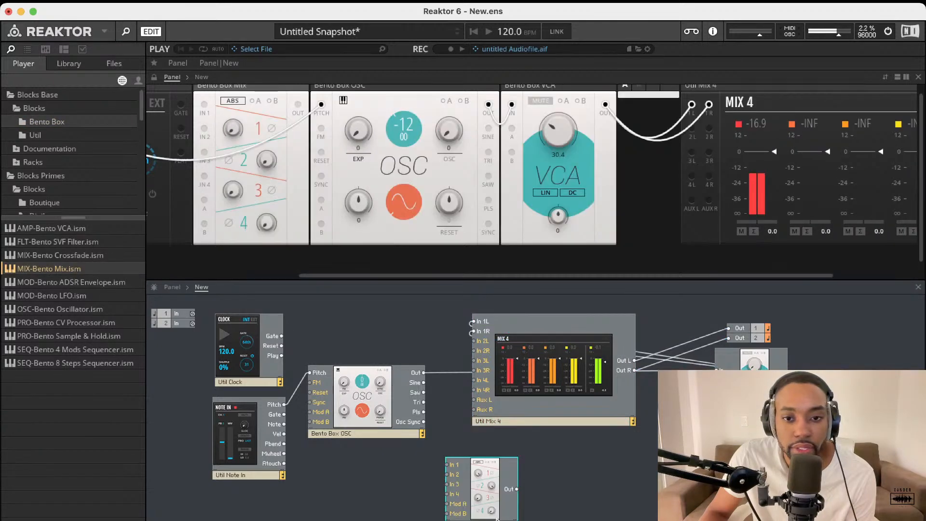
Place the Bento Mix block beside the OSC and wire the OSC's output into its In 1.
{"action": "left_click_drag", "start_coordinate": [482, 482], "coordinate": [468, 428]}
{"action": "left_click_drag", "start_coordinate": [420, 377], "coordinate": [433, 410]}
{"action": "left_click_drag", "start_coordinate": [359, 426], "coordinate": [352, 422]}
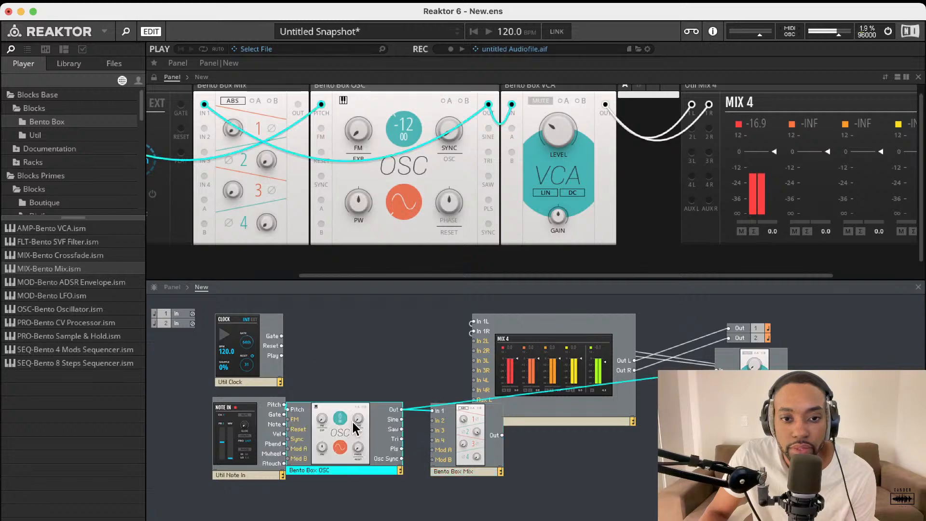
Duplicate the Bento Box OSC and wire the second oscillator's output into In 2 of the Bento Mix.
{"action": "left_click_drag", "start_coordinate": [373, 381], "coordinate": [366, 490]}
{"action": "key", "text": "super+d"}
{"action": "left_click_drag", "start_coordinate": [401, 449], "coordinate": [453, 395]}
Wire the Bento Mix output into the VCA's input and line up the VCA and Util Mix 4 after the Bento Mix.
{"action": "left_click_drag", "start_coordinate": [554, 354], "coordinate": [842, 377]}
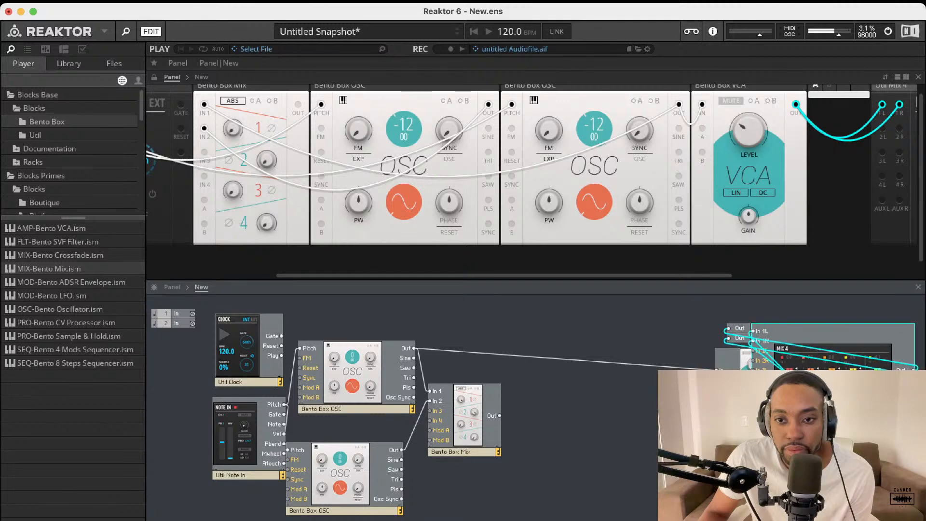
{"action": "left_click_drag", "start_coordinate": [717, 389], "coordinate": [561, 397]}
{"action": "left_click_drag", "start_coordinate": [717, 370], "coordinate": [629, 388]}
{"action": "left_click_drag", "start_coordinate": [717, 370], "coordinate": [499, 416]}
{"action": "left_click_drag", "start_coordinate": [855, 363], "coordinate": [693, 323]}
{"action": "left_click_drag", "start_coordinate": [589, 423], "coordinate": [527, 376]}
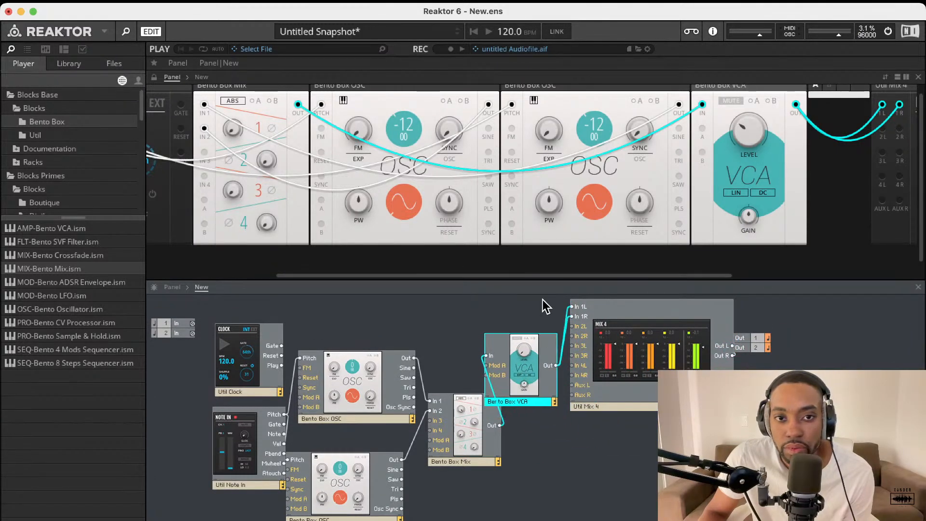
Raise the Bento Mix channel levels, channel 1 to 25 and channel 2 similarly, and lower the VCA's Level to 0.
{"action": "left_click_drag", "start_coordinate": [236, 132], "coordinate": [268, 55]}
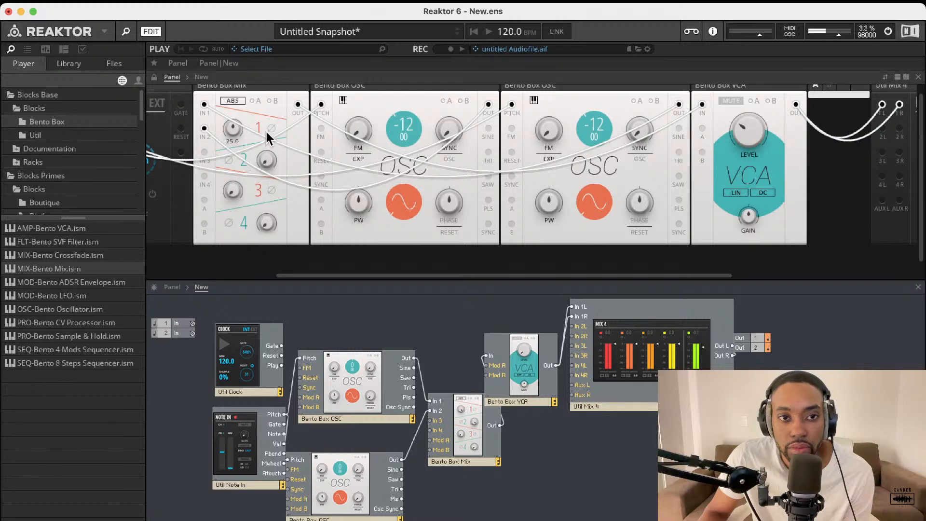
{"action": "left_click_drag", "start_coordinate": [267, 156], "coordinate": [276, 61]}
{"action": "left_click_drag", "start_coordinate": [745, 138], "coordinate": [742, 239]}
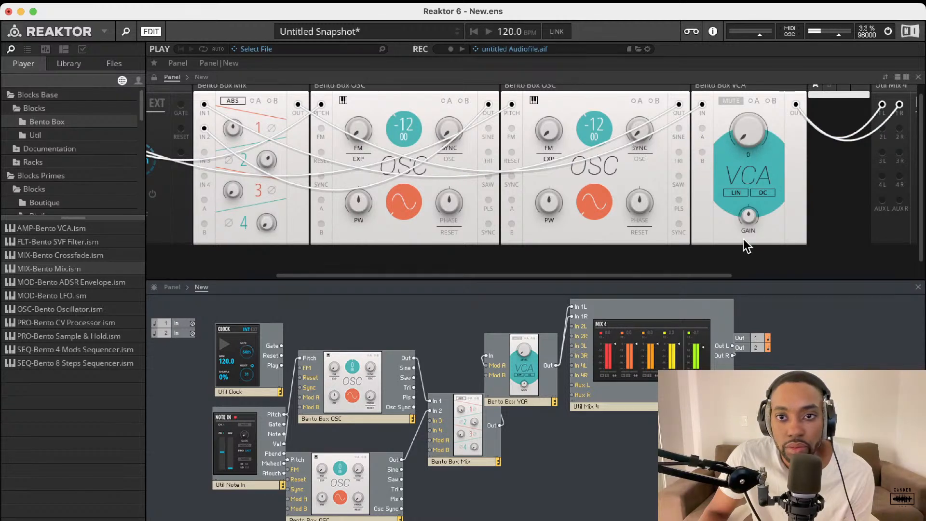
{"action": "left_click_drag", "start_coordinate": [751, 127], "coordinate": [739, 168]}
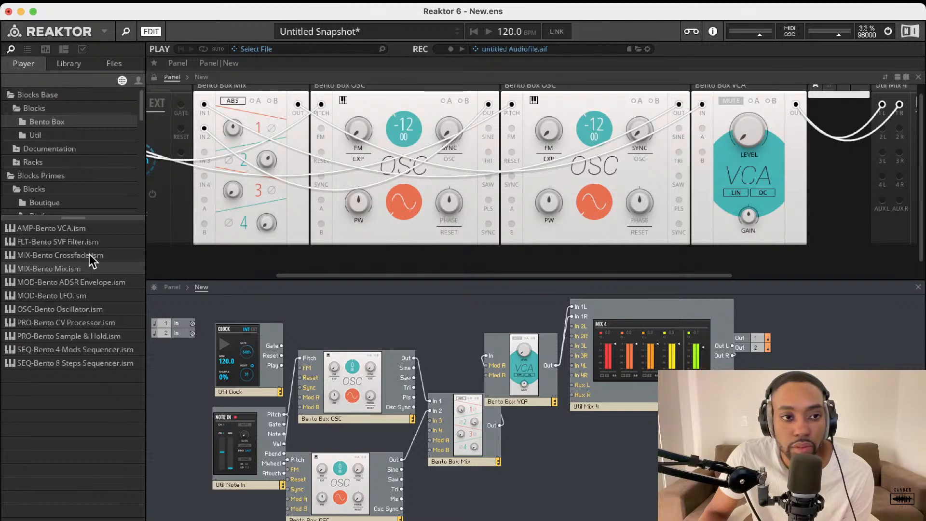
Add a Bento ADSR Envelope gated by the Clock and route its output to the VCA Level through modulation input B.
{"action": "mouse_move", "coordinate": [76, 280]}
{"action": "left_mouse_down"}
{"action": "mouse_move", "coordinate": [485, 481]}
{"action": "mouse_move", "coordinate": [455, 480]}
{"action": "mouse_move", "coordinate": [275, 351]}
{"action": "mouse_move", "coordinate": [280, 347]}
{"action": "left_mouse_up"}
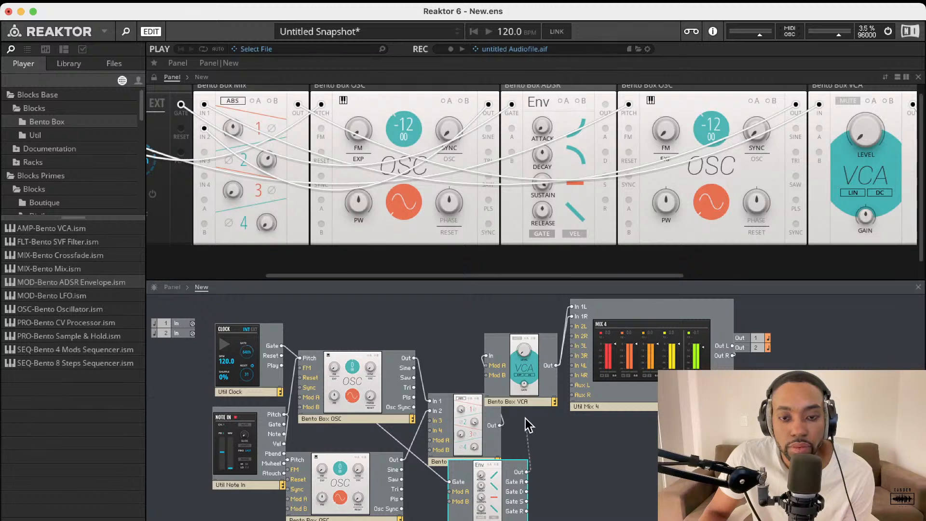
{"action": "left_click_drag", "start_coordinate": [501, 384], "coordinate": [500, 381]}
{"action": "scroll", "coordinate": [627, 249], "scroll_direction": "right", "scroll_amount": 10}
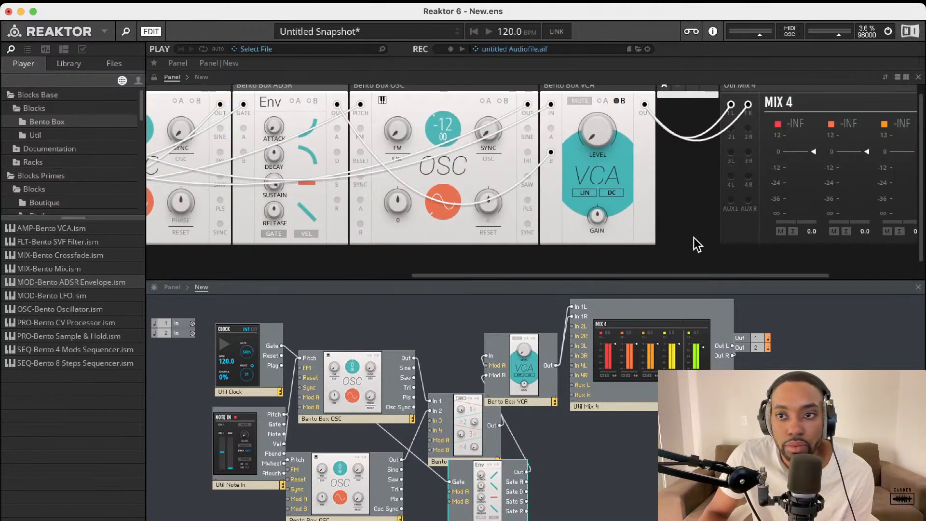
{"action": "left_click", "coordinate": [594, 101]}
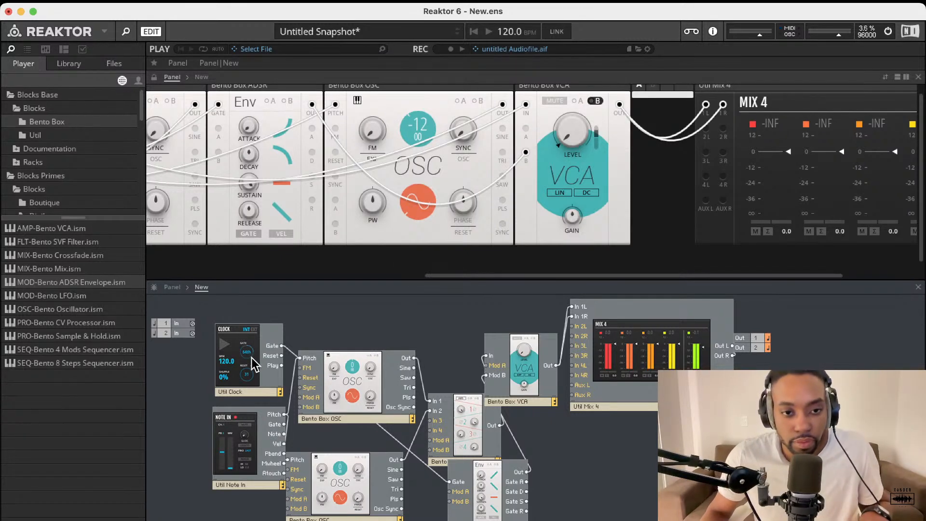
Shift the Clock and Note In blocks away from the oscillators and start the Clock with the envelope's Gate option on.
{"action": "left_click_drag", "start_coordinate": [253, 361], "coordinate": [231, 356]}
{"action": "left_click_drag", "start_coordinate": [250, 432], "coordinate": [221, 426]}
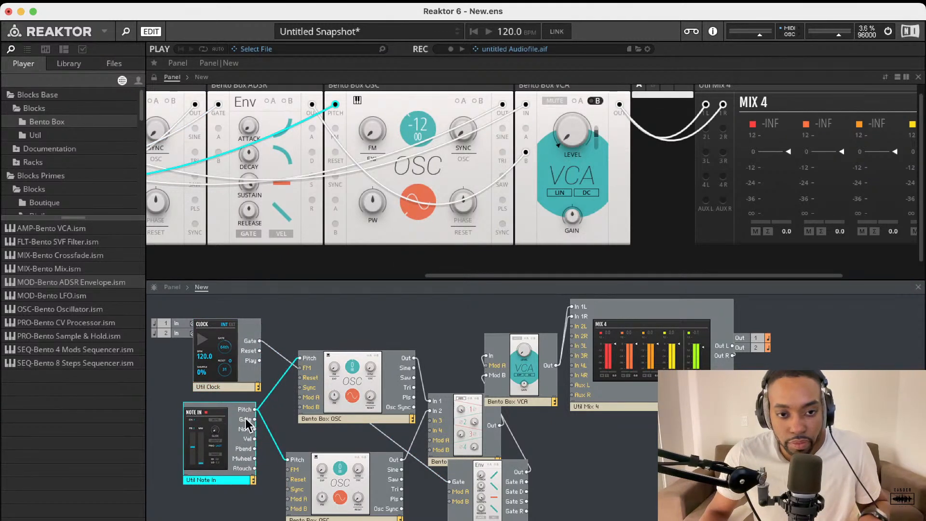
{"action": "scroll", "coordinate": [280, 254], "scroll_direction": "left", "scroll_amount": 10}
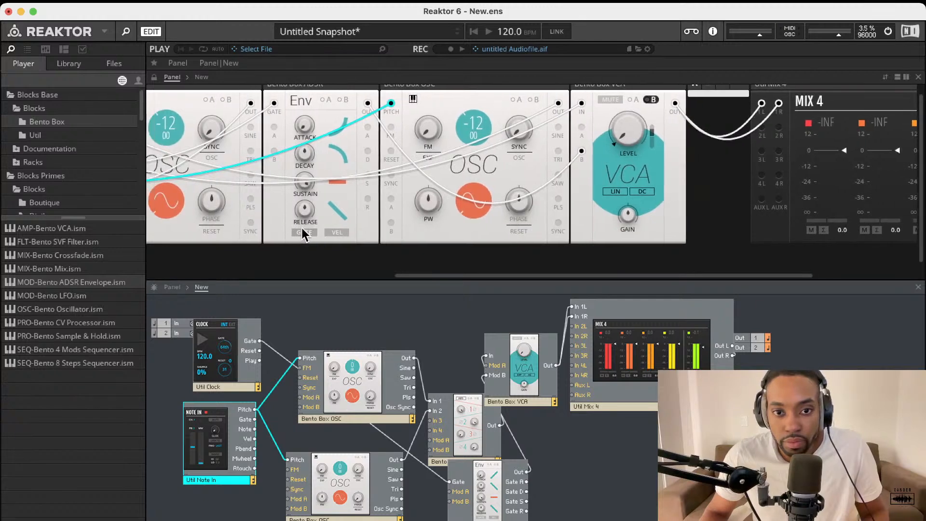
{"action": "left_click", "coordinate": [231, 141]}
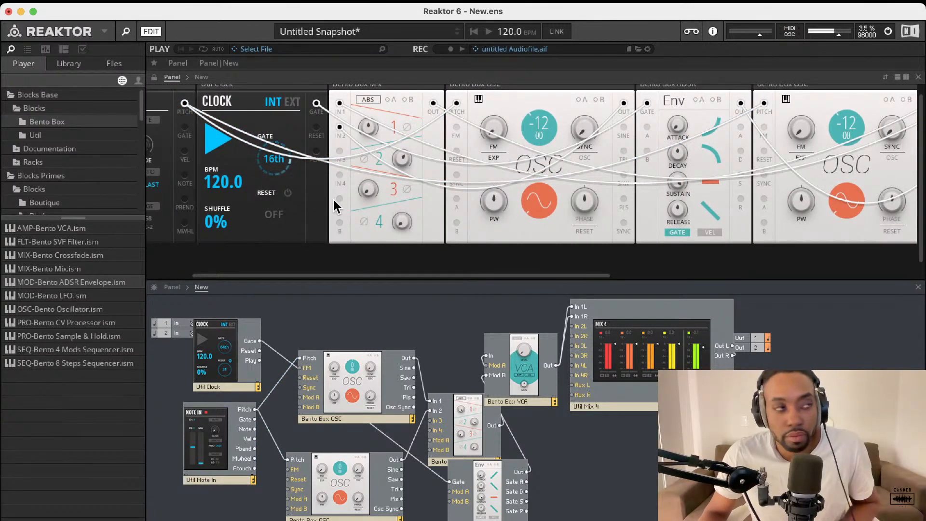
{"action": "scroll", "coordinate": [332, 206], "scroll_direction": "down", "scroll_amount": 1}
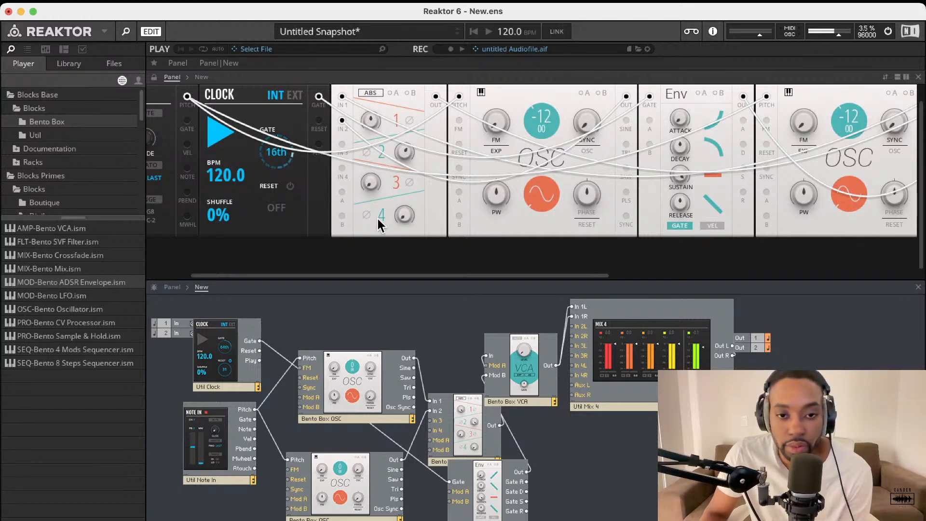
Set the pitch of the oscillator next to the VCA to 1.
{"action": "scroll", "coordinate": [535, 182], "scroll_direction": "right", "scroll_amount": 3}
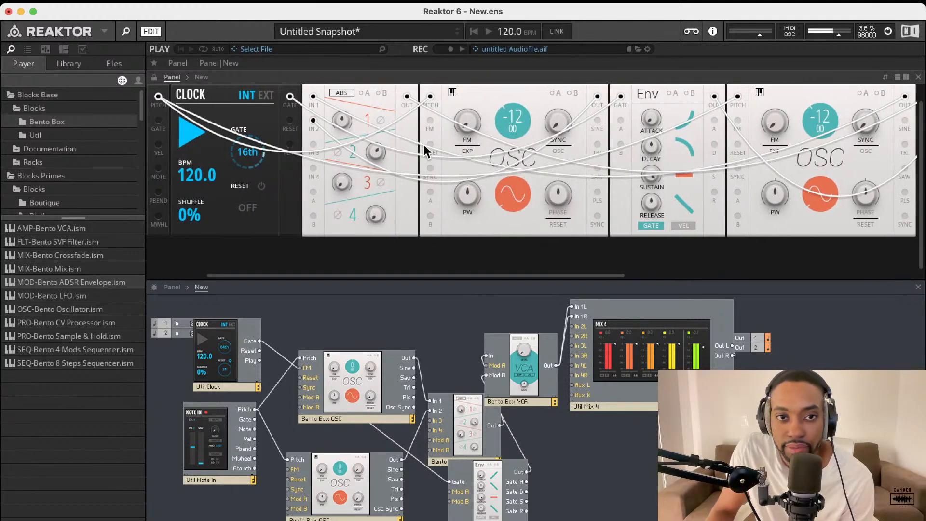
{"action": "scroll", "coordinate": [378, 135], "scroll_direction": "right", "scroll_amount": 15}
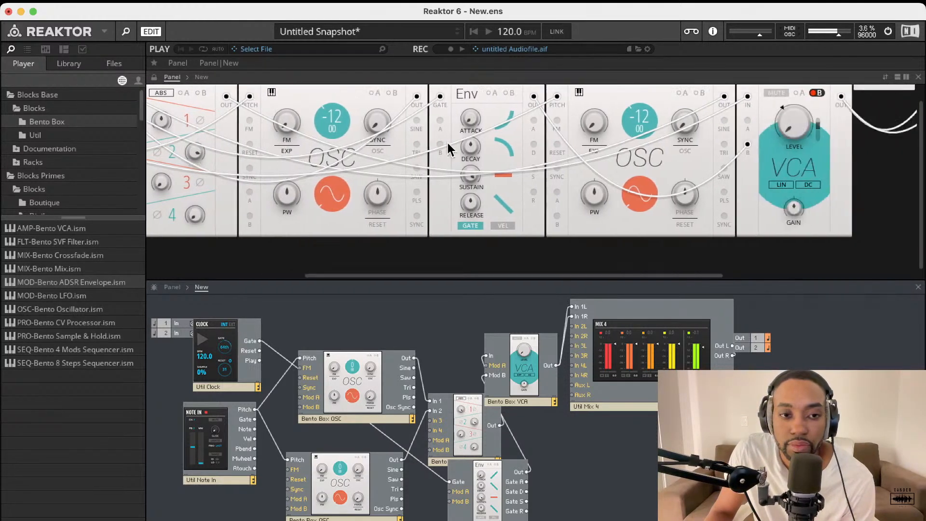
{"action": "scroll", "coordinate": [482, 128], "scroll_direction": "left", "scroll_amount": 2}
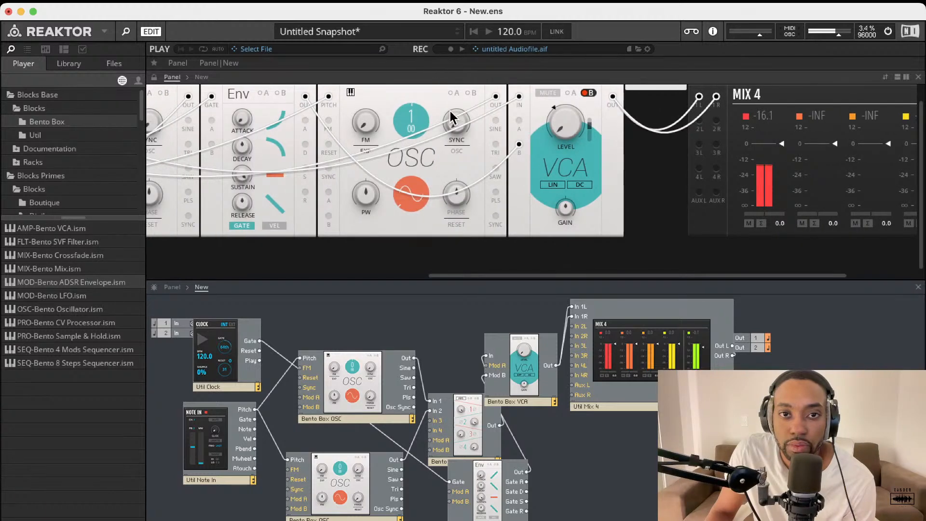
{"action": "scroll", "coordinate": [299, 115], "scroll_direction": "left", "scroll_amount": 3}
{"action": "scroll", "coordinate": [289, 99], "scroll_direction": "left", "scroll_amount": 5}
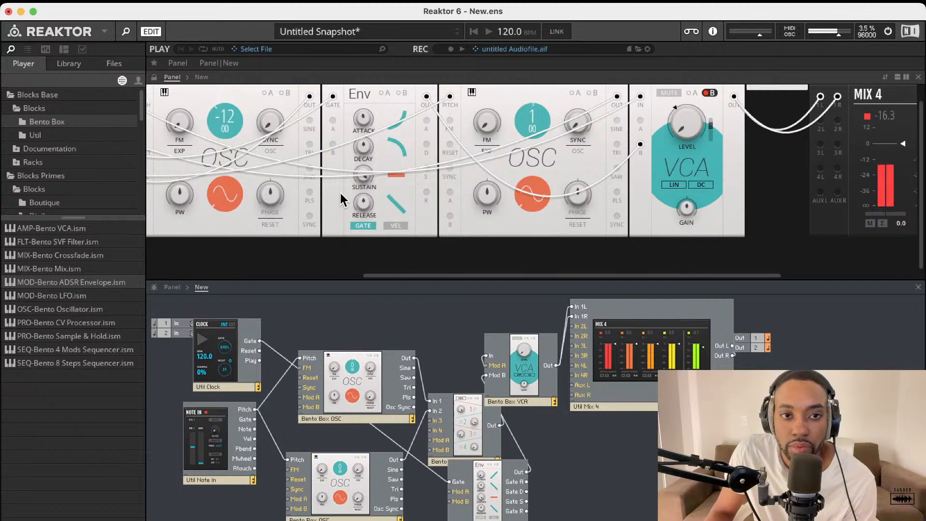
Set the pitch of the oscillator next to the Bento Mix to -6.
{"action": "scroll", "coordinate": [341, 198], "scroll_direction": "left", "scroll_amount": 10}
{"action": "scroll", "coordinate": [335, 150], "scroll_direction": "right", "scroll_amount": 5}
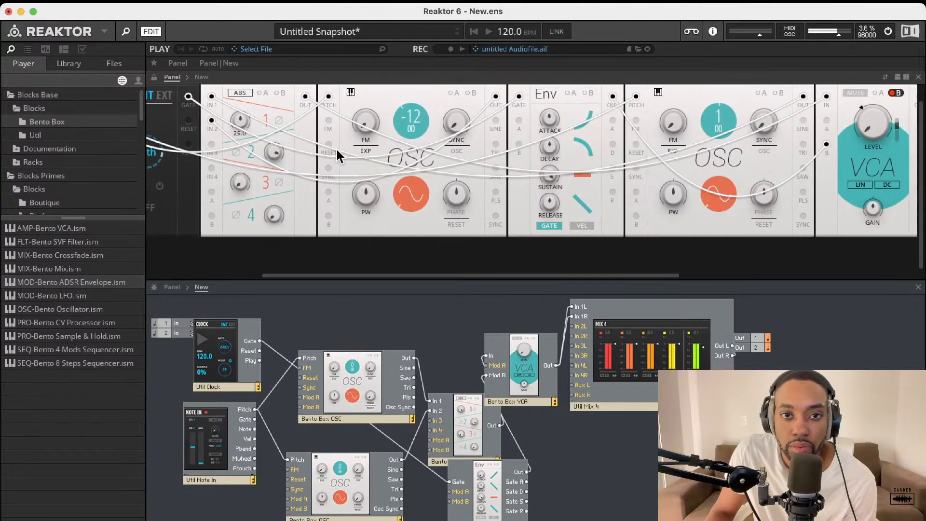
{"action": "left_click_drag", "start_coordinate": [369, 123], "coordinate": [372, 105]}
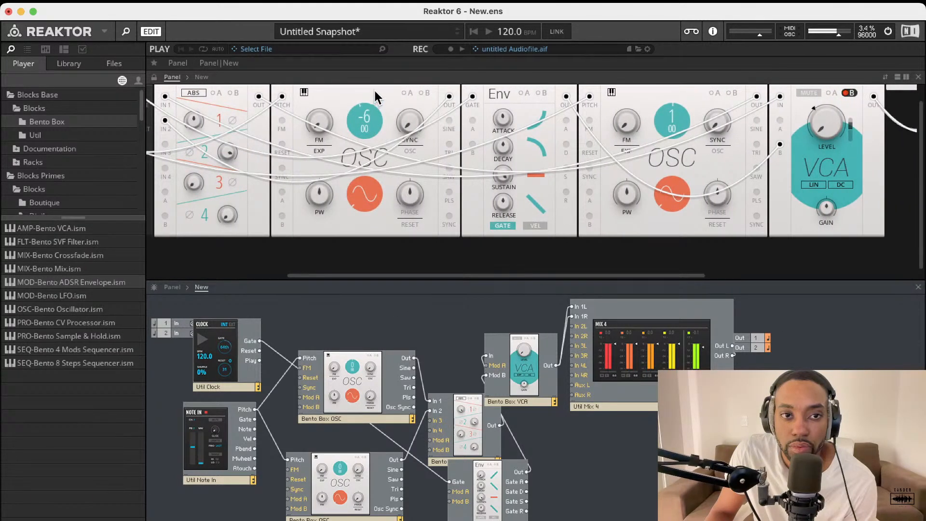
{"action": "scroll", "coordinate": [460, 162], "scroll_direction": "right", "scroll_amount": 10}
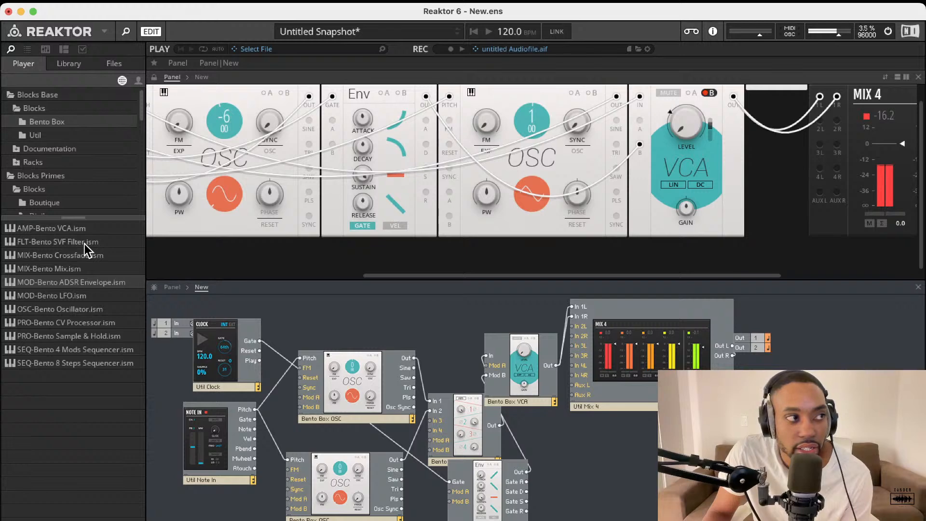
Add a Bento SVF Filter block from the Bento Box folder and move it near the output terminals.
{"action": "left_click", "coordinate": [48, 122]}
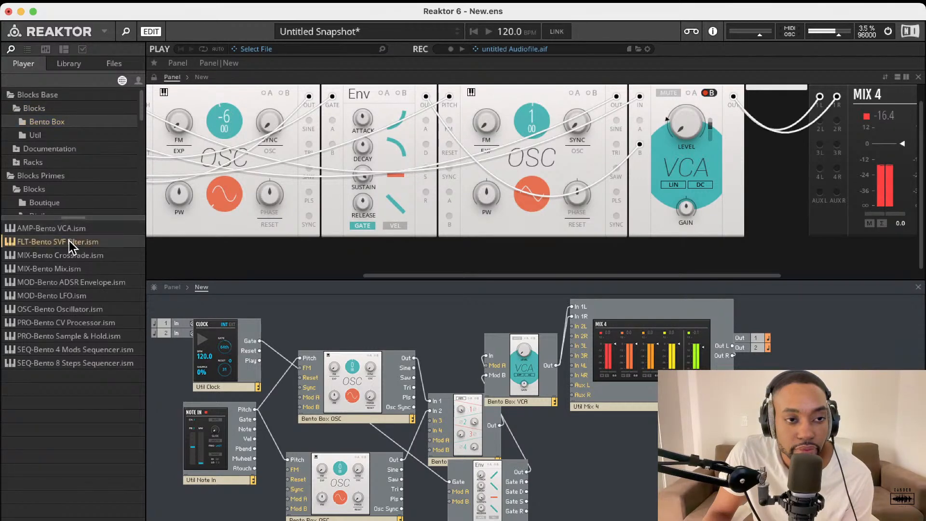
{"action": "left_click_drag", "start_coordinate": [70, 242], "coordinate": [398, 319]}
{"action": "left_click_drag", "start_coordinate": [488, 470], "coordinate": [751, 358]}
Spread the VCA and Util Mix 4 apart in the structure and place the SVF filter between them.
{"action": "left_click_drag", "start_coordinate": [648, 347], "coordinate": [596, 360]}
{"action": "left_click_drag", "start_coordinate": [499, 354], "coordinate": [434, 332]}
{"action": "left_click_drag", "start_coordinate": [593, 363], "coordinate": [543, 360]}
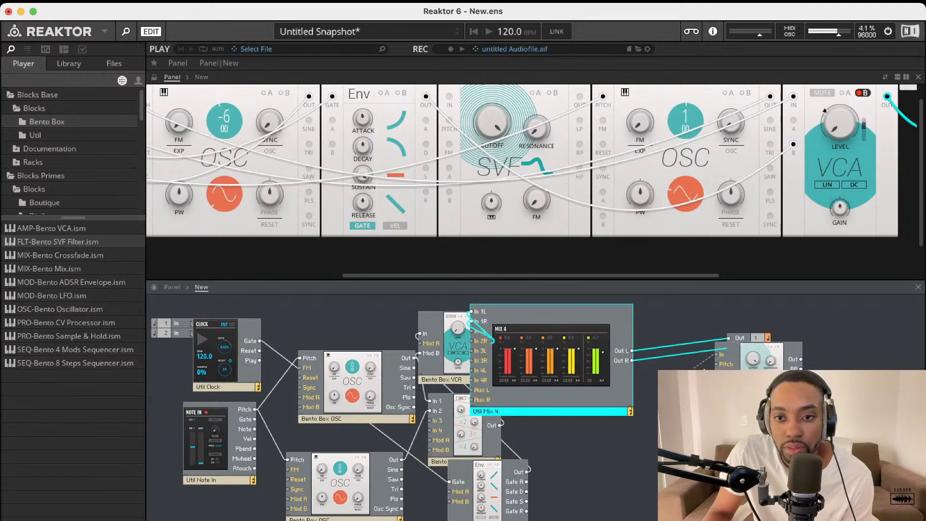
{"action": "left_click_drag", "start_coordinate": [586, 354], "coordinate": [666, 341]}
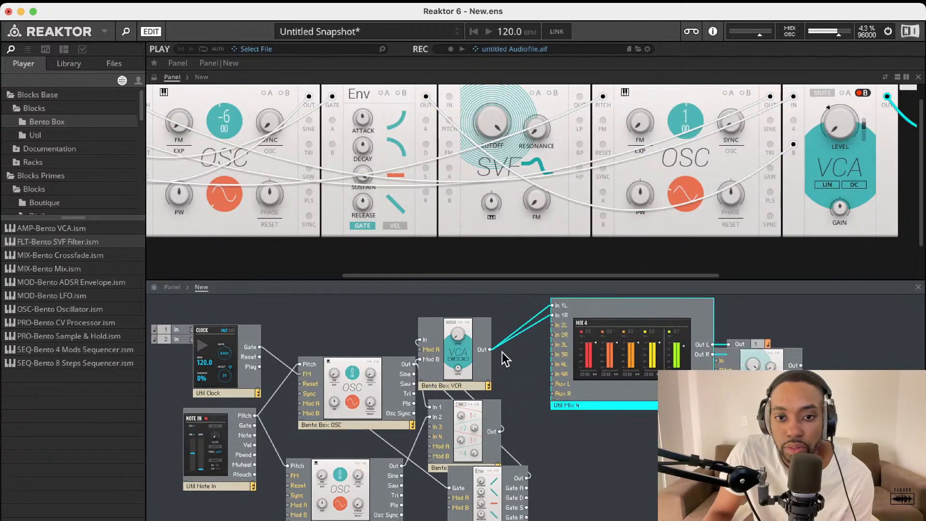
{"action": "mouse_move", "coordinate": [470, 352]}
{"action": "left_mouse_down"}
{"action": "mouse_move", "coordinate": [498, 351]}
{"action": "mouse_move", "coordinate": [487, 347]}
{"action": "left_mouse_up"}
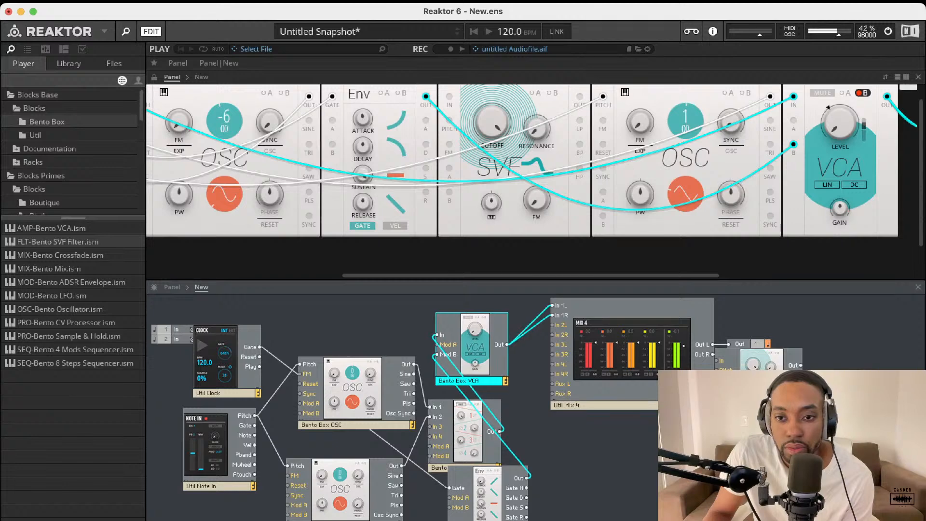
{"action": "left_click_drag", "start_coordinate": [772, 391], "coordinate": [571, 374]}
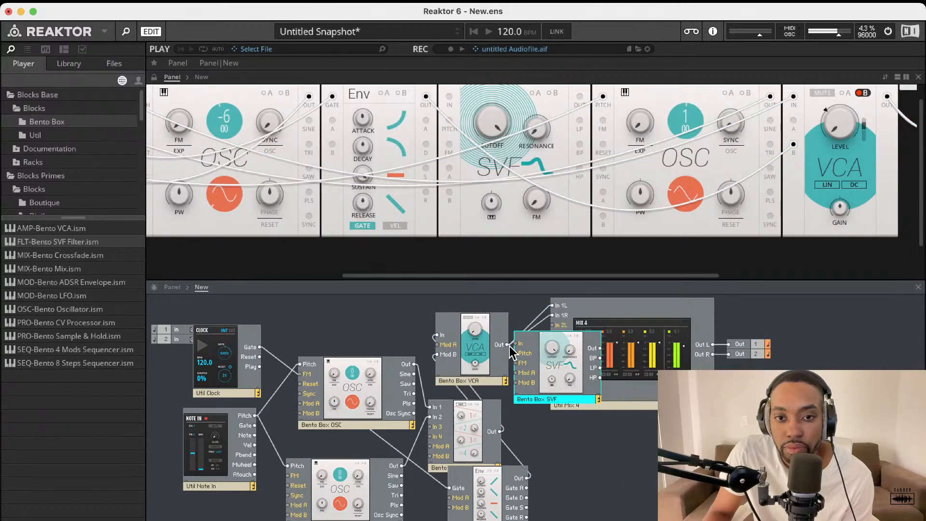
Wire the VCA's output into the SVF filter and the filter's output into In 1L and In 1R of Util Mix 4.
{"action": "left_click_drag", "start_coordinate": [517, 343], "coordinate": [435, 328]}
{"action": "left_click_drag", "start_coordinate": [572, 354], "coordinate": [516, 352]}
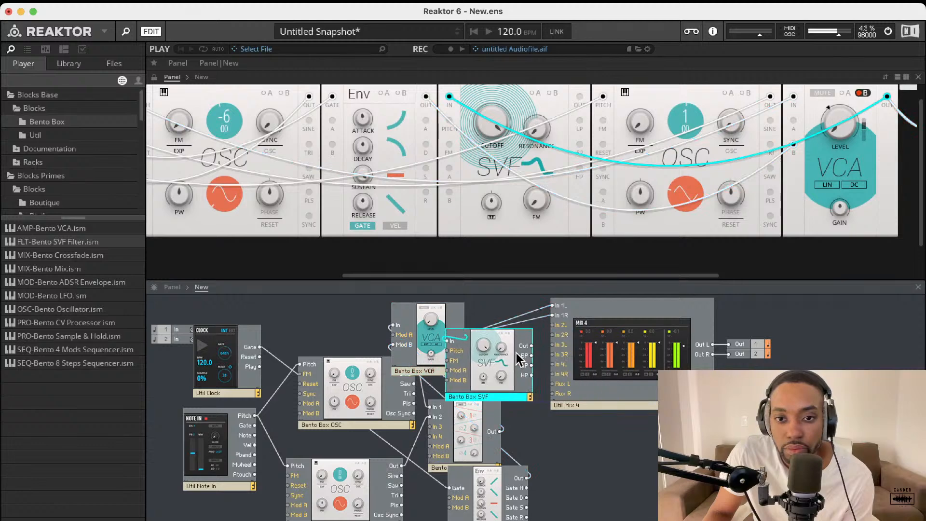
{"action": "left_click_drag", "start_coordinate": [551, 307], "coordinate": [552, 306]}
{"action": "left_click_drag", "start_coordinate": [532, 346], "coordinate": [553, 316]}
Space out the VCA, SVF filter, Util Mix 4 and output terminals so the blocks sit in a row without overlapping.
{"action": "mouse_move", "coordinate": [592, 333]}
{"action": "left_mouse_down"}
{"action": "mouse_move", "coordinate": [602, 333]}
{"action": "mouse_move", "coordinate": [585, 336]}
{"action": "left_mouse_up"}
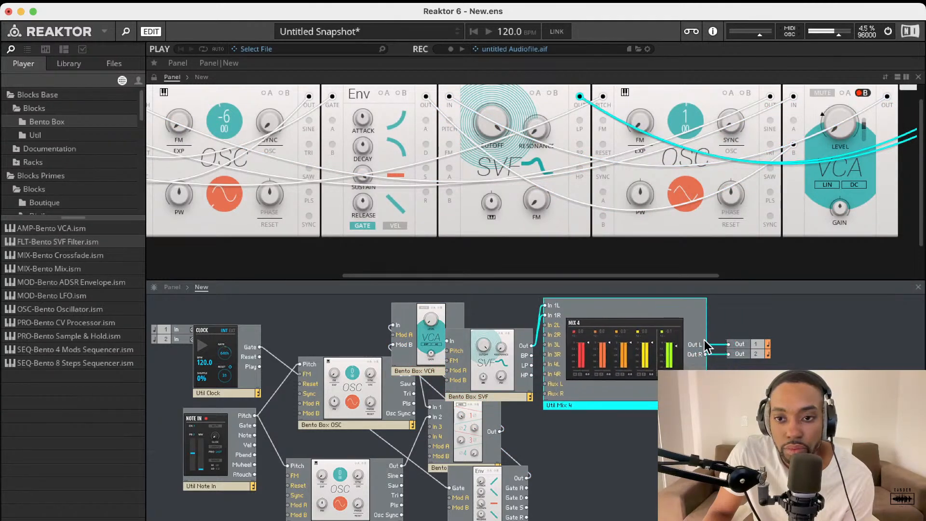
{"action": "left_click_drag", "start_coordinate": [507, 300], "coordinate": [743, 360]}
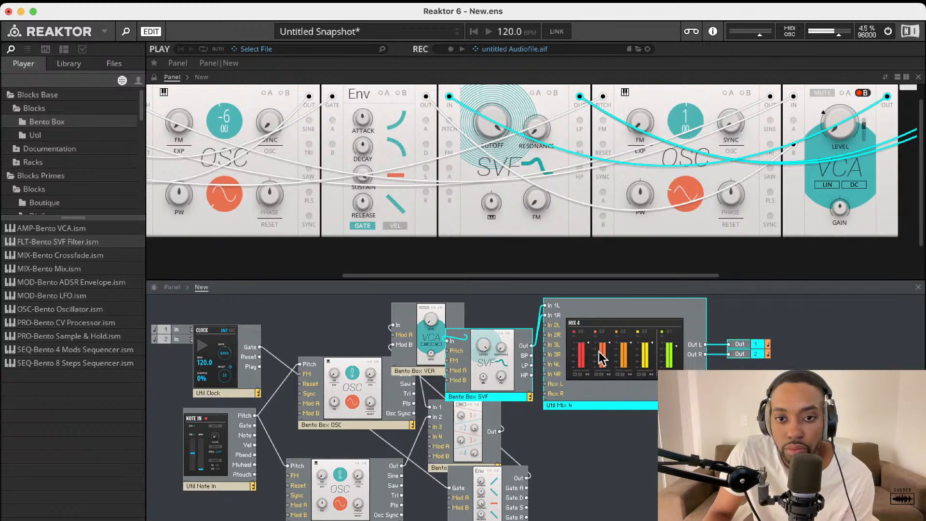
{"action": "left_click_drag", "start_coordinate": [598, 349], "coordinate": [669, 341]}
{"action": "left_click_drag", "start_coordinate": [436, 334], "coordinate": [478, 333]}
{"action": "left_click", "coordinate": [630, 447]}
{"action": "left_click_drag", "start_coordinate": [571, 379], "coordinate": [571, 364]}
Lower the SVF filter's Cutoff.
{"action": "left_click_drag", "start_coordinate": [492, 126], "coordinate": [494, 153]}
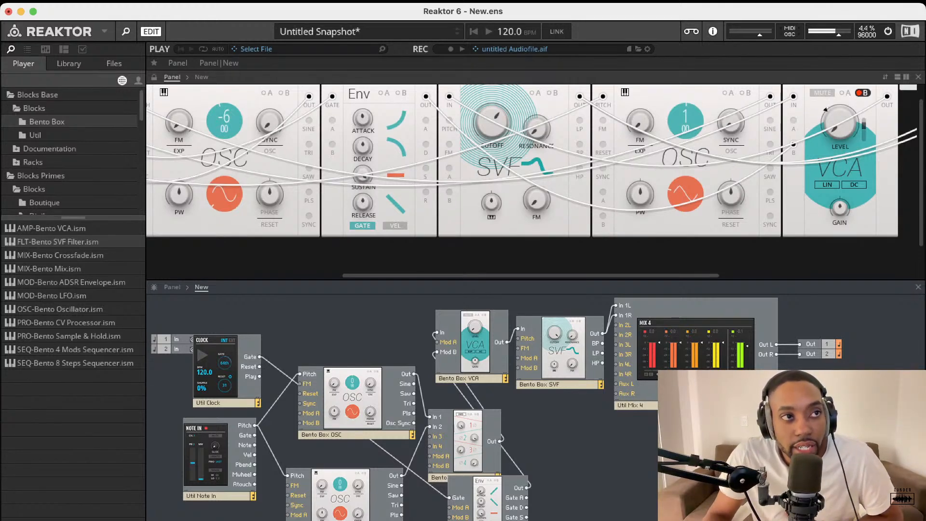
{"action": "scroll", "coordinate": [563, 165], "scroll_direction": "left", "scroll_amount": 1}
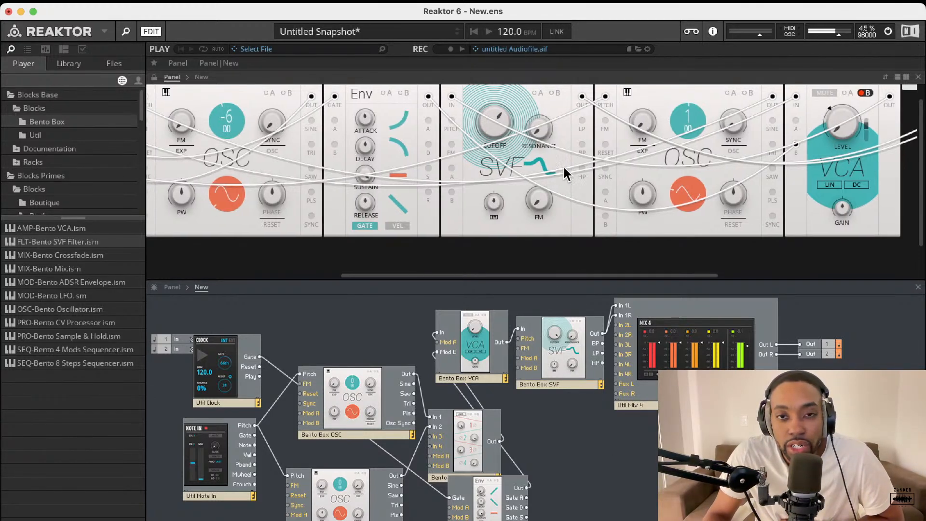
{"action": "left_click_drag", "start_coordinate": [543, 166], "coordinate": [544, 170]}
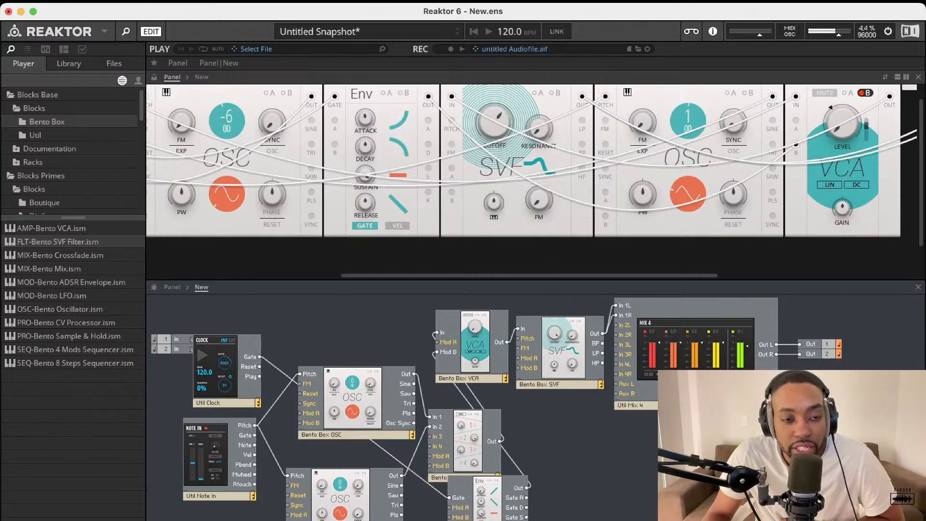
Browse the Util, Bento Box, Racks and Documentation folders of Blocks Base.
{"action": "left_click", "coordinate": [34, 135]}
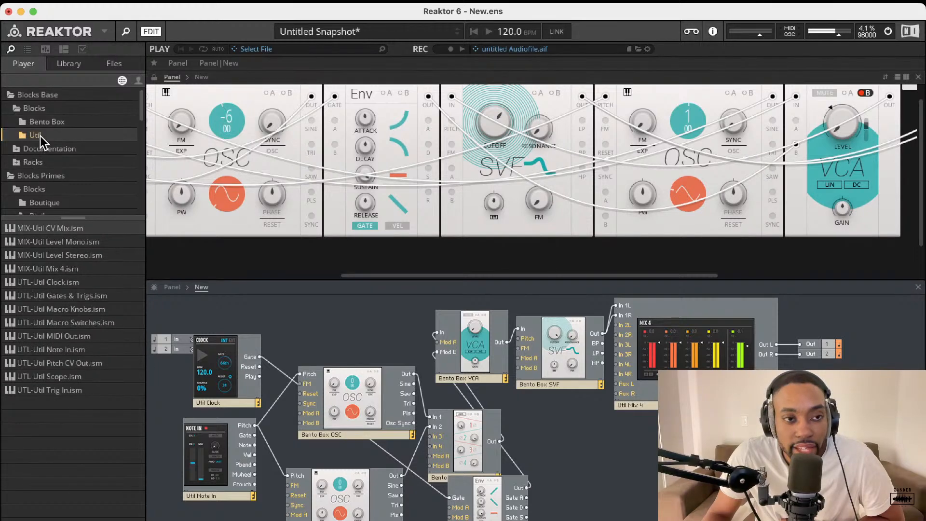
{"action": "left_click", "coordinate": [57, 126]}
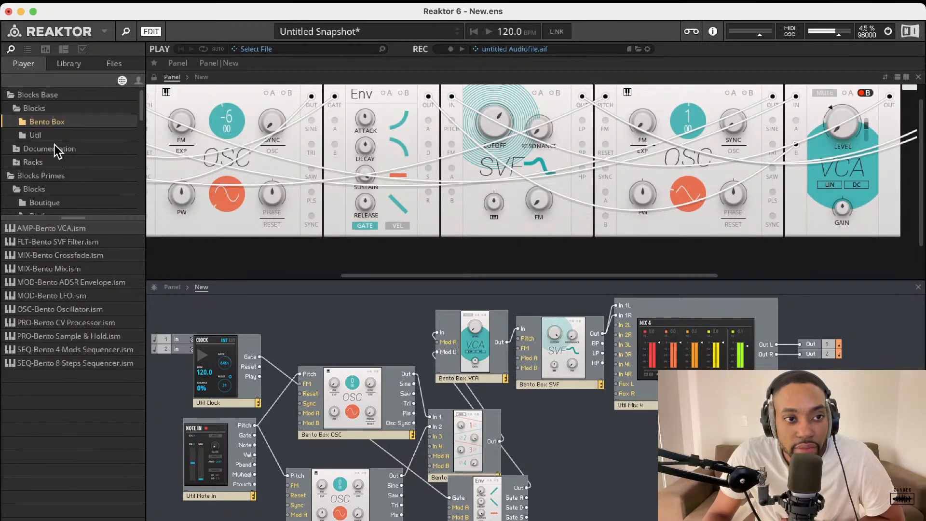
{"action": "left_click", "coordinate": [52, 136]}
{"action": "scroll", "coordinate": [53, 154], "scroll_direction": "down", "scroll_amount": 1}
{"action": "left_click", "coordinate": [10, 164]}
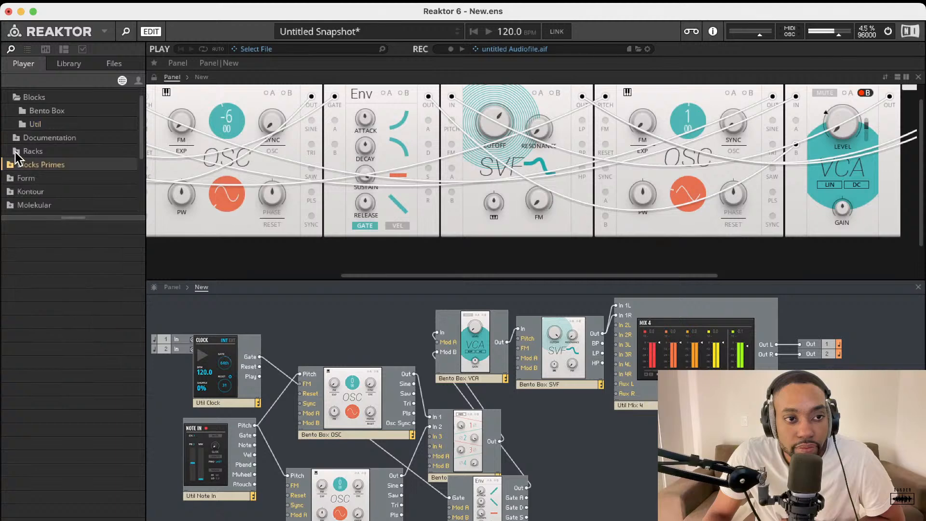
{"action": "left_click", "coordinate": [15, 151]}
{"action": "left_click", "coordinate": [22, 136]}
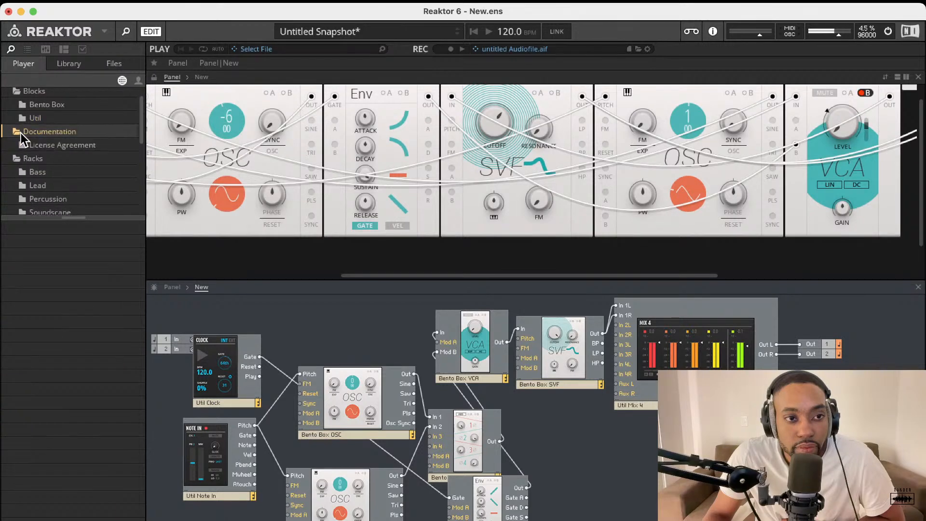
Add the PRO-Digilog Quantizer from the Digilog folder of Blocks Primes and place it above the first Bento Box OSC.
{"action": "scroll", "coordinate": [33, 154], "scroll_direction": "down", "scroll_amount": 3}
{"action": "scroll", "coordinate": [29, 156], "scroll_direction": "down", "scroll_amount": 2}
{"action": "left_click", "coordinate": [13, 137]}
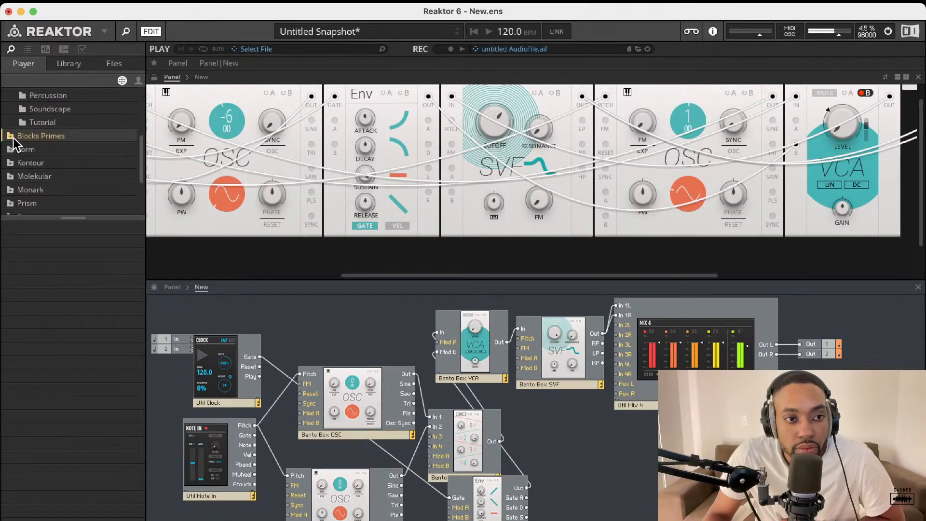
{"action": "left_click", "coordinate": [19, 159]}
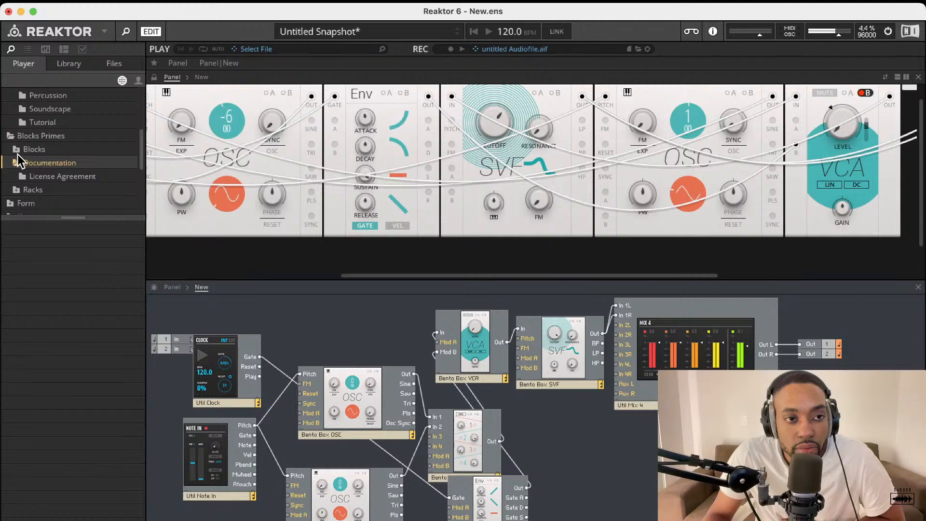
{"action": "left_click", "coordinate": [17, 149]}
{"action": "scroll", "coordinate": [21, 157], "scroll_direction": "down", "scroll_amount": 3}
{"action": "left_click", "coordinate": [40, 115]}
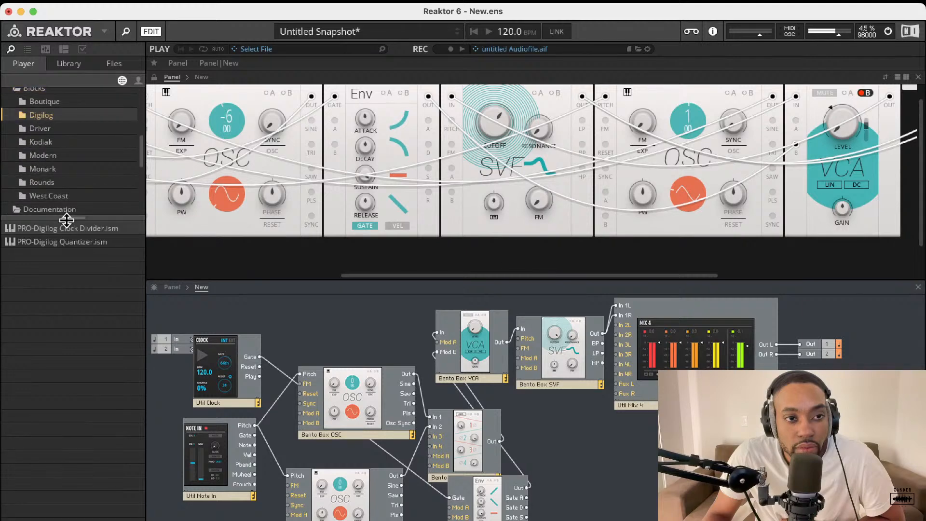
{"action": "double_click", "coordinate": [64, 239]}
{"action": "left_click_drag", "start_coordinate": [670, 468], "coordinate": [350, 328]}
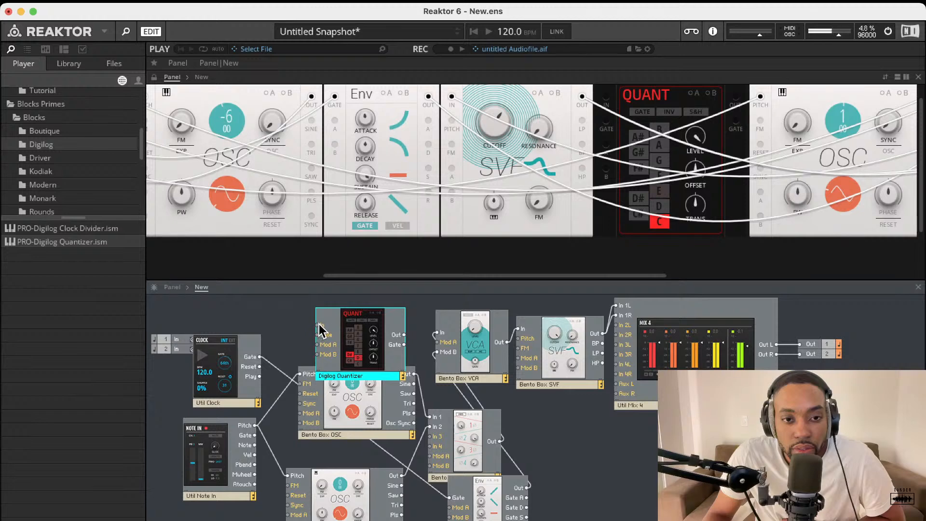
Try to route Note In's Pitch into the Quantizer and the Quantizer's output into the first oscillator's Pitch and Reset.
{"action": "left_click_drag", "start_coordinate": [293, 345], "coordinate": [256, 425]}
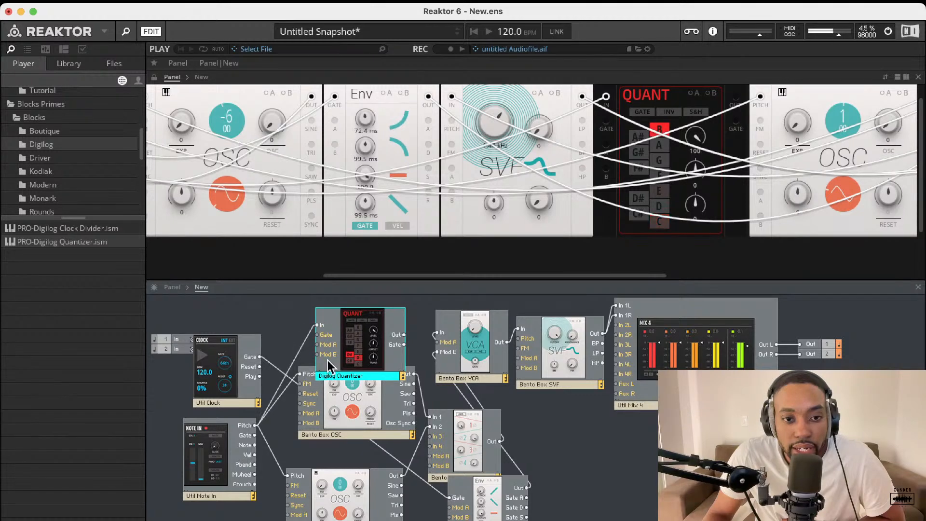
{"action": "left_click_drag", "start_coordinate": [356, 329], "coordinate": [204, 342]}
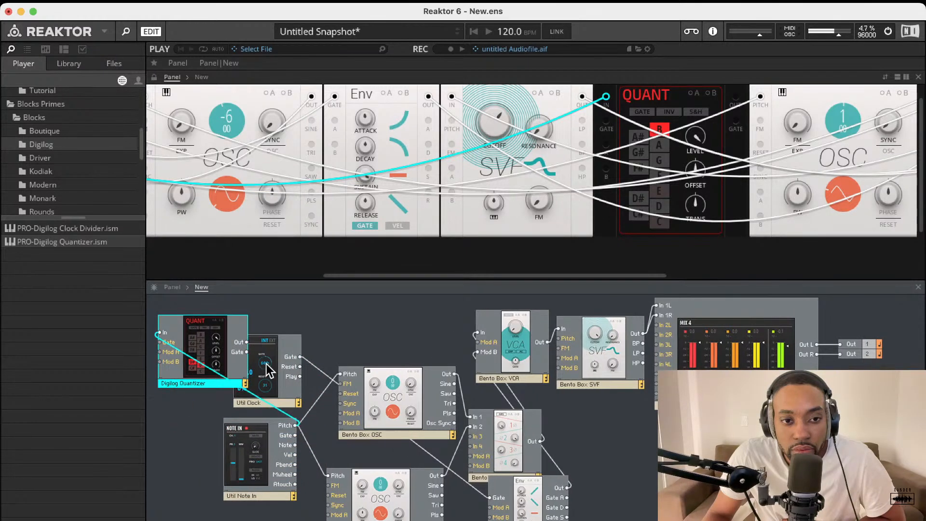
{"action": "left_click_drag", "start_coordinate": [293, 361], "coordinate": [275, 370]}
{"action": "left_click_drag", "start_coordinate": [354, 377], "coordinate": [354, 377]}
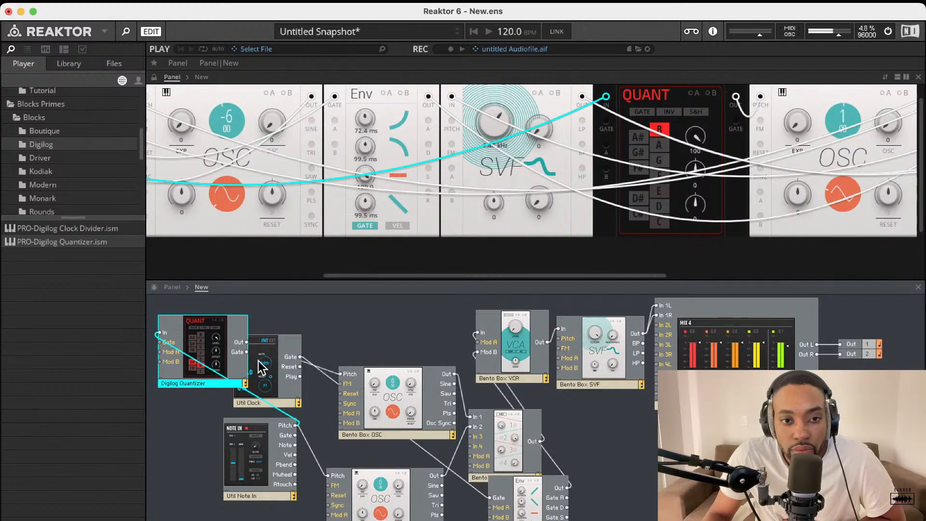
{"action": "left_click_drag", "start_coordinate": [247, 342], "coordinate": [344, 381]}
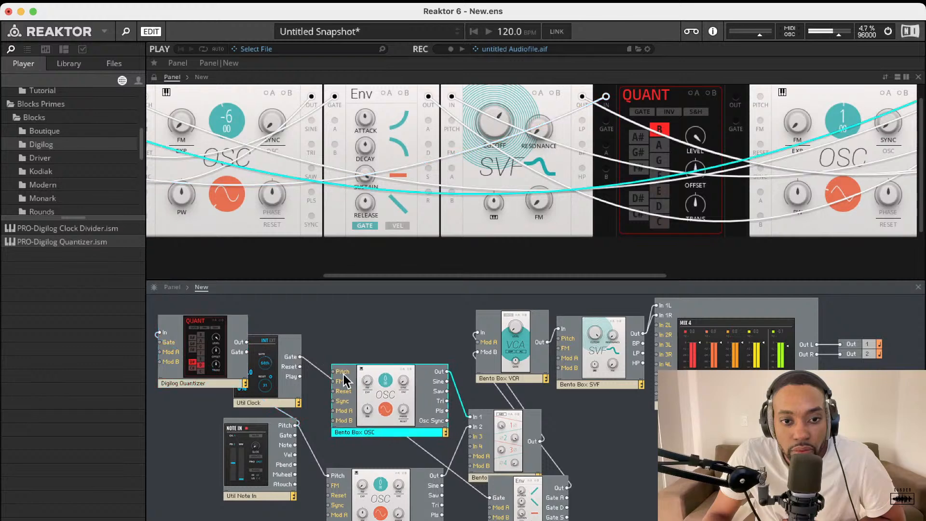
{"action": "left_click_drag", "start_coordinate": [249, 343], "coordinate": [343, 395]}
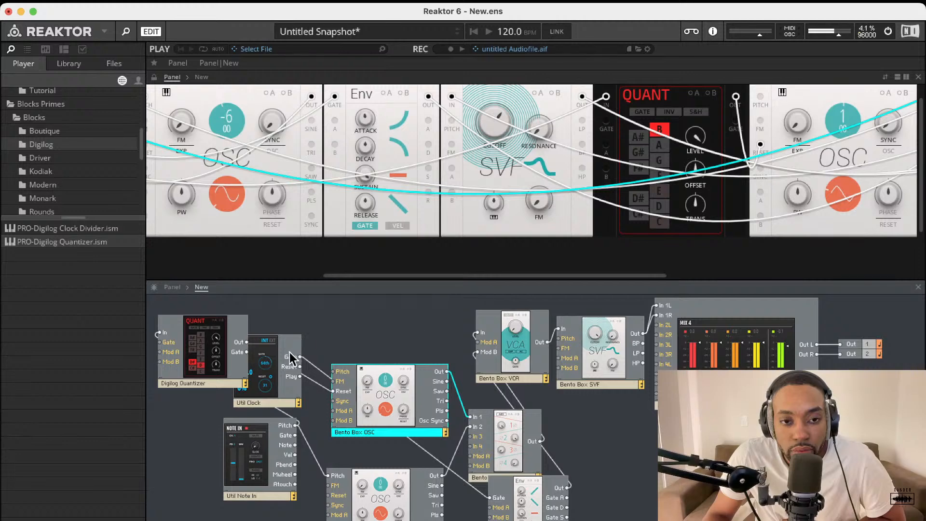
Move the Quantizer beside Bento Box Mix and delete its wires to the first oscillator and from Note In's Pitch.
{"action": "left_click_drag", "start_coordinate": [229, 338], "coordinate": [383, 307]}
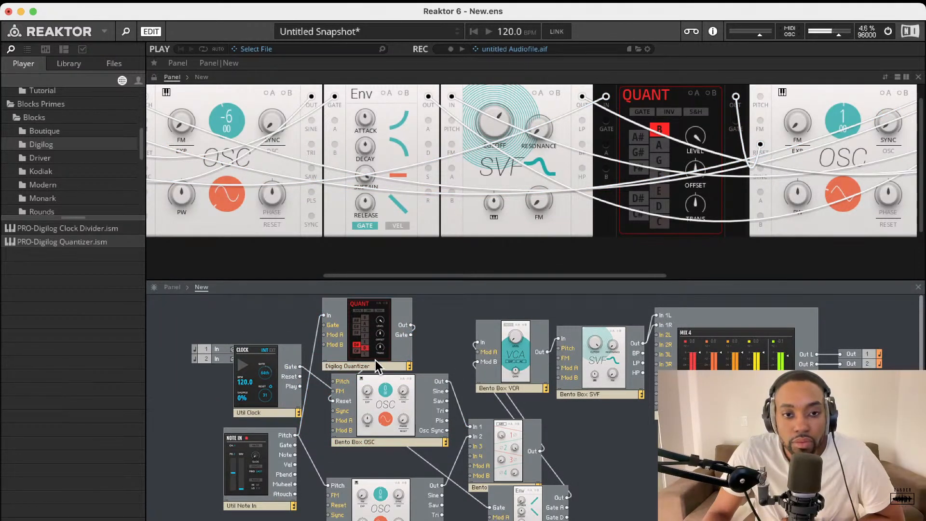
{"action": "left_click_drag", "start_coordinate": [375, 360], "coordinate": [359, 340]}
{"action": "left_click", "coordinate": [409, 354]}
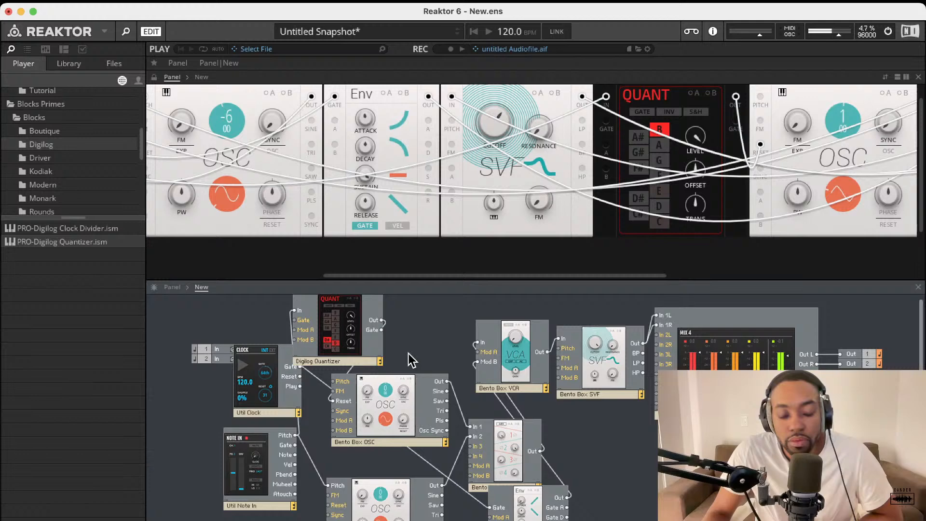
{"action": "left_click", "coordinate": [350, 370]}
{"action": "key", "text": "Delete"}
{"action": "left_click_drag", "start_coordinate": [352, 322], "coordinate": [651, 454]}
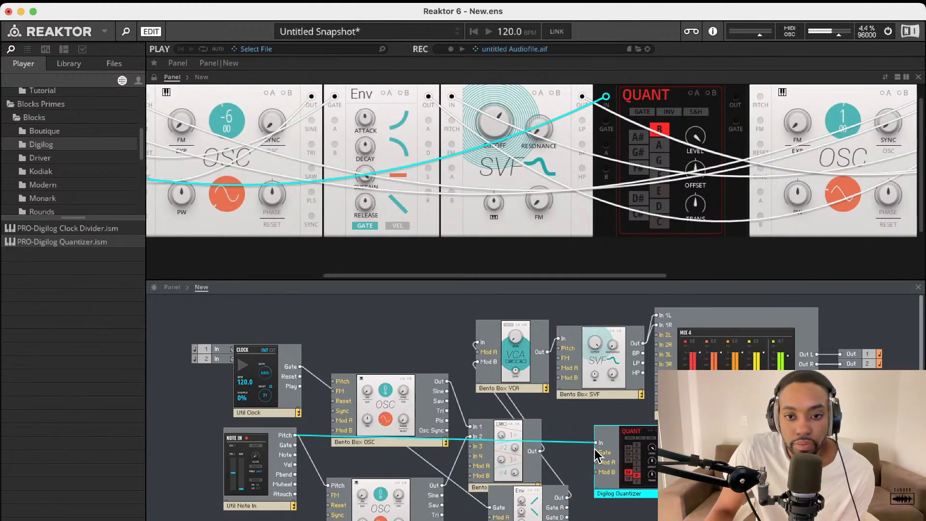
{"action": "left_click", "coordinate": [574, 452]}
{"action": "left_click", "coordinate": [555, 440]}
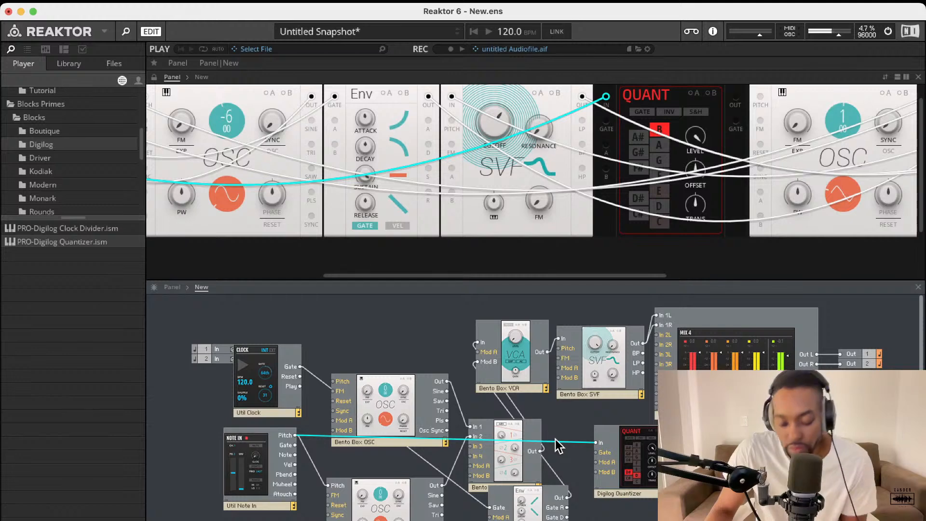
{"action": "key", "text": "Delete"}
Wire Bento Box Mix's Out through the Quantizer into the VCA's Mod A and adjust the VCA's modulation A amount.
{"action": "mouse_move", "coordinate": [599, 442]}
{"action": "left_mouse_down"}
{"action": "mouse_move", "coordinate": [541, 451]}
{"action": "mouse_move", "coordinate": [597, 429]}
{"action": "left_mouse_up"}
{"action": "left_click_drag", "start_coordinate": [652, 438], "coordinate": [477, 352]}
{"action": "scroll", "coordinate": [604, 258], "scroll_direction": "right", "scroll_amount": 5}
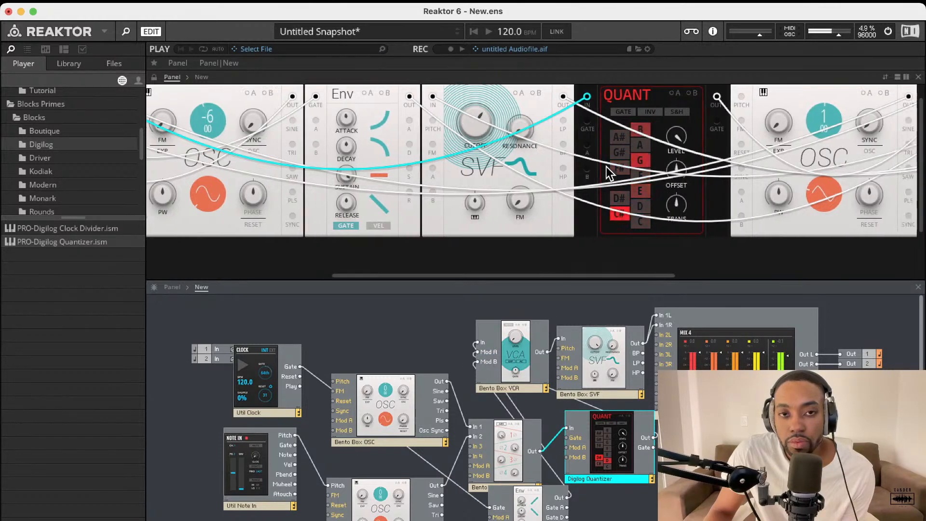
{"action": "scroll", "coordinate": [602, 161], "scroll_direction": "right", "scroll_amount": 8}
{"action": "left_click", "coordinate": [504, 94]}
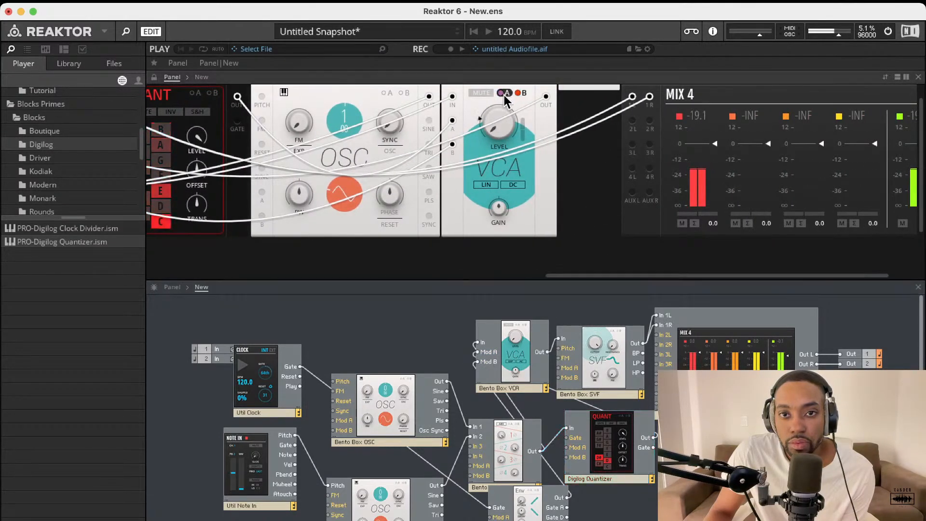
{"action": "left_click_drag", "start_coordinate": [525, 125], "coordinate": [526, 87]}
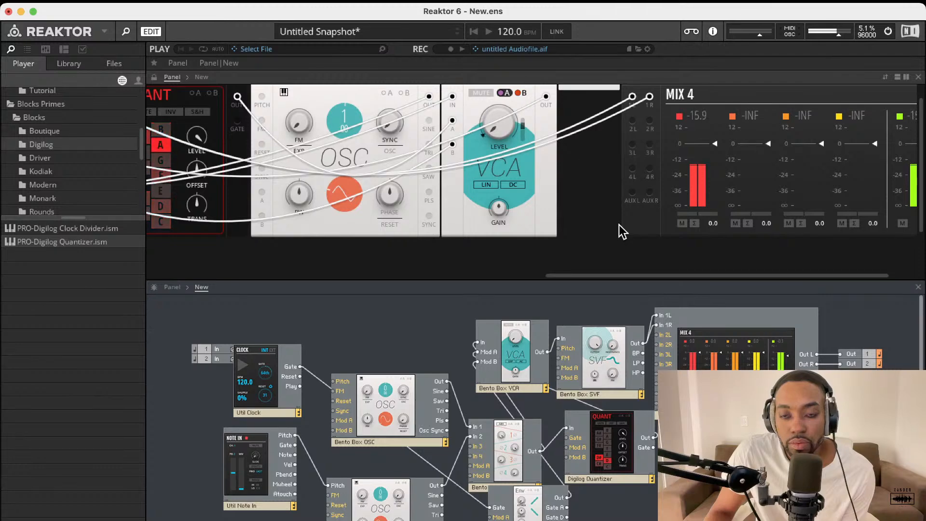
Set the Quantizer's Level to 52.7 and try out its S&H and INV options.
{"action": "scroll", "coordinate": [554, 173], "scroll_direction": "left", "scroll_amount": 10}
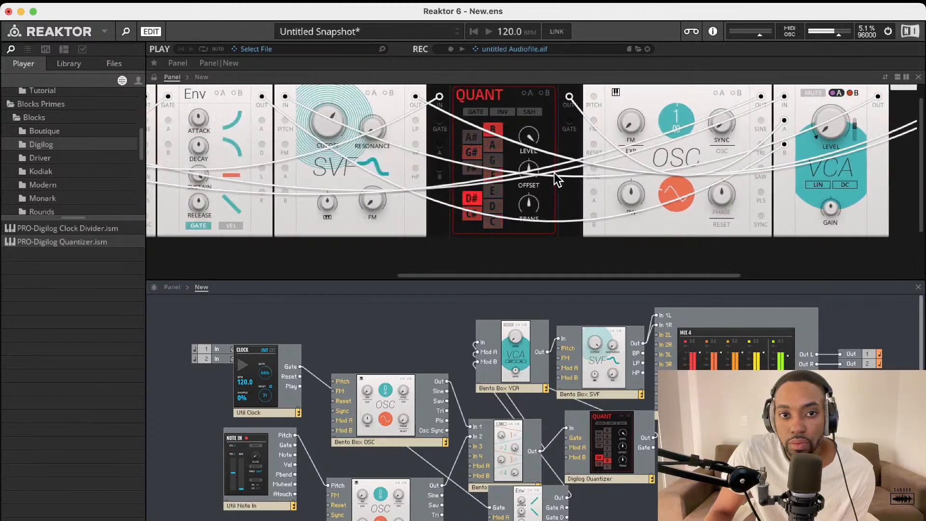
{"action": "scroll", "coordinate": [558, 174], "scroll_direction": "right", "scroll_amount": 3}
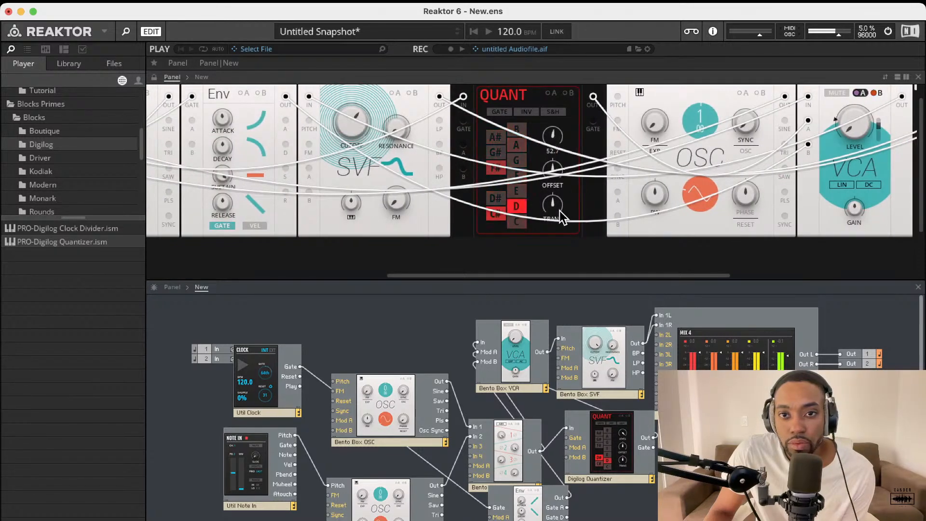
{"action": "left_click", "coordinate": [554, 112]}
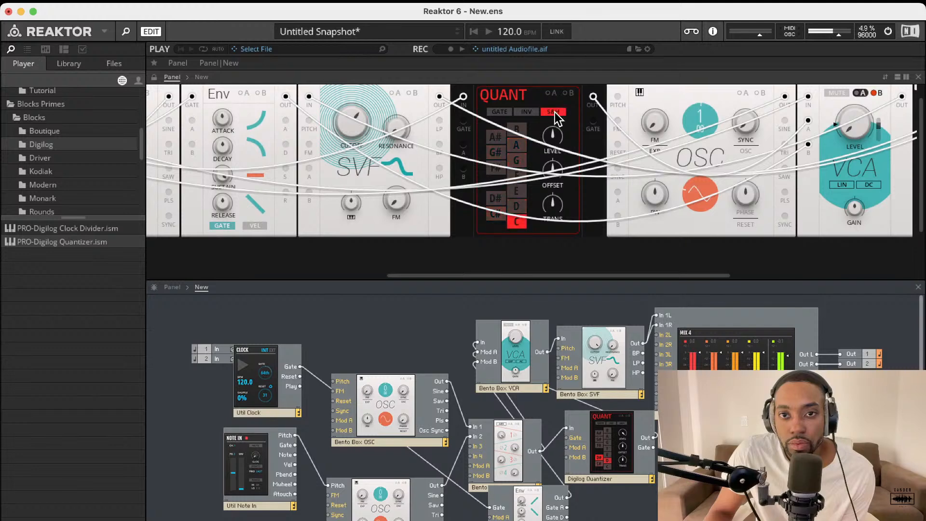
{"action": "left_click", "coordinate": [527, 114]}
{"action": "left_click", "coordinate": [553, 112]}
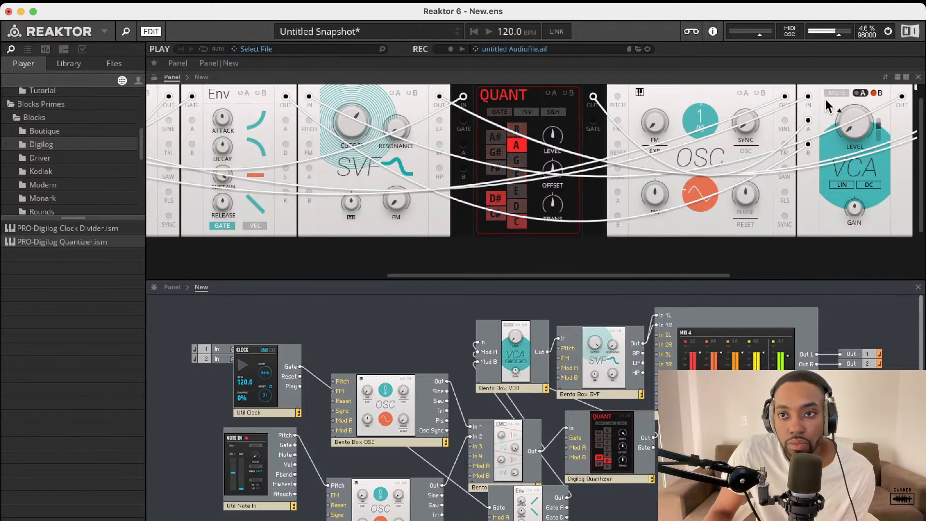
Shift the Quantizer slightly lower in the structure and compare the VCA's modulation A and B assignments.
{"action": "left_click", "coordinate": [872, 93]}
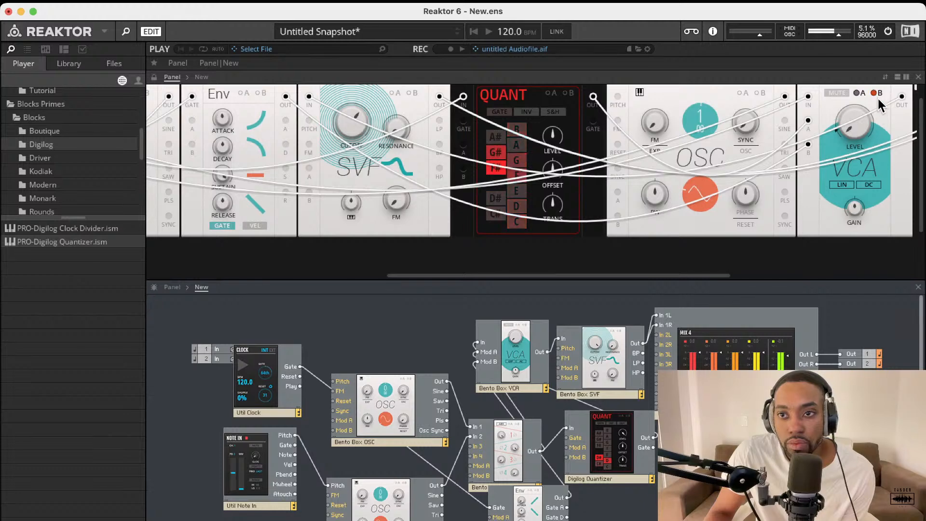
{"action": "left_click", "coordinate": [859, 94]}
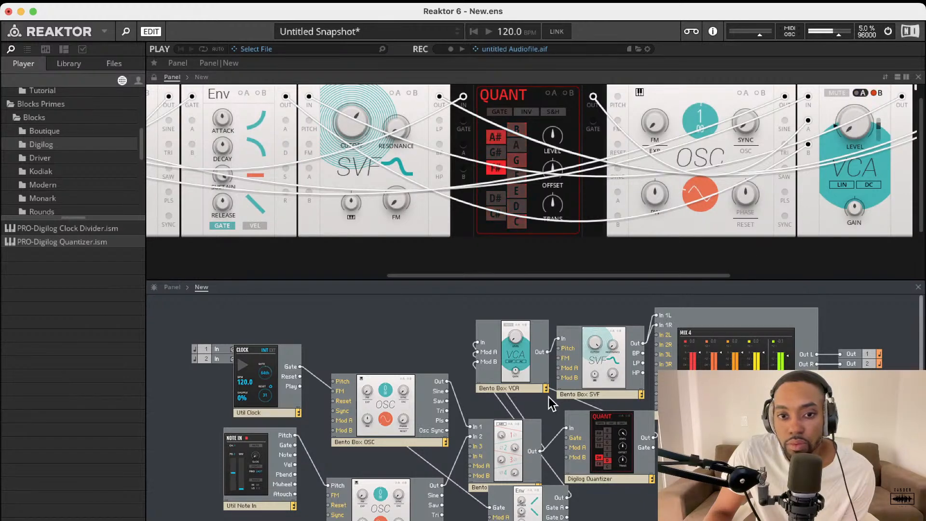
{"action": "left_click_drag", "start_coordinate": [575, 444], "coordinate": [577, 458]}
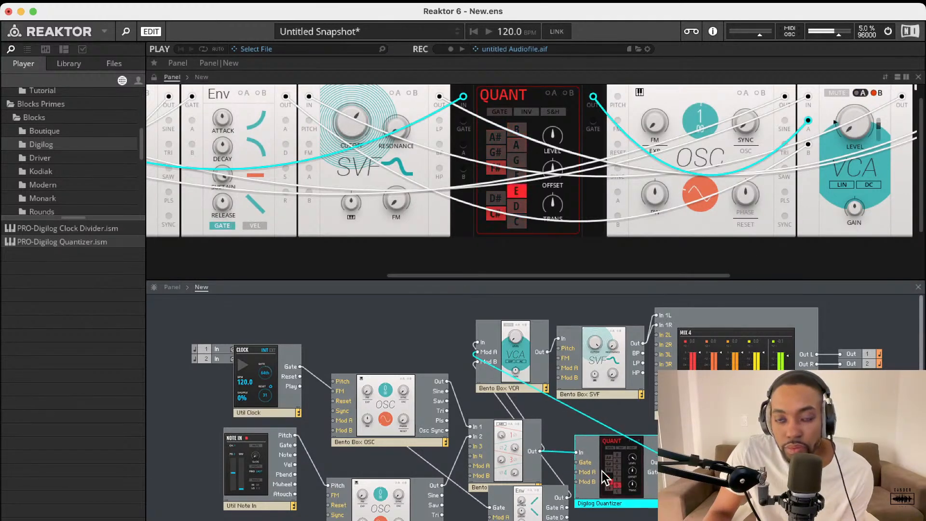
{"action": "left_click", "coordinate": [873, 93]}
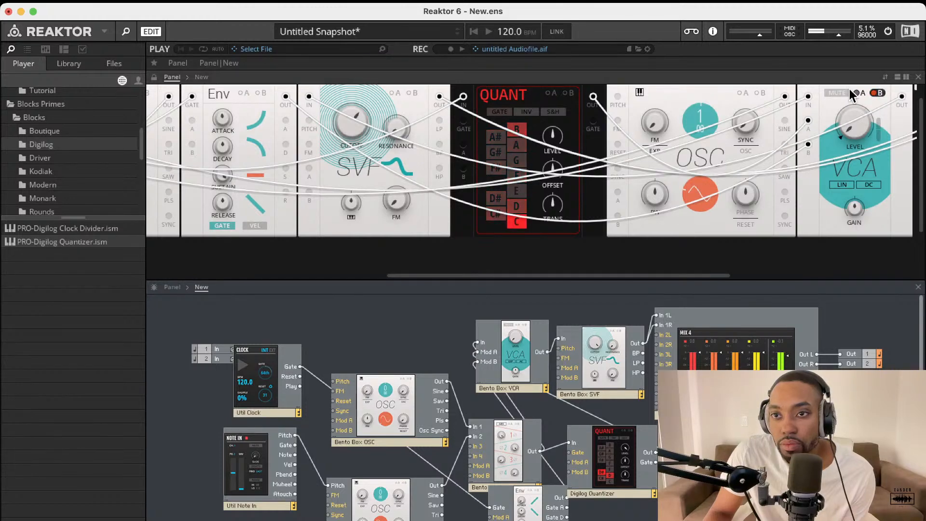
{"action": "left_click", "coordinate": [861, 94]}
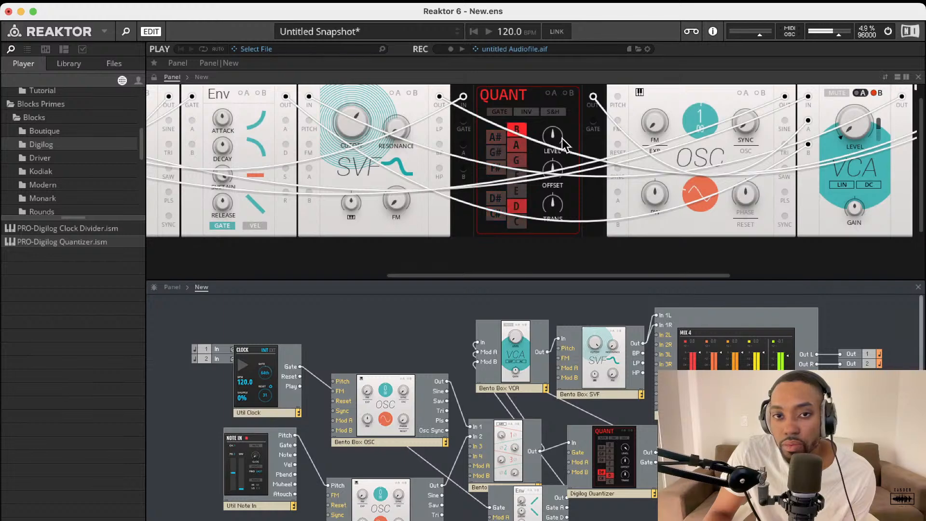
With S&H and INV enabled, raise the Quantizer's Level and set its Offset to 58.5.
{"action": "left_click", "coordinate": [550, 114]}
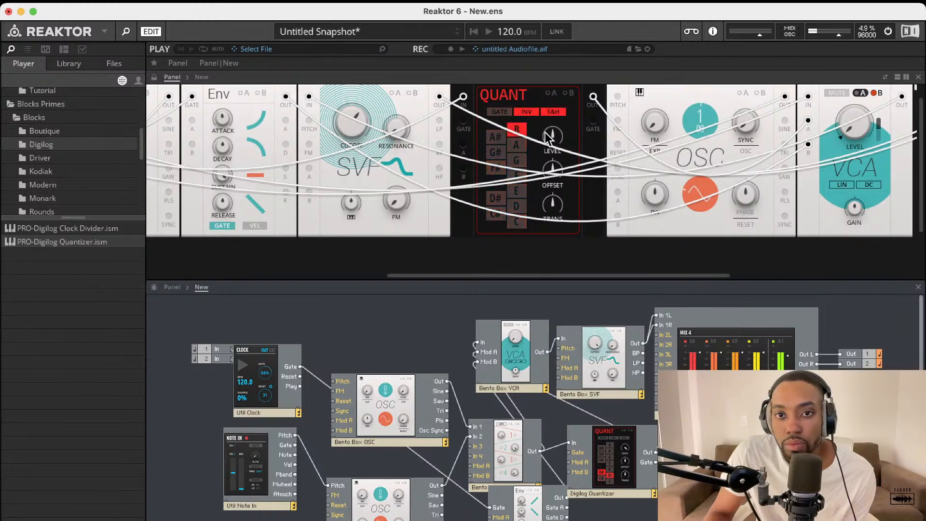
{"action": "left_click_drag", "start_coordinate": [549, 136], "coordinate": [556, 96]}
{"action": "left_click_drag", "start_coordinate": [559, 162], "coordinate": [526, 112]}
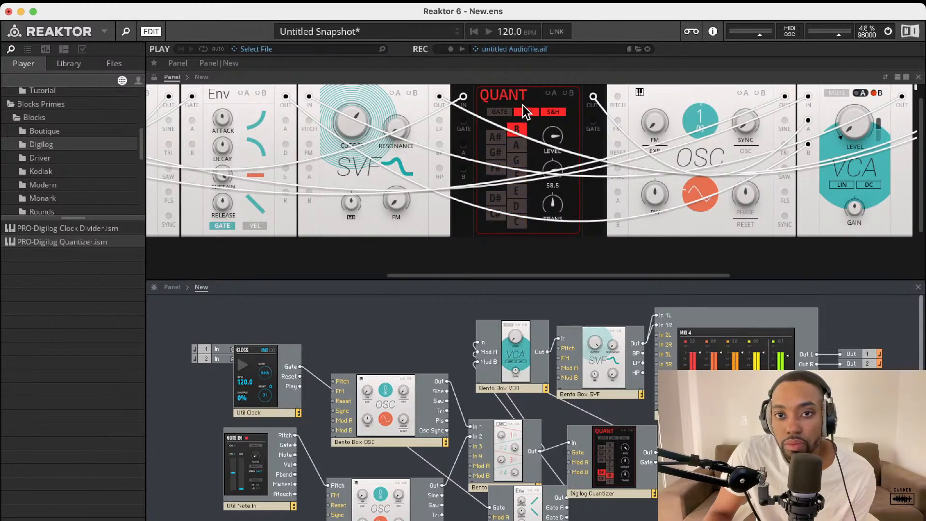
Turn off the Quantizer's S&H, lower its Trans and keep INV enabled.
{"action": "left_click", "coordinate": [526, 113]}
{"action": "left_click", "coordinate": [553, 114]}
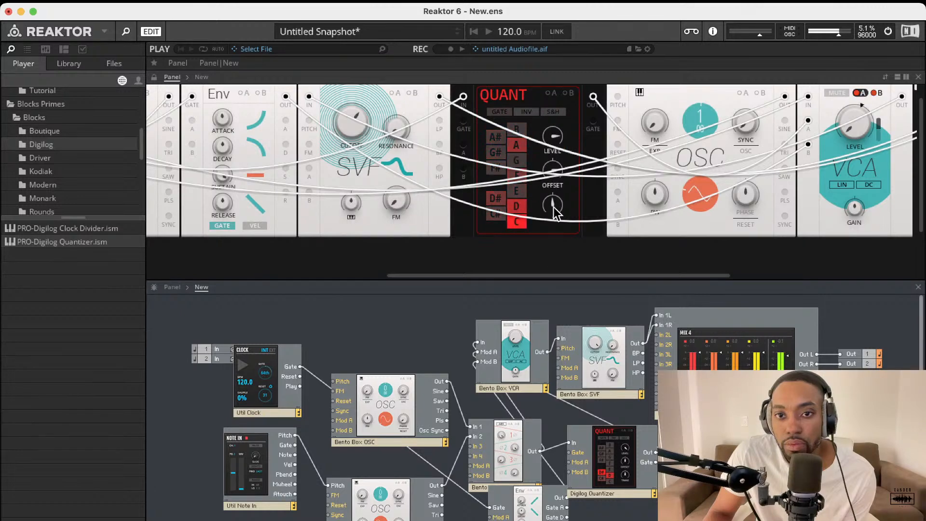
{"action": "left_click_drag", "start_coordinate": [554, 207], "coordinate": [552, 237]}
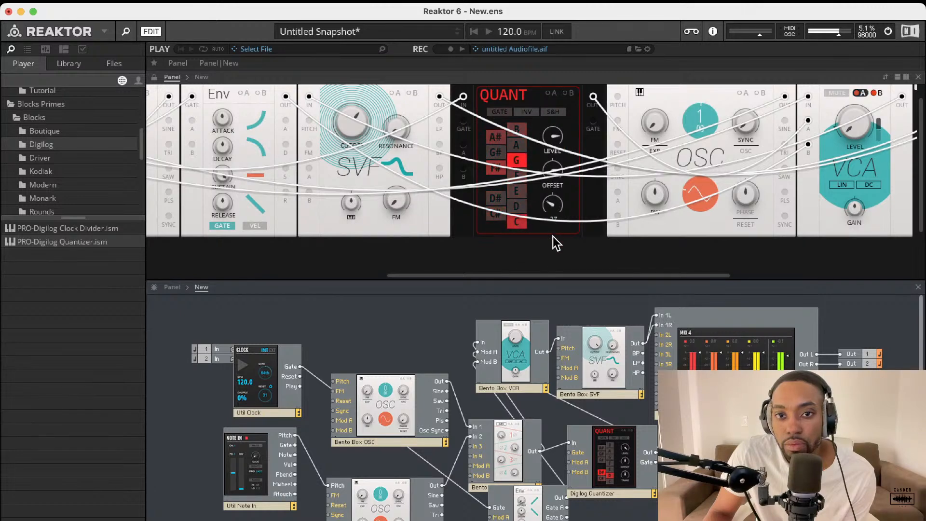
{"action": "left_click", "coordinate": [530, 113]}
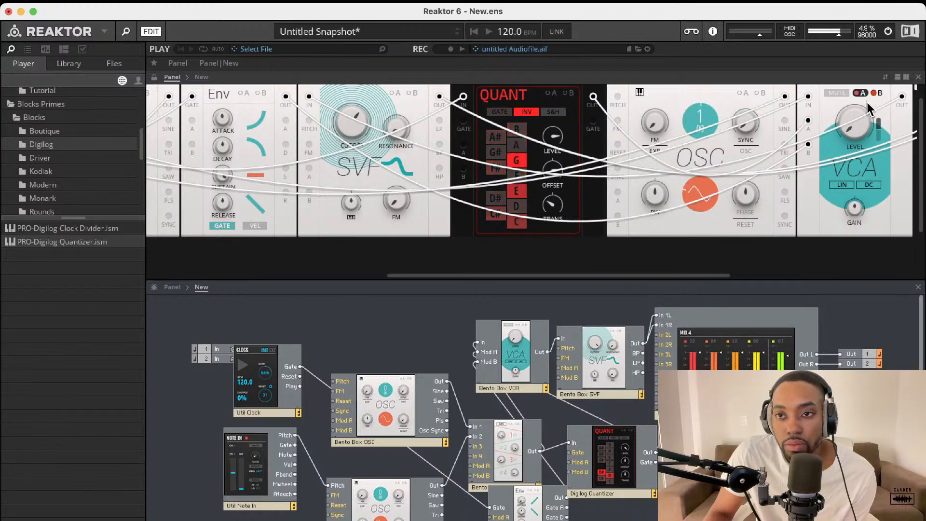
Set Util Clock's BPM to 100.0 and tune the first Bento Box OSC to -14.
{"action": "scroll", "coordinate": [578, 144], "scroll_direction": "left", "scroll_amount": 10}
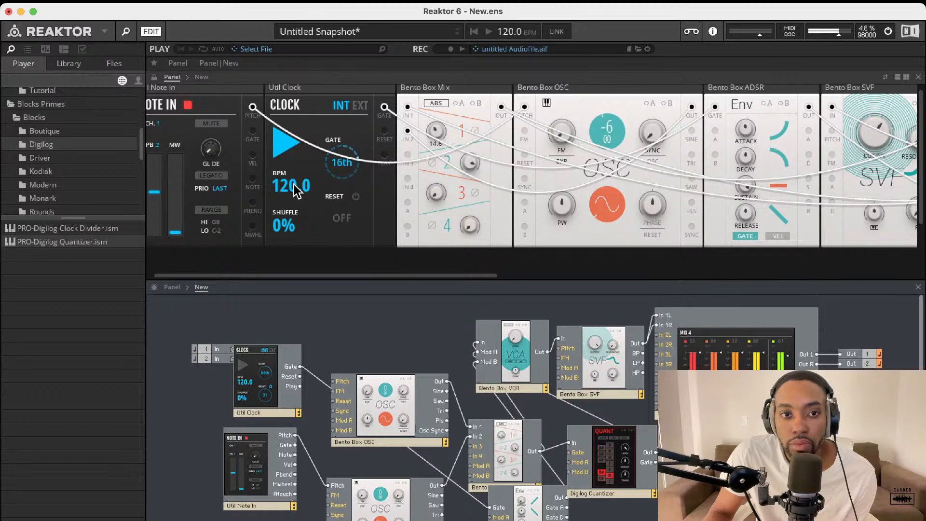
{"action": "left_click_drag", "start_coordinate": [291, 185], "coordinate": [320, 231]}
{"action": "scroll", "coordinate": [348, 175], "scroll_direction": "right", "scroll_amount": 12}
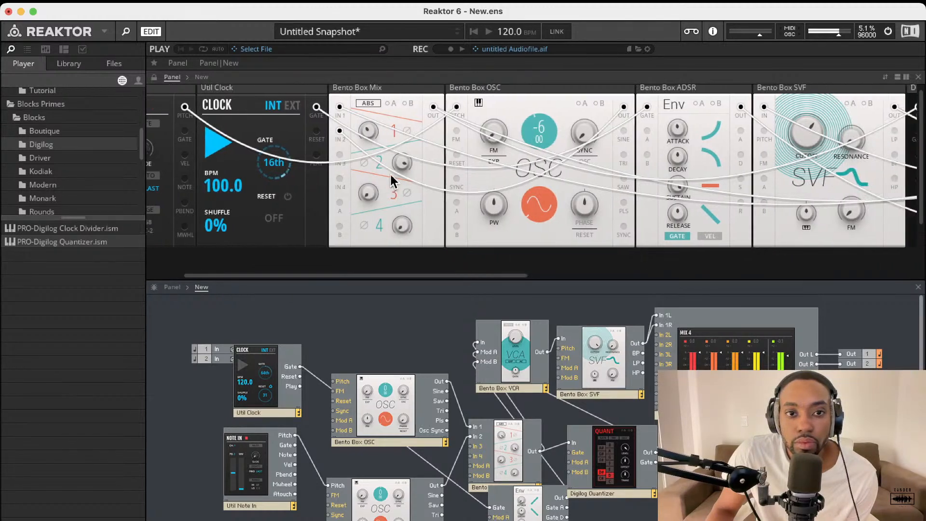
{"action": "left_click_drag", "start_coordinate": [340, 131], "coordinate": [337, 211]}
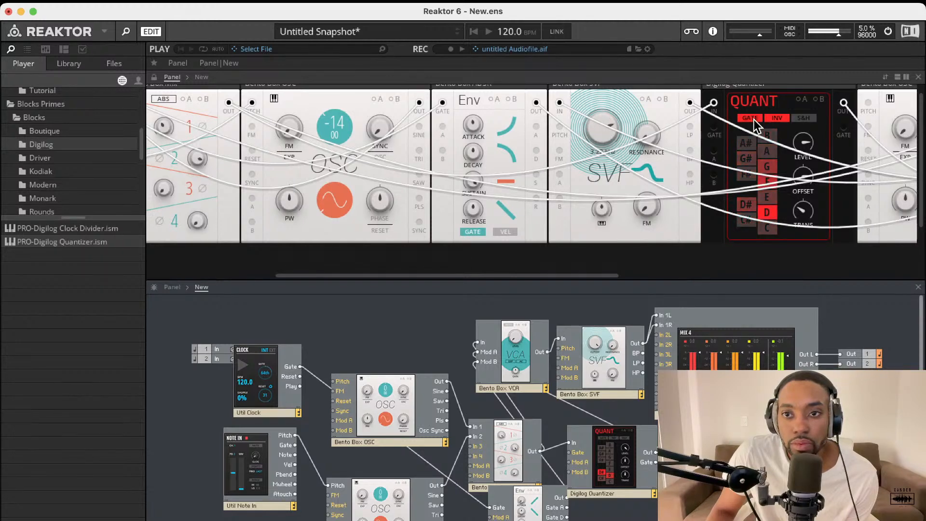
Lower the Quantizer's Level to 14.
{"action": "scroll", "coordinate": [723, 149], "scroll_direction": "right", "scroll_amount": 4}
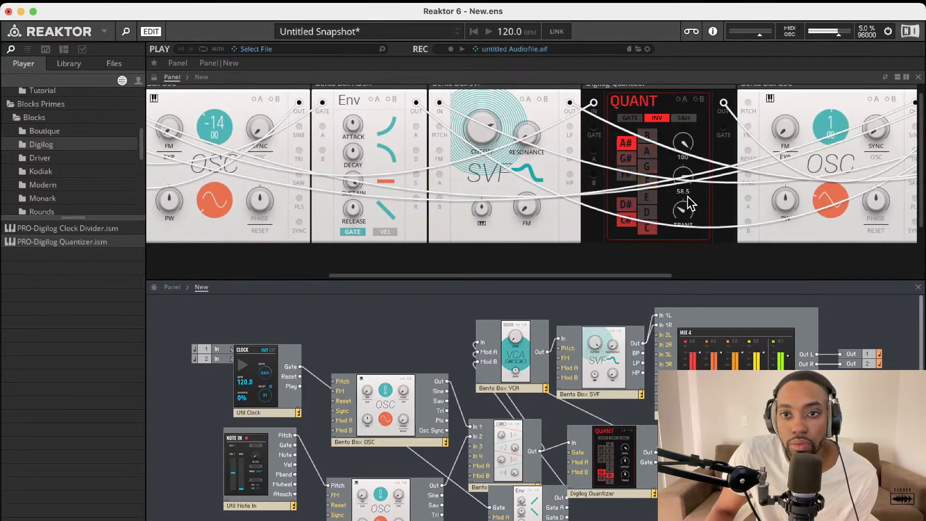
{"action": "left_click_drag", "start_coordinate": [687, 169], "coordinate": [687, 310]}
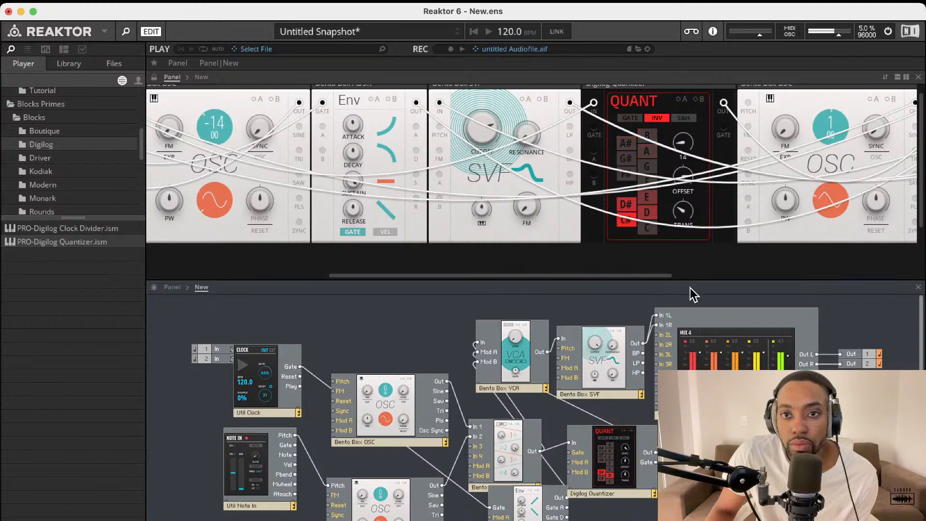
Tune the Bento Box OSC next to the VCA to 15 and show the VCA's B modulation settings.
{"action": "scroll", "coordinate": [771, 159], "scroll_direction": "right", "scroll_amount": 7}
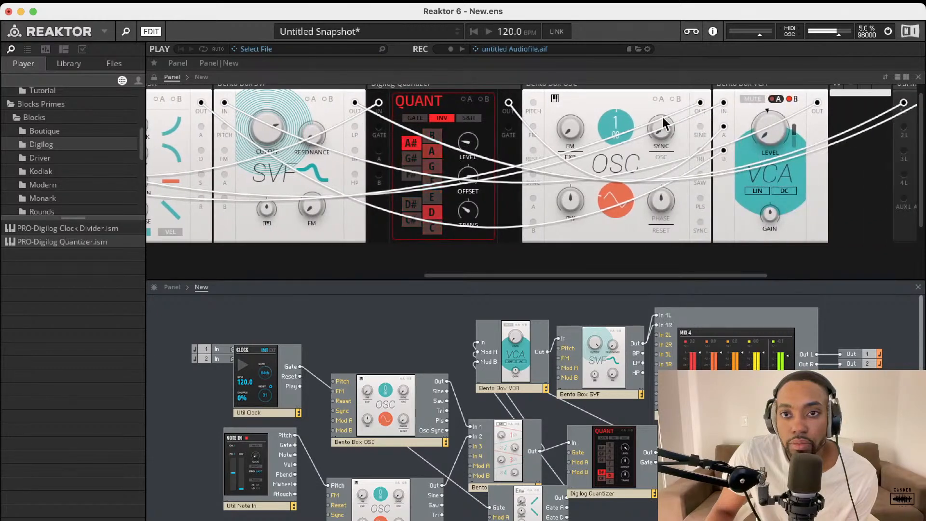
{"action": "scroll", "coordinate": [619, 125], "scroll_direction": "down", "scroll_amount": 1}
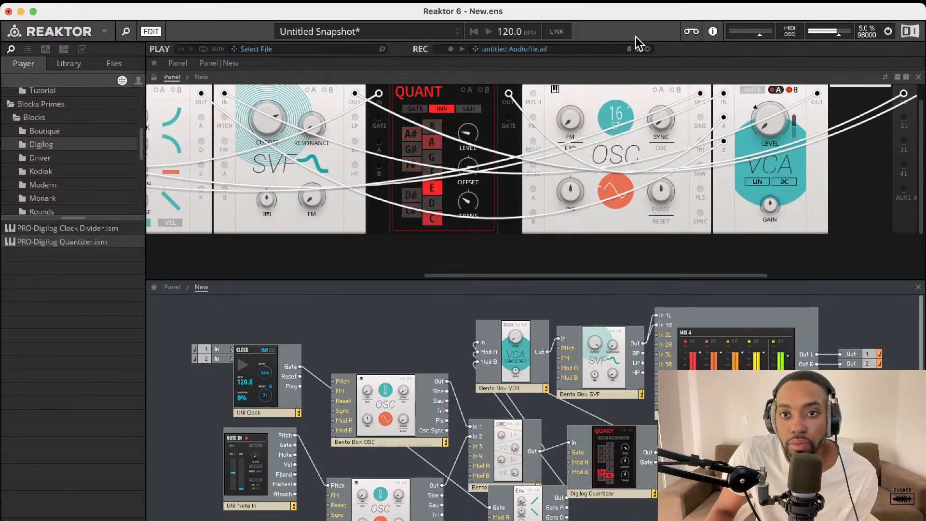
{"action": "scroll", "coordinate": [713, 96], "scroll_direction": "up", "scroll_amount": 2}
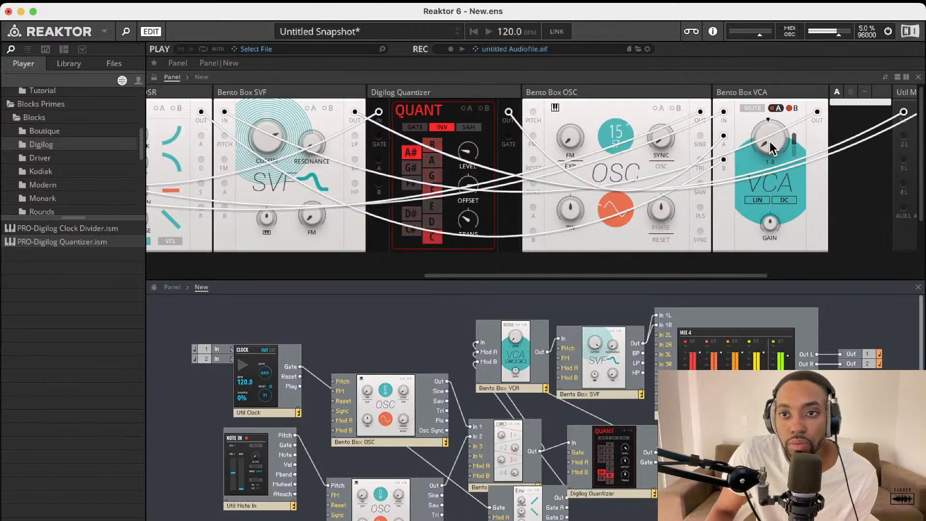
{"action": "left_click", "coordinate": [792, 108]}
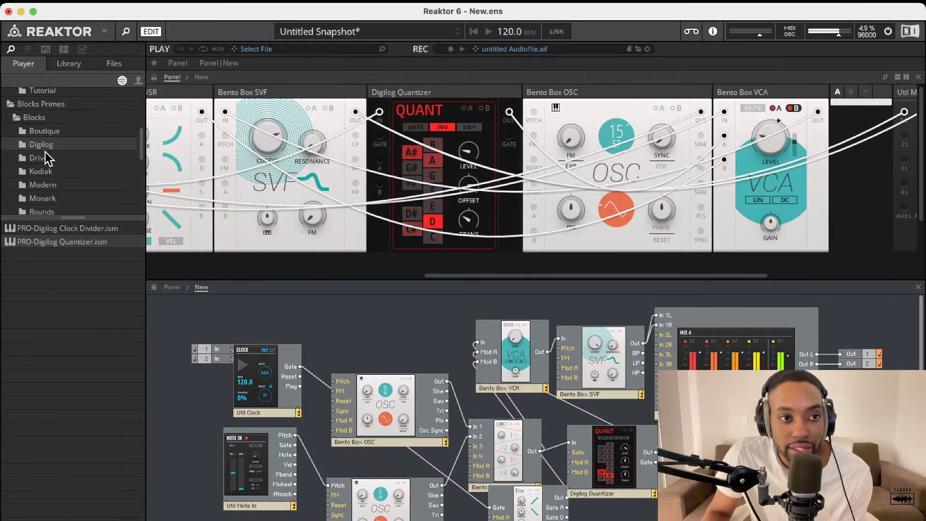
Look through the Util and Bento Box modules in the Blocks Base library and collapse the Blocks Base folder.
{"action": "scroll", "coordinate": [47, 148], "scroll_direction": "up", "scroll_amount": 4}
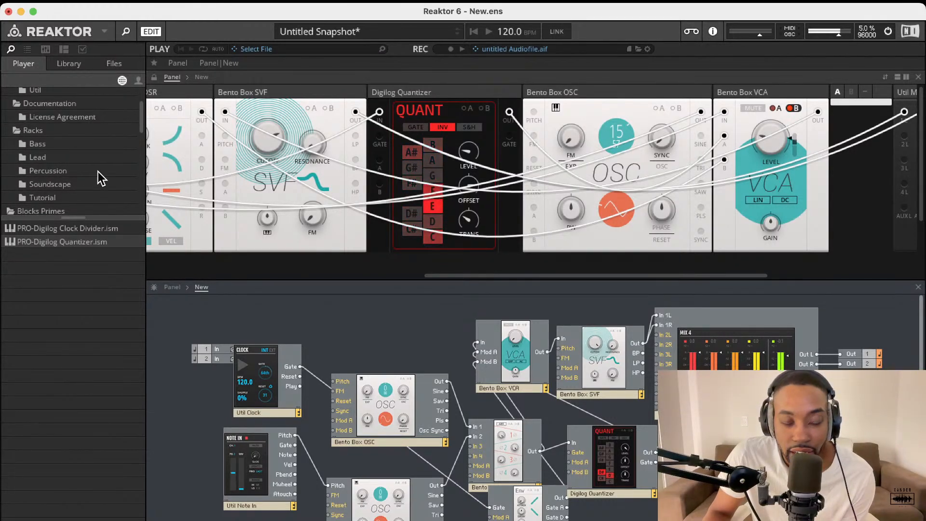
{"action": "scroll", "coordinate": [56, 142], "scroll_direction": "up", "scroll_amount": 2}
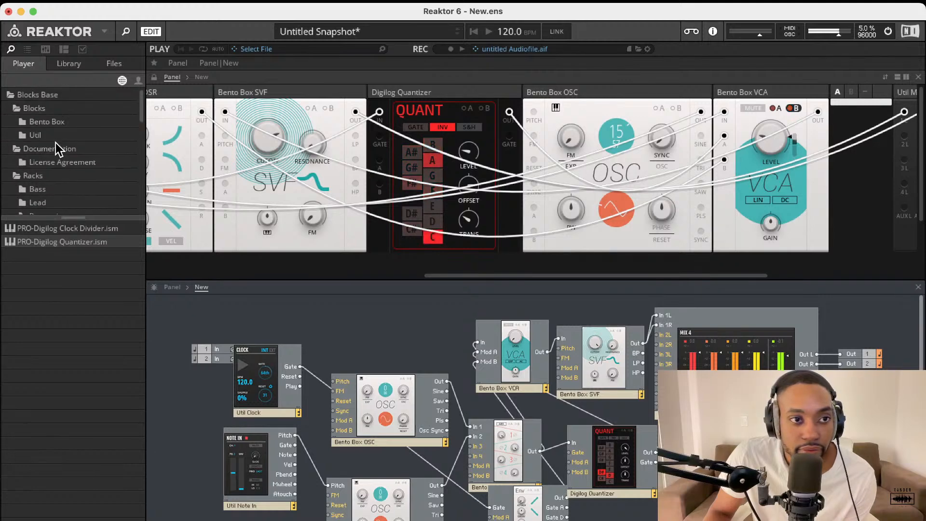
{"action": "left_click", "coordinate": [40, 123]}
{"action": "left_click", "coordinate": [48, 136]}
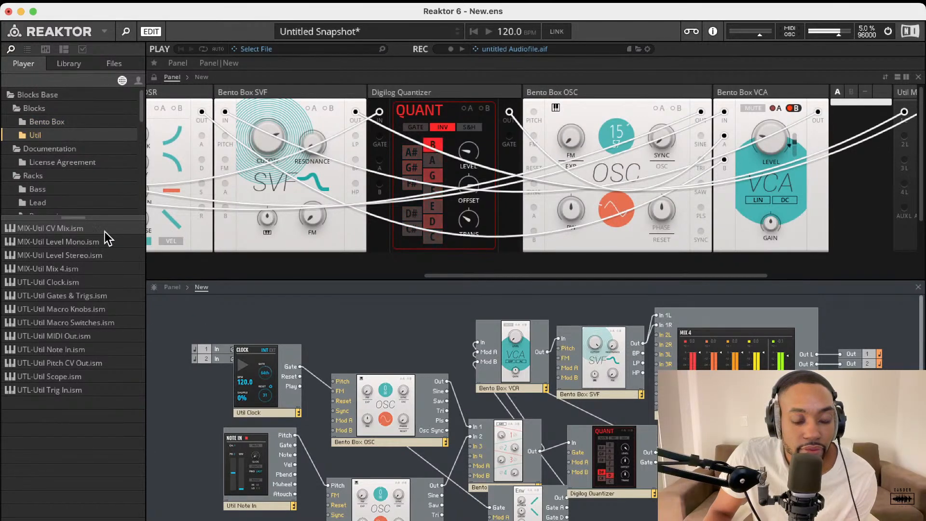
{"action": "left_click", "coordinate": [53, 126]}
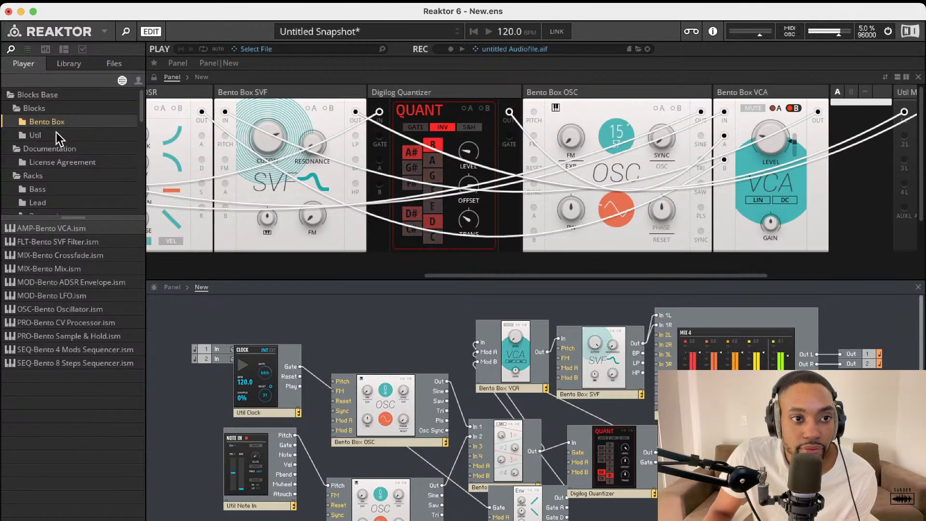
{"action": "left_click", "coordinate": [15, 96]}
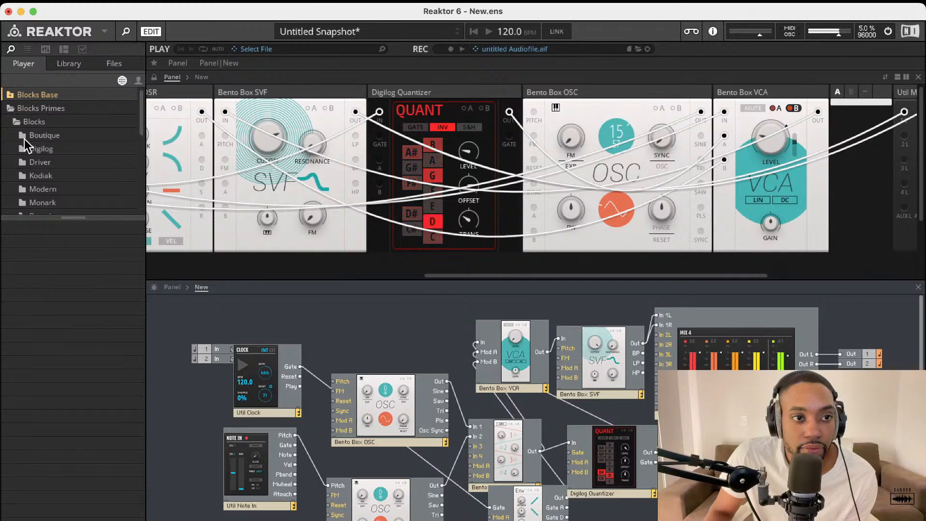
Find the Rounds Reverb among the Blocks Primes modules and add it to the structure near the main outputs.
{"action": "left_click", "coordinate": [38, 136]}
{"action": "left_click", "coordinate": [34, 163]}
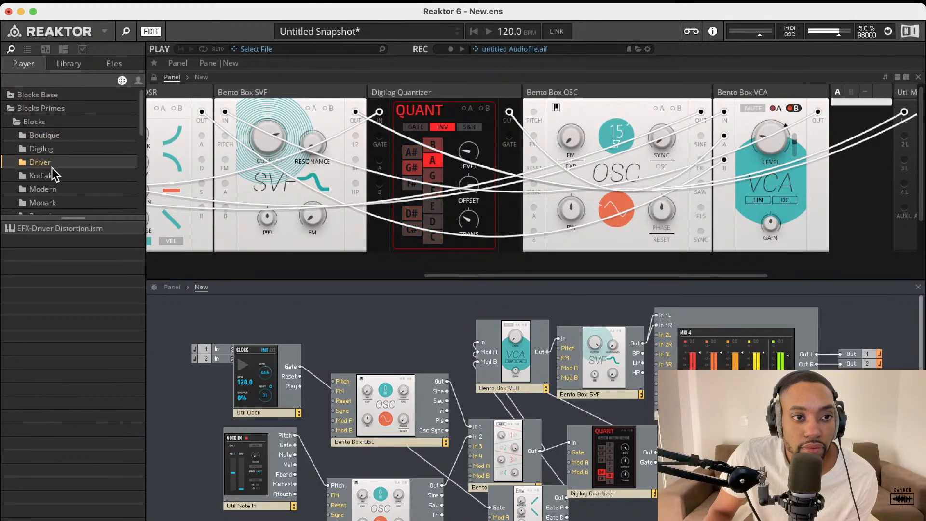
{"action": "scroll", "coordinate": [47, 158], "scroll_direction": "down", "scroll_amount": 5}
{"action": "scroll", "coordinate": [49, 158], "scroll_direction": "up", "scroll_amount": 4}
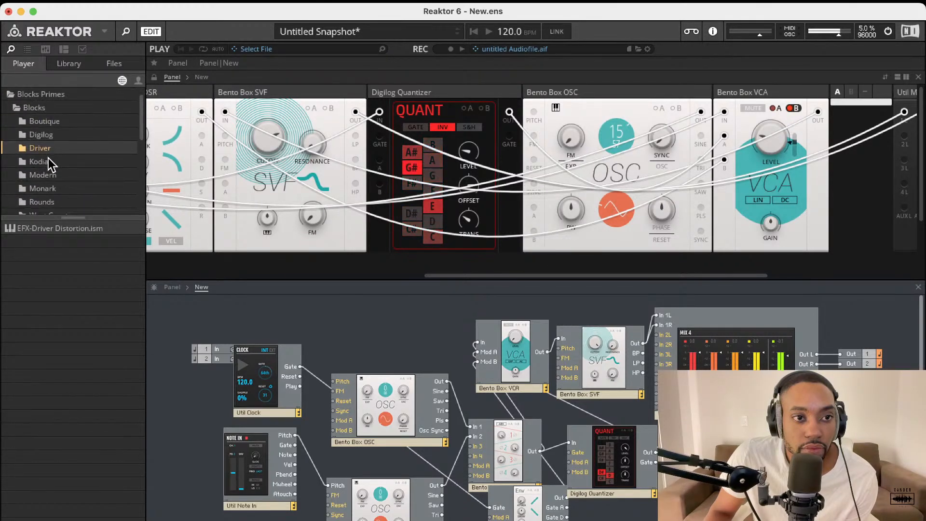
{"action": "scroll", "coordinate": [48, 164], "scroll_direction": "down", "scroll_amount": 1}
{"action": "left_click", "coordinate": [45, 188]}
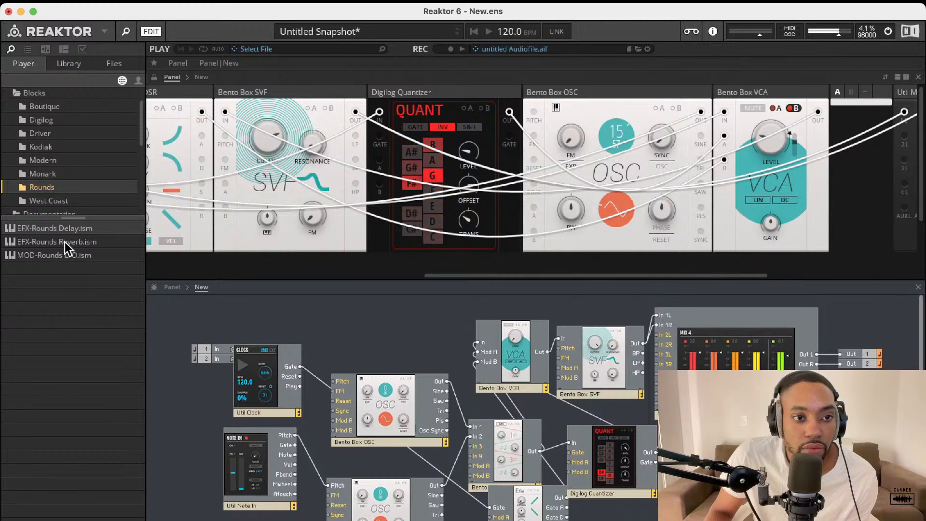
{"action": "left_click_drag", "start_coordinate": [65, 242], "coordinate": [821, 373]}
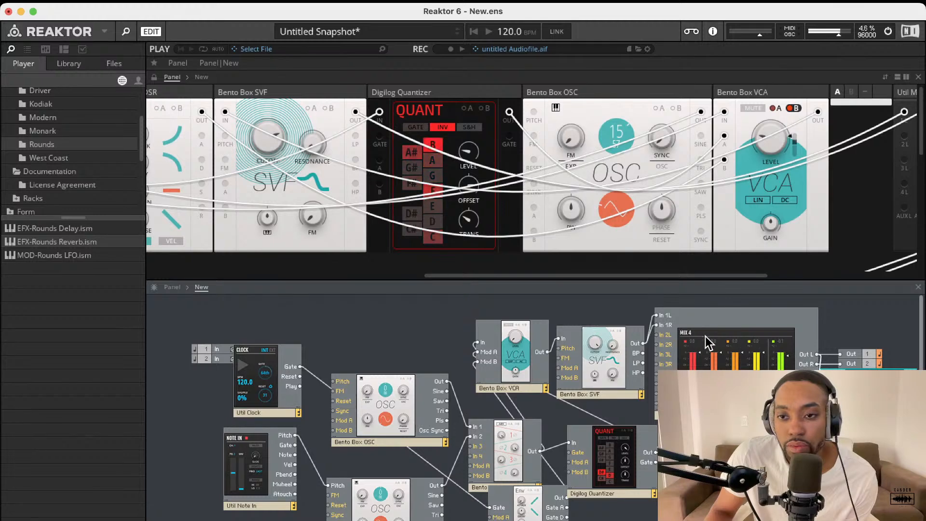
Make room around Util Mix 4 and wire the Rounds Reverb between the mixer's stereo outputs and the main outputs.
{"action": "left_click_drag", "start_coordinate": [806, 363], "coordinate": [661, 341]}
{"action": "left_click_drag", "start_coordinate": [868, 400], "coordinate": [765, 401]}
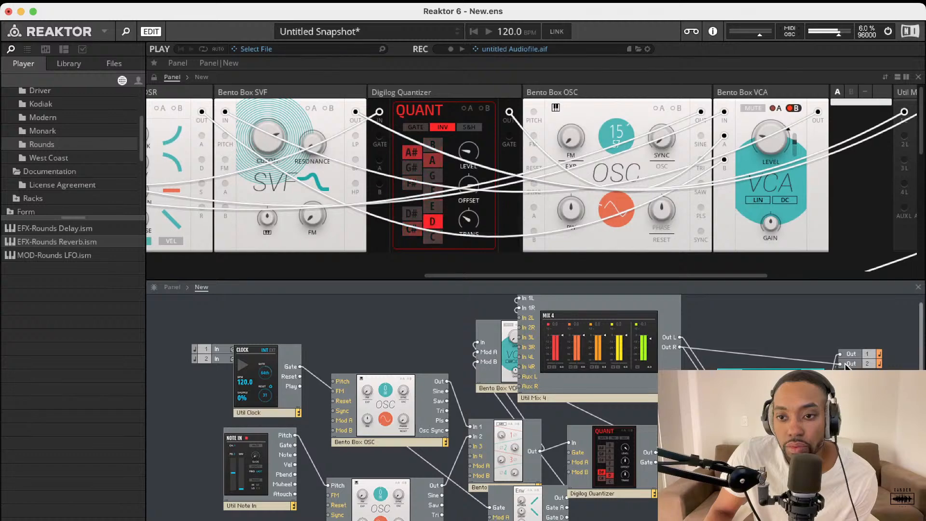
Set the Rounds Reverb's Size to 100 and Feedback to 17.1, and raise its Mix.
{"action": "scroll", "coordinate": [651, 213], "scroll_direction": "right", "scroll_amount": 6}
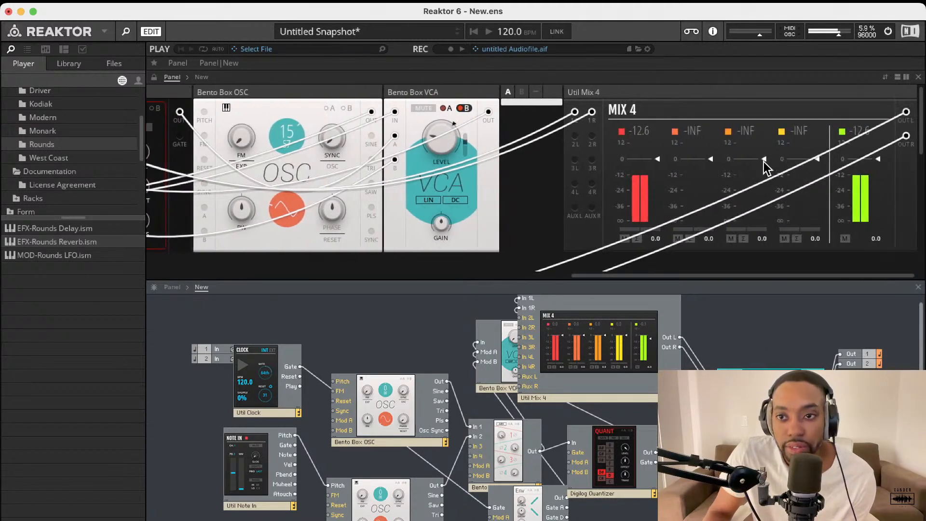
{"action": "scroll", "coordinate": [680, 164], "scroll_direction": "left", "scroll_amount": 3}
{"action": "scroll", "coordinate": [672, 159], "scroll_direction": "left", "scroll_amount": 6}
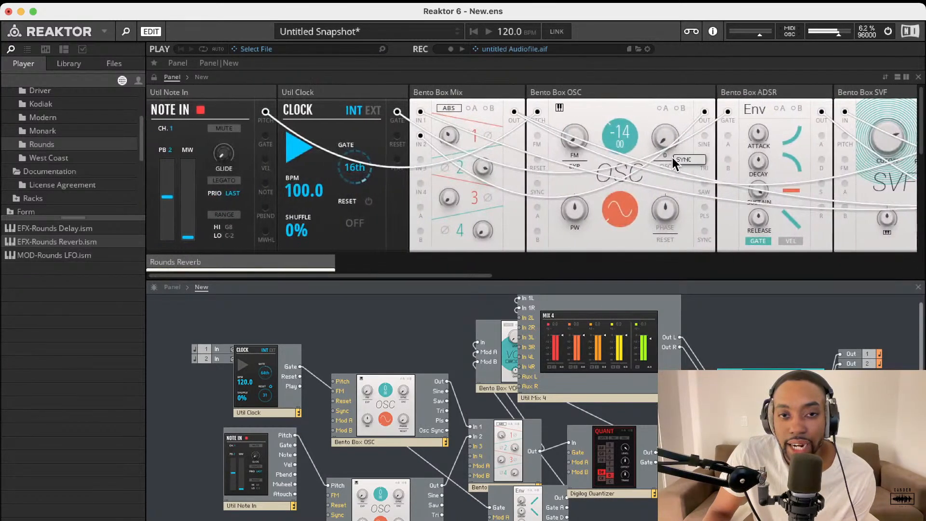
{"action": "scroll", "coordinate": [622, 163], "scroll_direction": "down", "scroll_amount": 5}
{"action": "scroll", "coordinate": [483, 178], "scroll_direction": "up", "scroll_amount": 5}
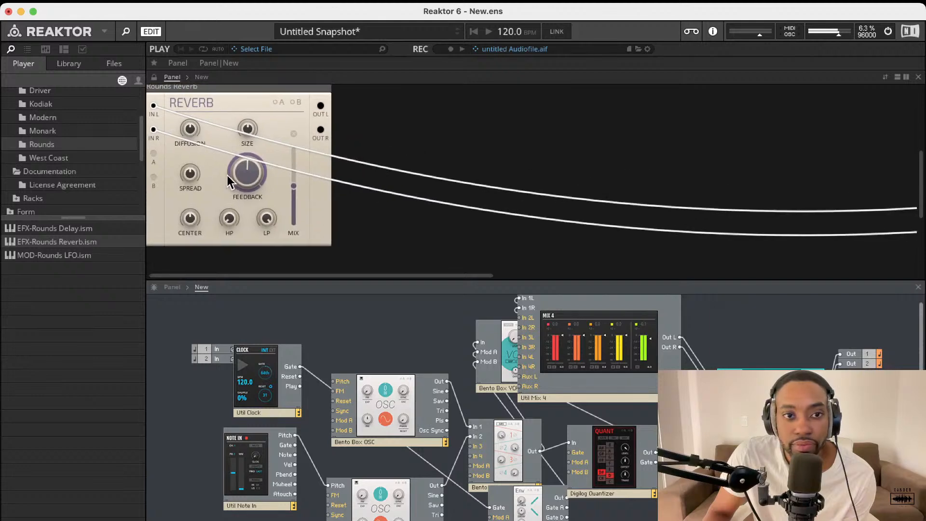
{"action": "left_click_drag", "start_coordinate": [256, 152], "coordinate": [296, 194]}
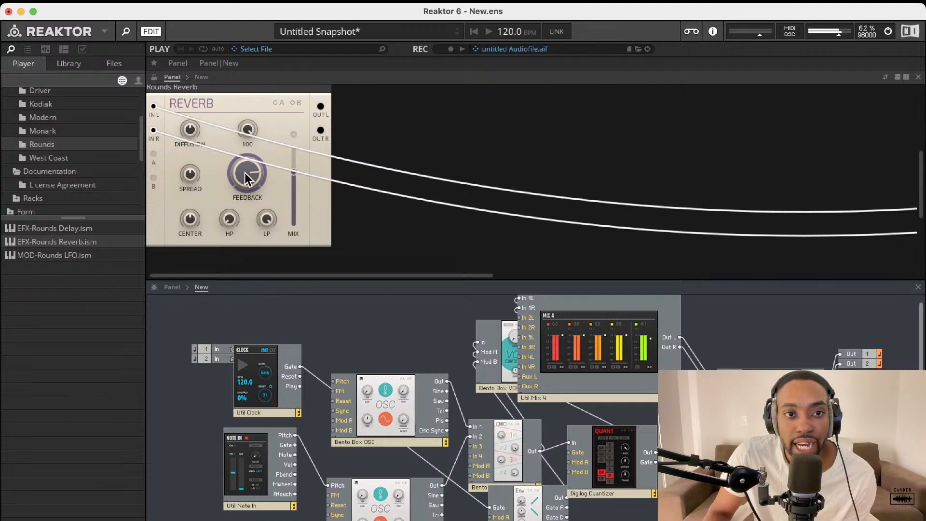
{"action": "scroll", "coordinate": [386, 213], "scroll_direction": "up", "scroll_amount": 5}
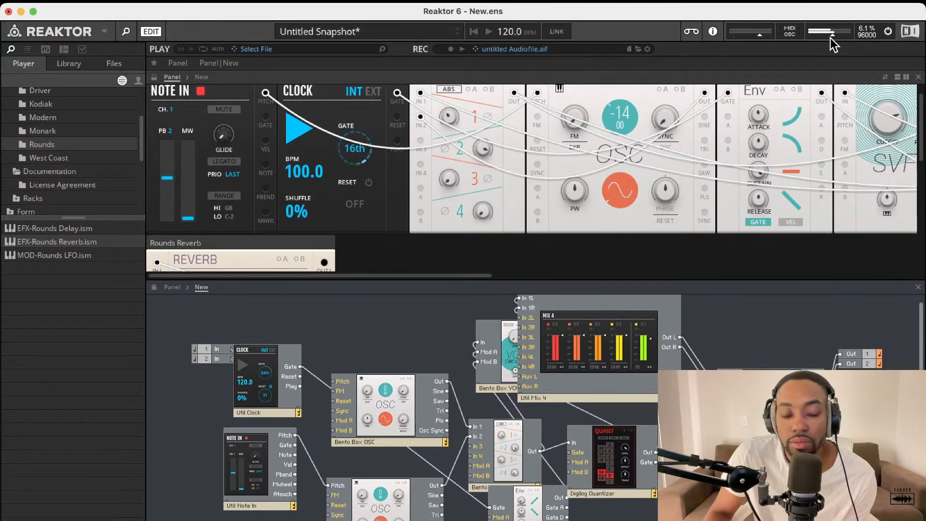
{"action": "scroll", "coordinate": [360, 201], "scroll_direction": "down", "scroll_amount": 5}
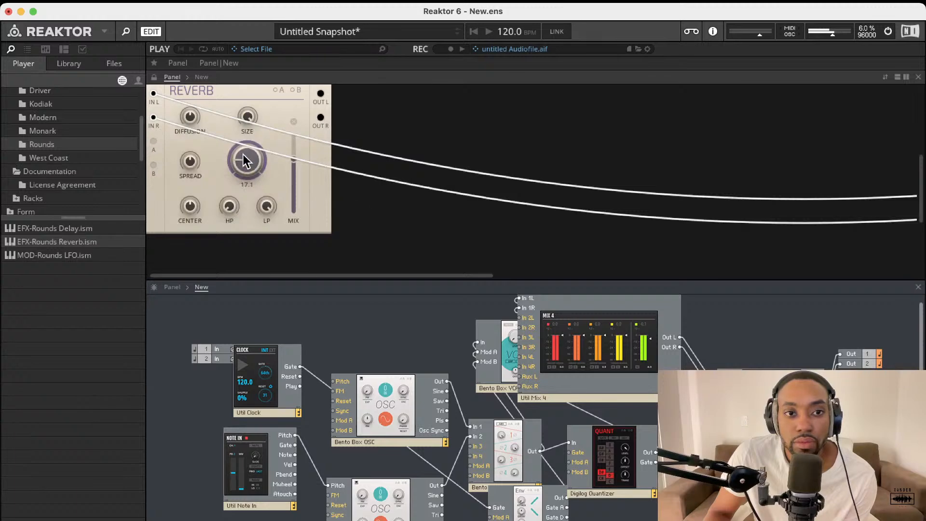
Tune the first Bento Box OSC up to 3.
{"action": "scroll", "coordinate": [332, 128], "scroll_direction": "up", "scroll_amount": 5}
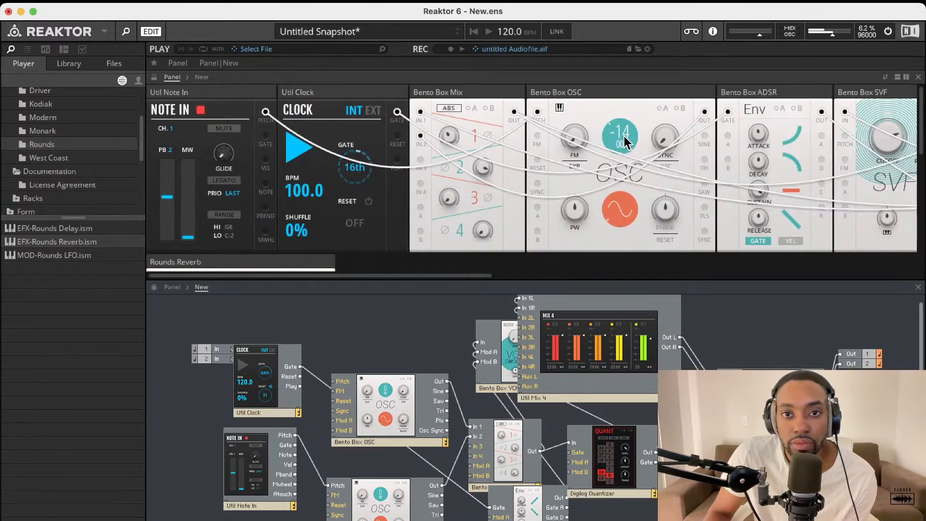
{"action": "scroll", "coordinate": [622, 144], "scroll_direction": "right", "scroll_amount": 5}
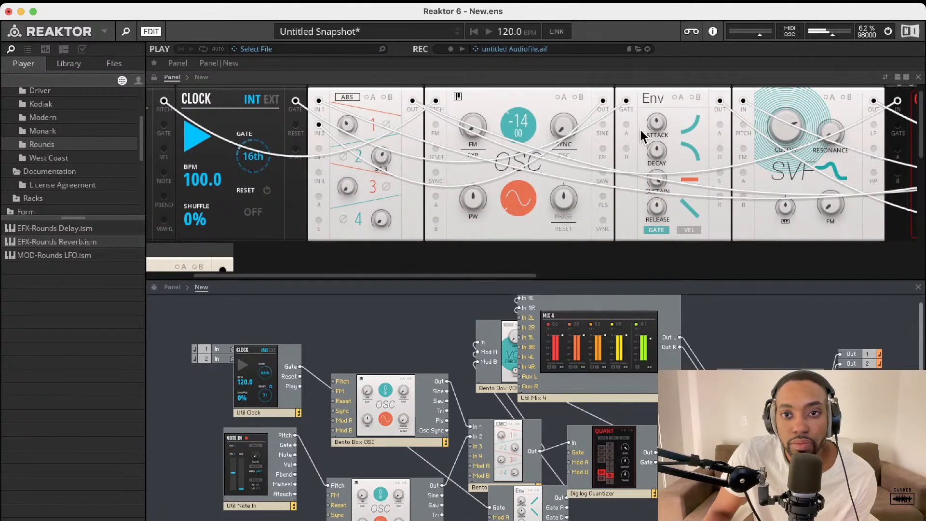
{"action": "left_click_drag", "start_coordinate": [519, 121], "coordinate": [526, 35]}
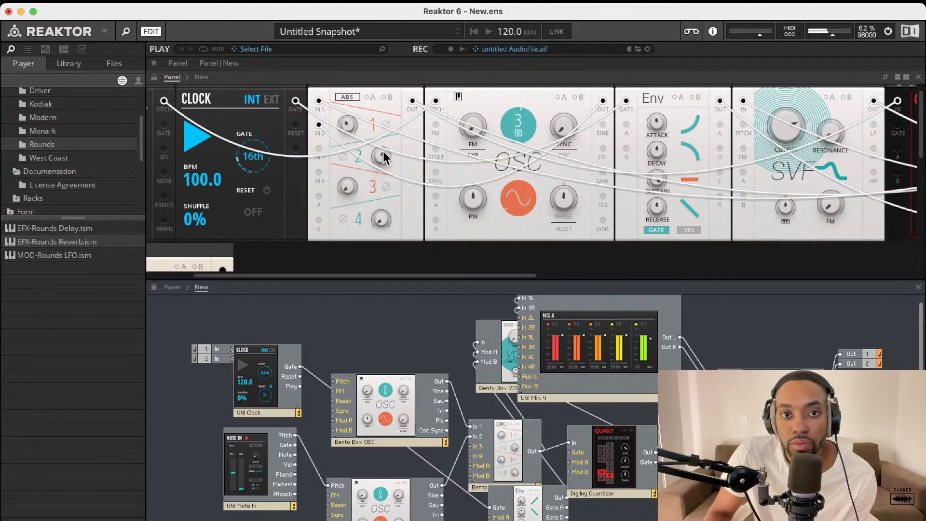
Rebalance the levels of channels 1 and 2 on the Bento Box Mix.
{"action": "left_click_drag", "start_coordinate": [344, 123], "coordinate": [365, 59]}
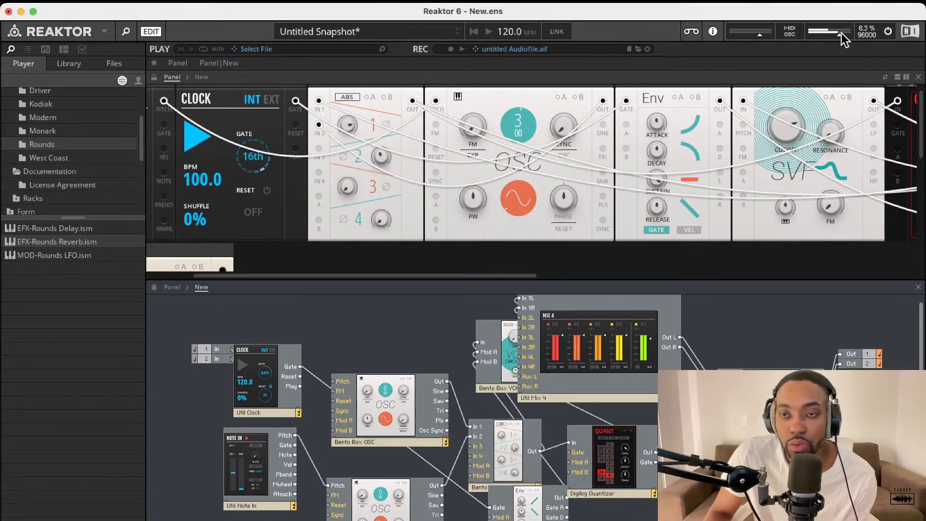
{"action": "left_click_drag", "start_coordinate": [347, 125], "coordinate": [348, 140]}
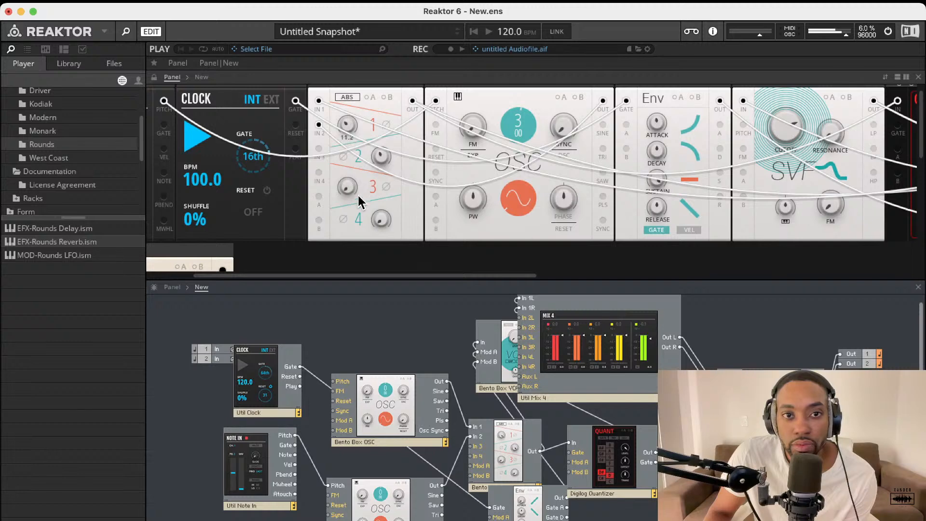
{"action": "left_click_drag", "start_coordinate": [358, 195], "coordinate": [362, 210]}
{"action": "left_click_drag", "start_coordinate": [382, 152], "coordinate": [383, 138]}
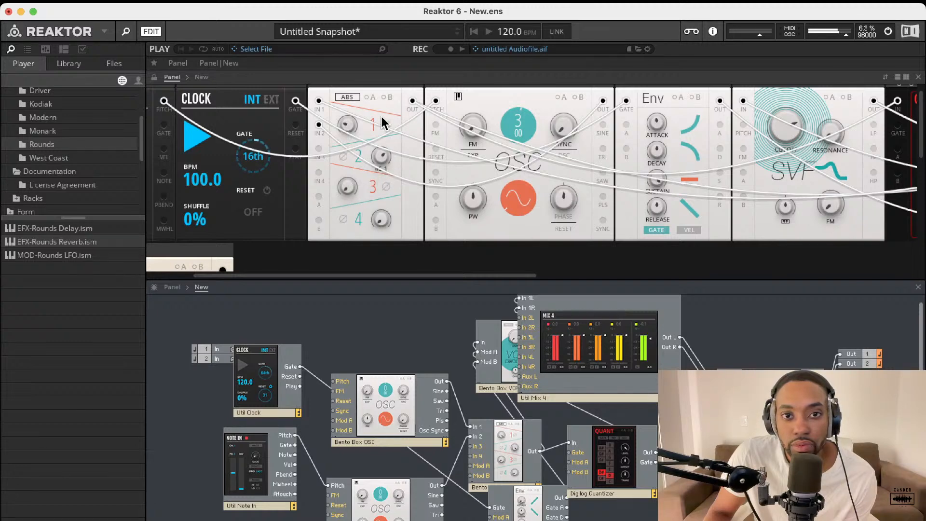
Set the Bento Box ADSR's Decay to 1.28 ms and Release to 1.11 ms.
{"action": "left_click_drag", "start_coordinate": [657, 129], "coordinate": [661, 100]}
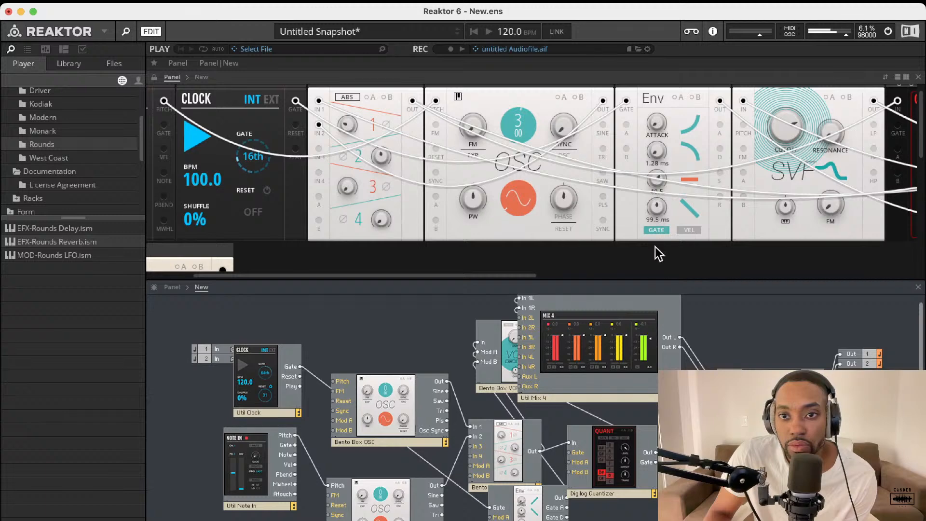
{"action": "left_click_drag", "start_coordinate": [667, 214], "coordinate": [656, 265]}
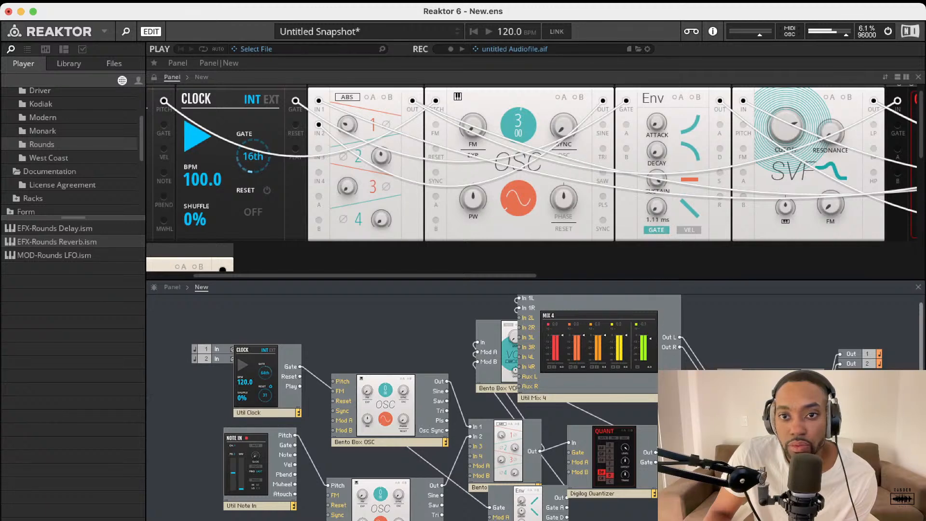
Switch the first Bento Box OSC to the pulse waveform and assign modulation input A to its pulse width.
{"action": "left_click", "coordinate": [524, 206]}
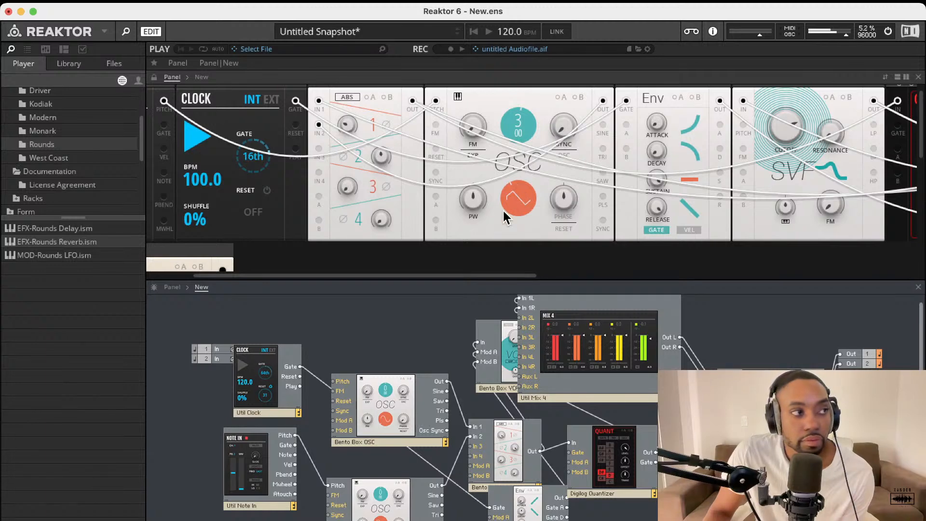
{"action": "left_click", "coordinate": [517, 201]}
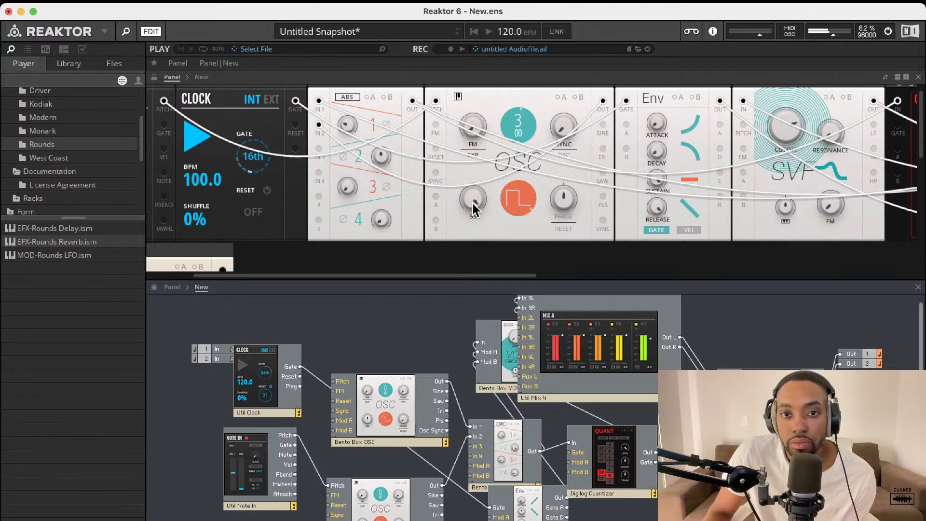
{"action": "left_click", "coordinate": [560, 96]}
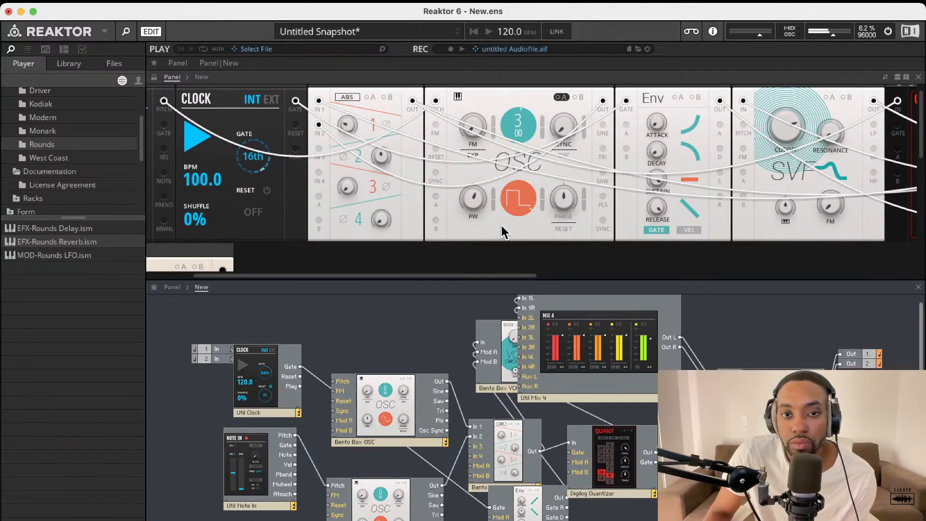
Add a Bento LFO from the Bento Box folder of Blocks Base and place it beside the first oscillator in the structure.
{"action": "scroll", "coordinate": [61, 141], "scroll_direction": "up", "scroll_amount": 4}
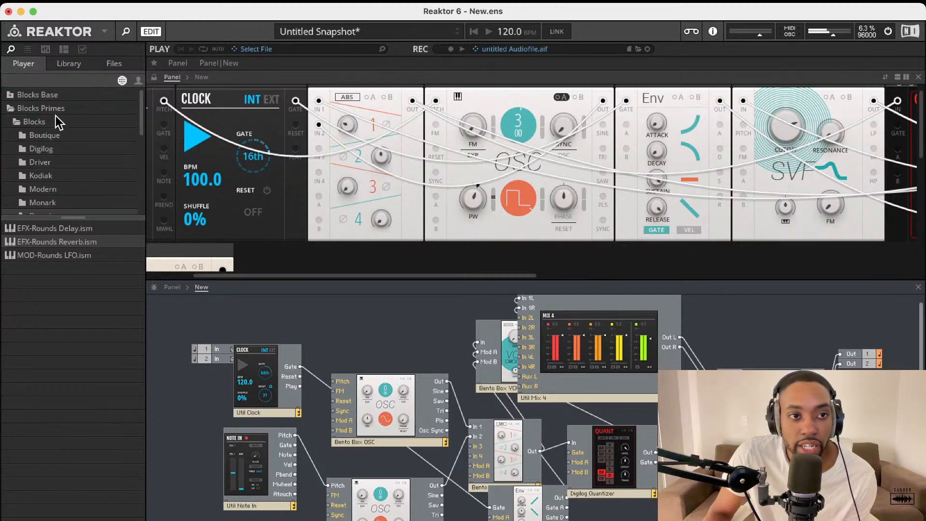
{"action": "left_click", "coordinate": [36, 127]}
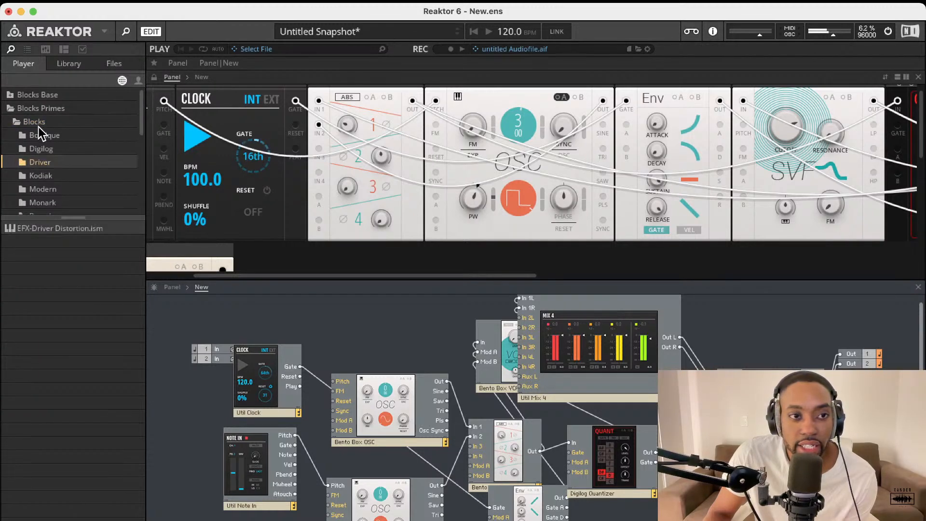
{"action": "left_click", "coordinate": [41, 110]}
{"action": "double_click", "coordinate": [19, 99]}
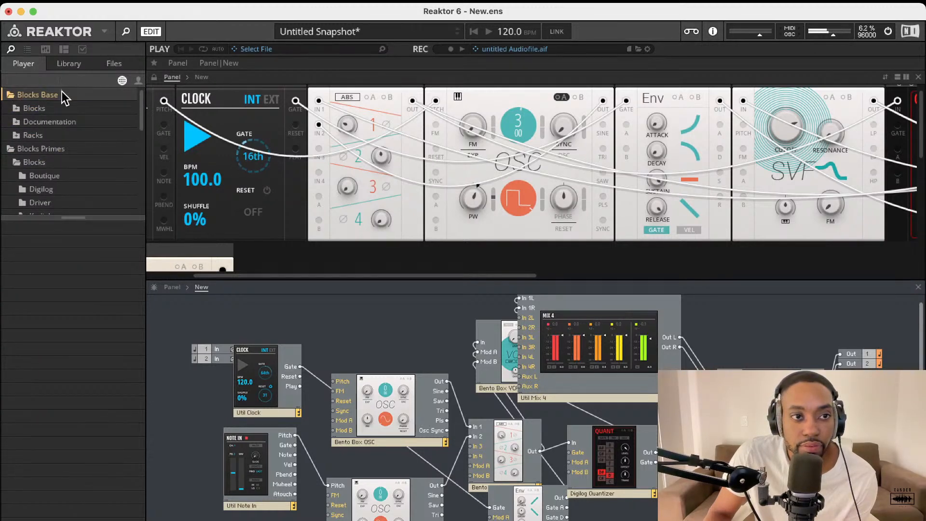
{"action": "scroll", "coordinate": [52, 159], "scroll_direction": "down", "scroll_amount": 3}
{"action": "scroll", "coordinate": [27, 117], "scroll_direction": "up", "scroll_amount": 3}
{"action": "double_click", "coordinate": [22, 111]}
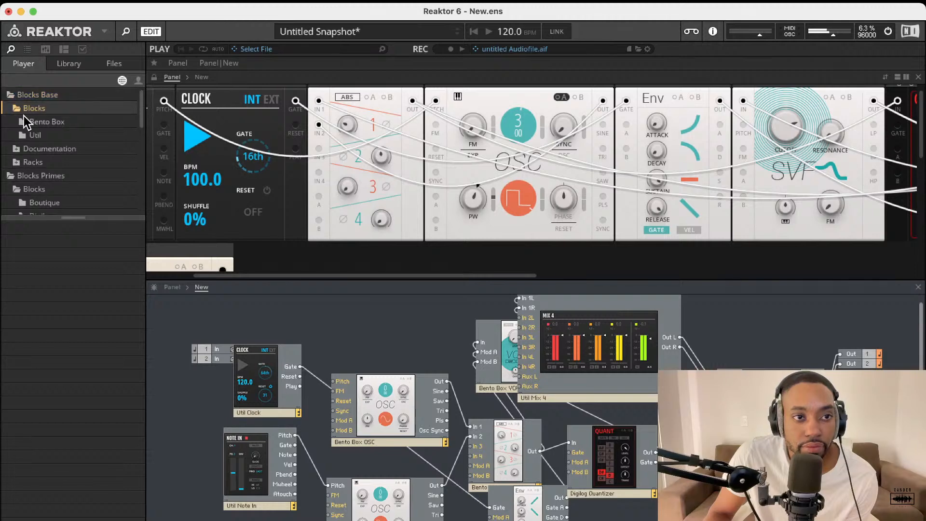
{"action": "key", "text": "Down"}
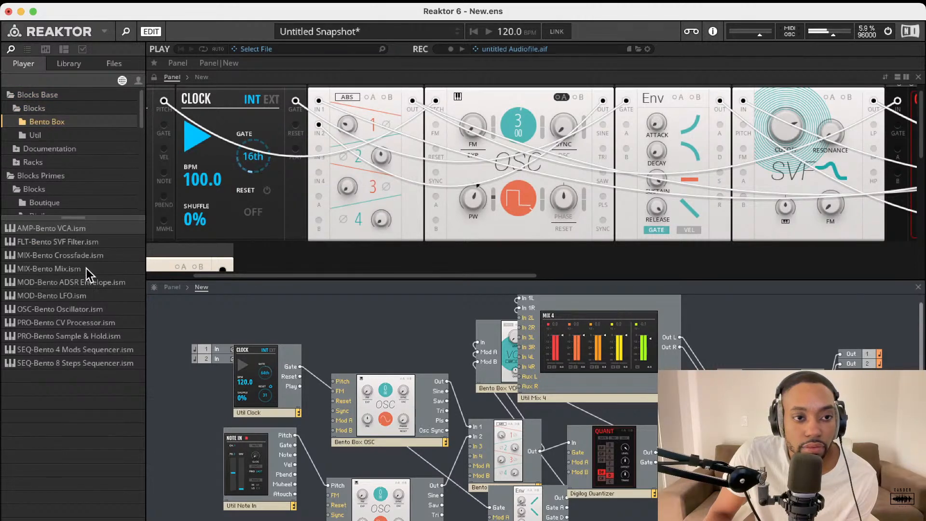
{"action": "double_click", "coordinate": [77, 295]}
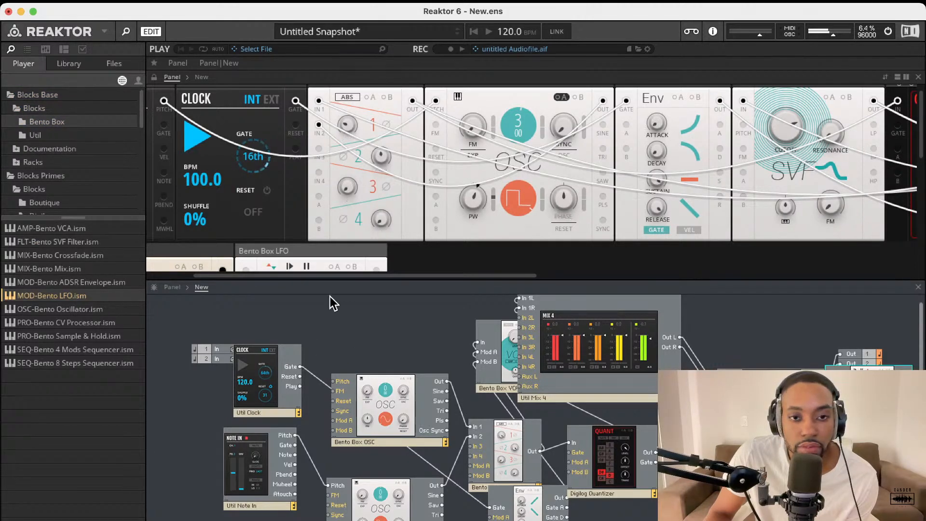
{"action": "left_click_drag", "start_coordinate": [877, 405], "coordinate": [239, 393]}
Rename the upper oscillator in the structure as Bento Box OSC 1 and the lower one as Bento Box OSC 2.
{"action": "left_click", "coordinate": [386, 443]}
{"action": "type", "text": "1"}
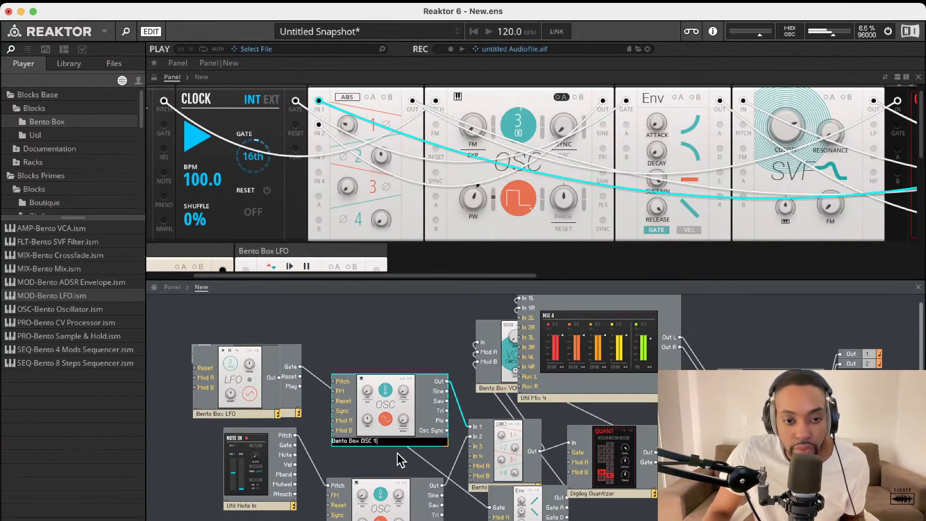
{"action": "scroll", "coordinate": [385, 466], "scroll_direction": "down", "scroll_amount": 1}
{"action": "left_click", "coordinate": [383, 466]}
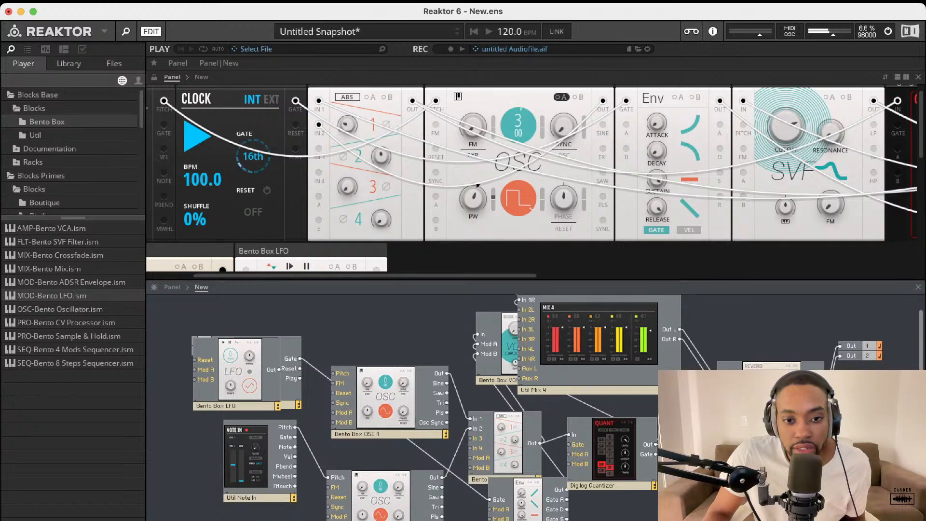
{"action": "left_click", "coordinate": [383, 498]}
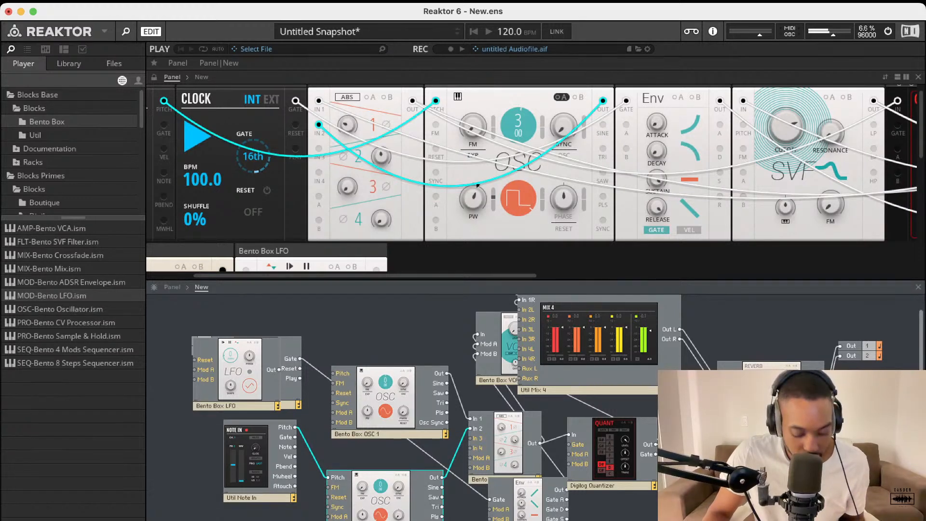
Connect the LFO's output to Mod A of Bento Box OSC 1 and adjust the pulse-width modulation amount on Bento Box OSC 2.
{"action": "left_click_drag", "start_coordinate": [278, 369], "coordinate": [334, 413]}
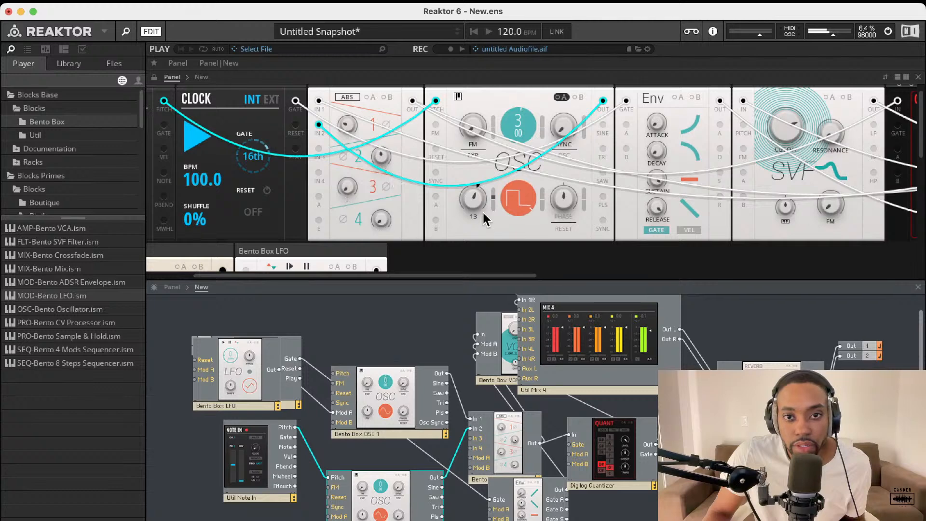
{"action": "left_click_drag", "start_coordinate": [491, 195], "coordinate": [497, 147]}
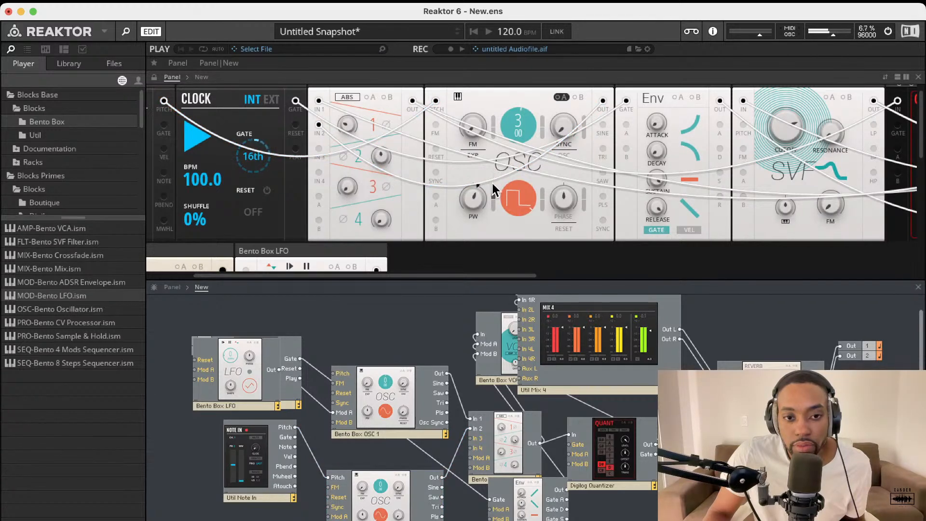
Reroute the Bento Box LFO's output from Bento Box OSC 1 to Mod A of Bento Box OSC 2.
{"action": "scroll", "coordinate": [444, 225], "scroll_direction": "up", "scroll_amount": 1}
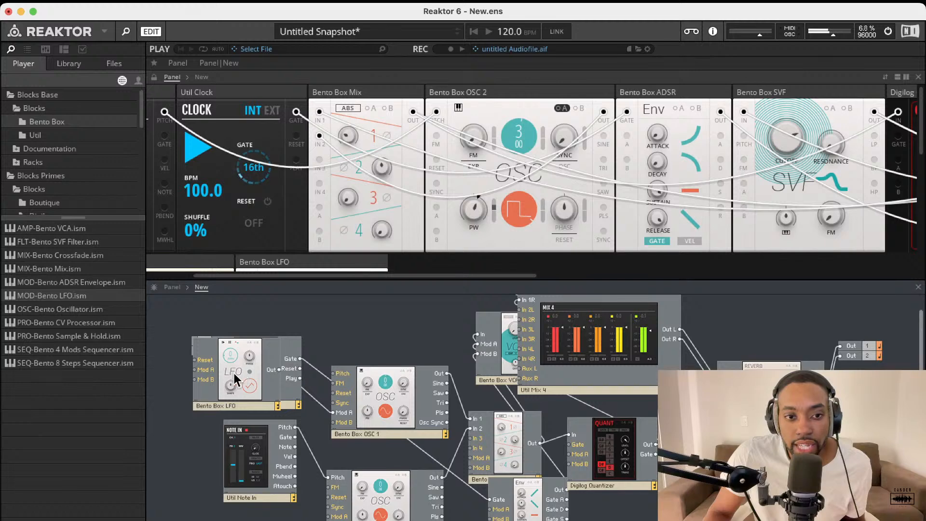
{"action": "left_click_drag", "start_coordinate": [234, 379], "coordinate": [329, 516]}
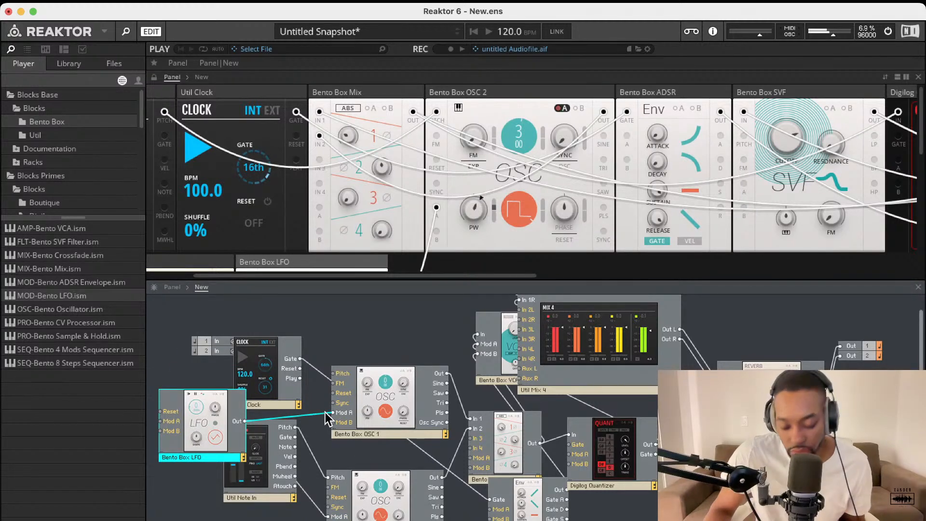
{"action": "left_click", "coordinate": [319, 413]}
{"action": "key", "text": "Delete"}
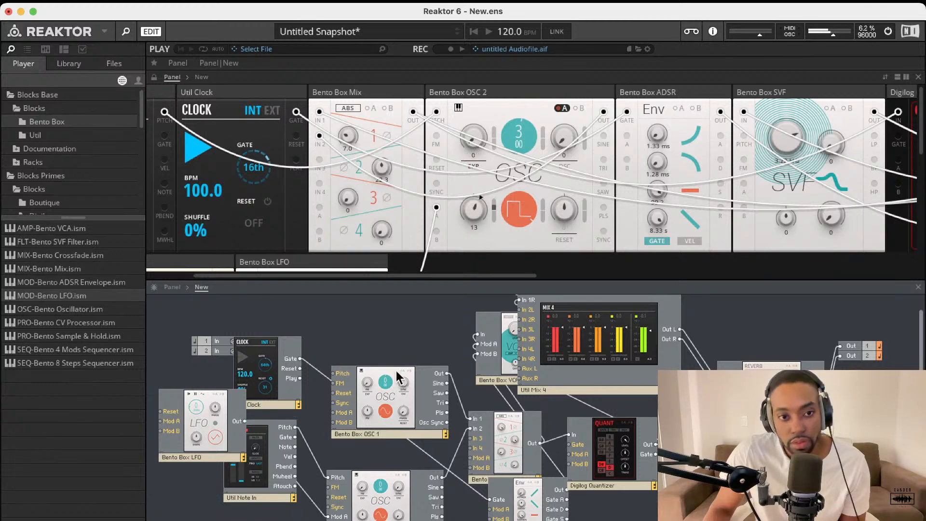
Move the Bento Box LFO down next to Bento Box OSC 2 and remove its stray wire to the Sync input.
{"action": "left_click_drag", "start_coordinate": [246, 424], "coordinate": [320, 504]}
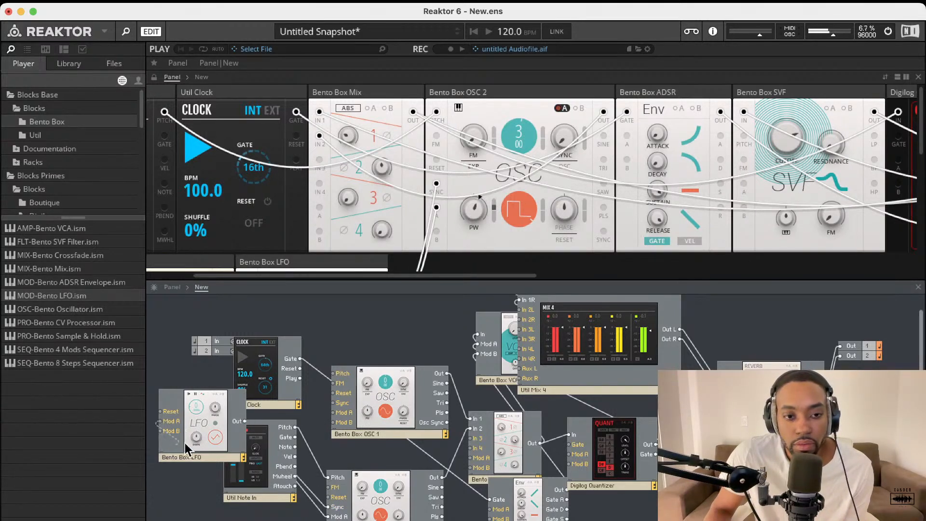
{"action": "left_click_drag", "start_coordinate": [206, 444], "coordinate": [189, 513]}
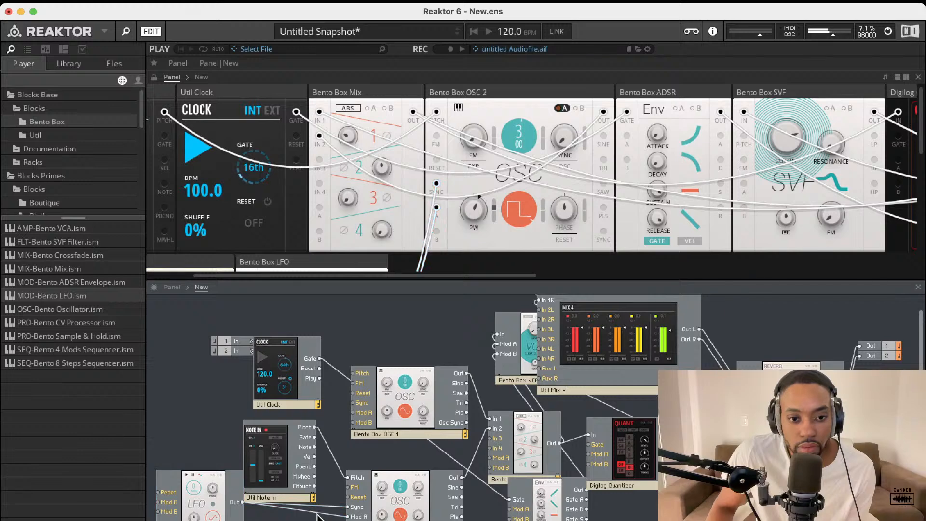
{"action": "left_click", "coordinate": [327, 506]}
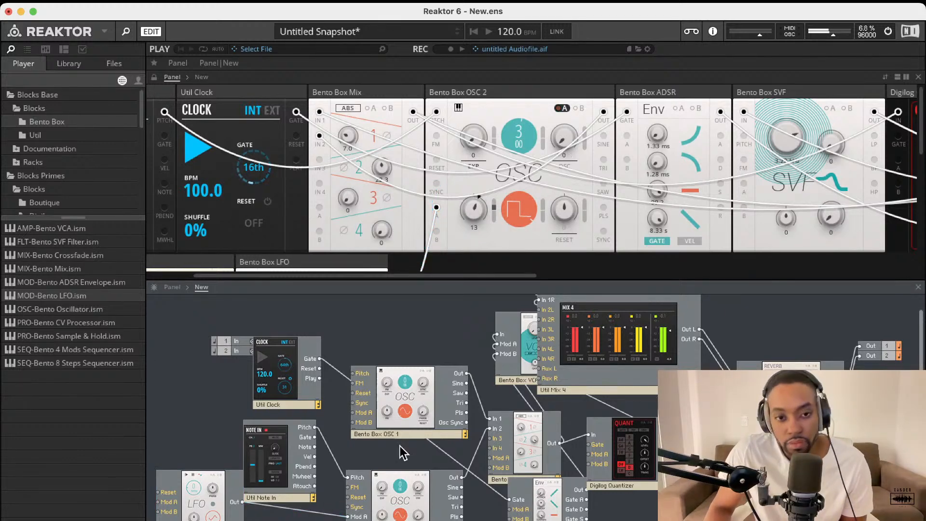
Morph the waveform of Bento Box OSC 2 from pulse towards sawtooth.
{"action": "scroll", "coordinate": [658, 216], "scroll_direction": "right", "scroll_amount": 5}
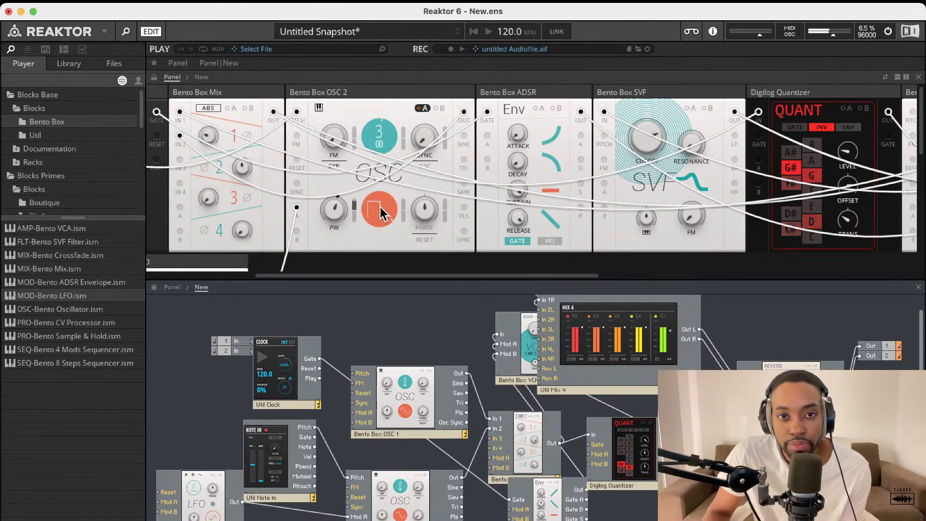
{"action": "left_click_drag", "start_coordinate": [379, 208], "coordinate": [379, 270]}
{"action": "scroll", "coordinate": [389, 255], "scroll_direction": "left", "scroll_amount": 1}
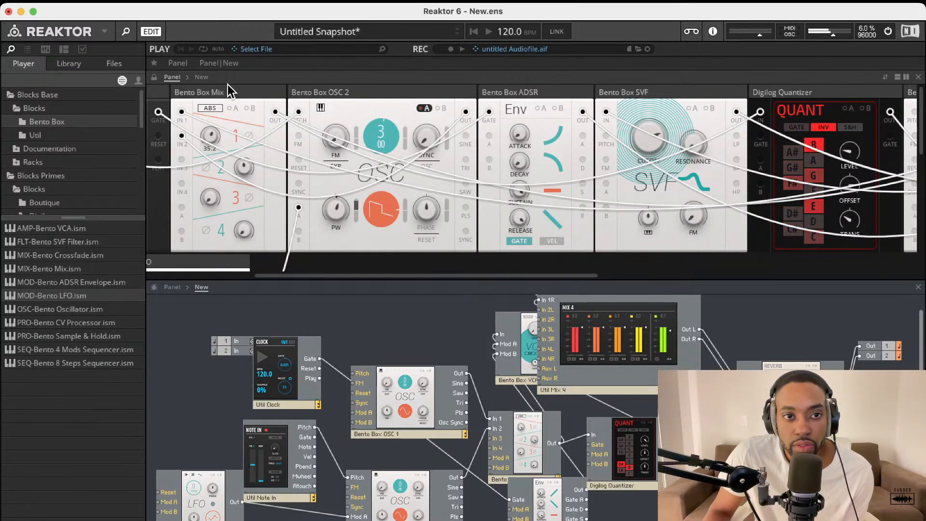
Raise the channel 1 level on the Bento Box Mix to 100.
{"action": "scroll", "coordinate": [314, 143], "scroll_direction": "right", "scroll_amount": 5}
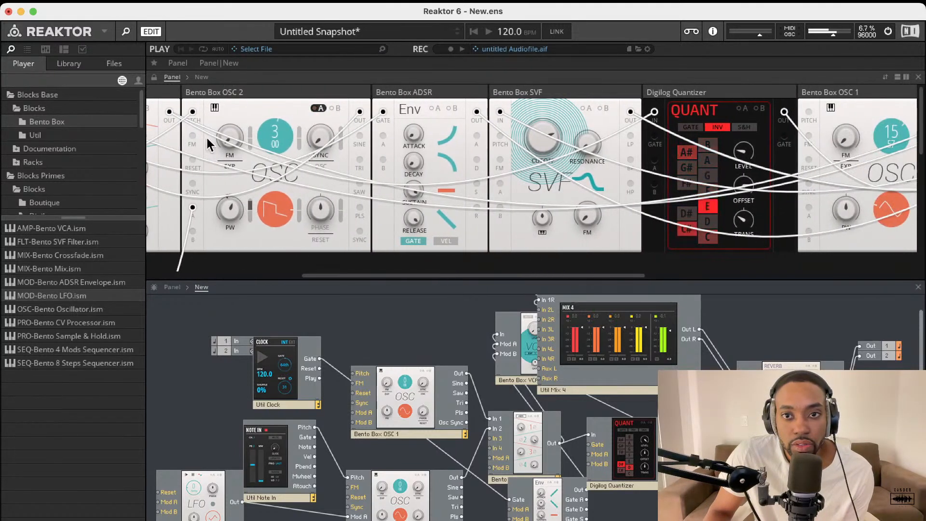
{"action": "scroll", "coordinate": [172, 139], "scroll_direction": "left", "scroll_amount": 3}
{"action": "left_click_drag", "start_coordinate": [160, 135], "coordinate": [177, 93]}
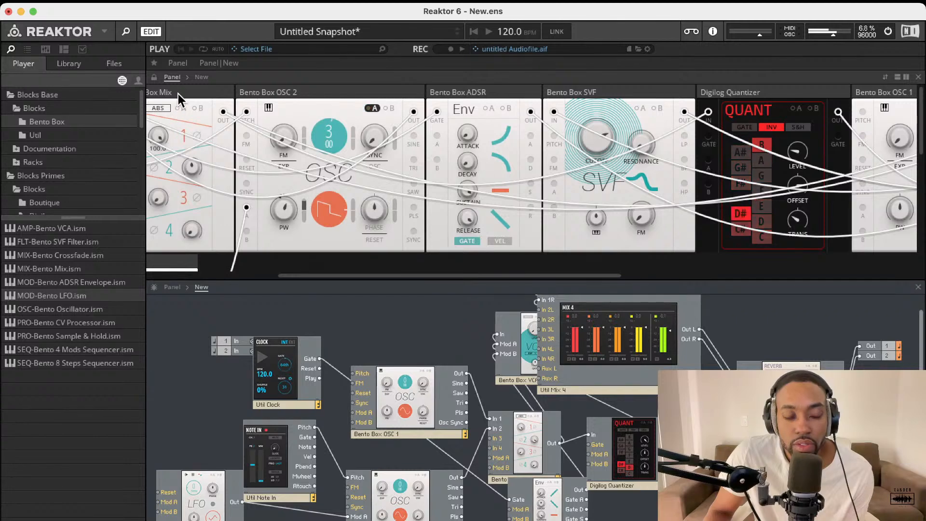
Switch the audio engine off and back on.
{"action": "scroll", "coordinate": [178, 95], "scroll_direction": "down", "scroll_amount": 3}
{"action": "scroll", "coordinate": [179, 95], "scroll_direction": "left", "scroll_amount": 1}
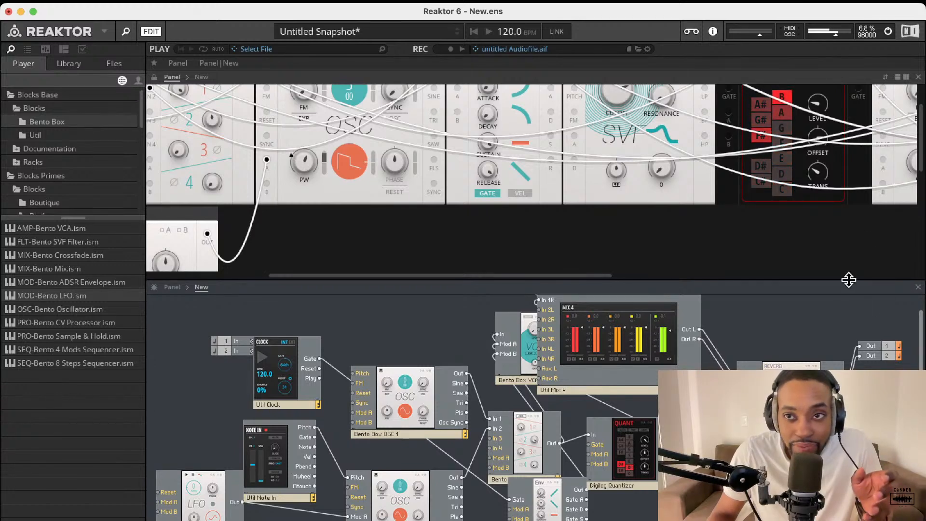
{"action": "left_click", "coordinate": [888, 33]}
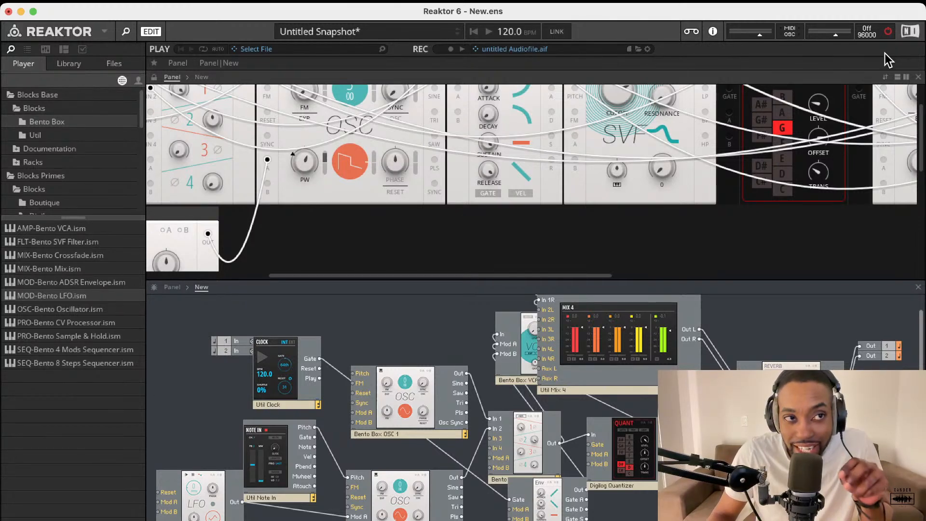
{"action": "left_click", "coordinate": [888, 34]}
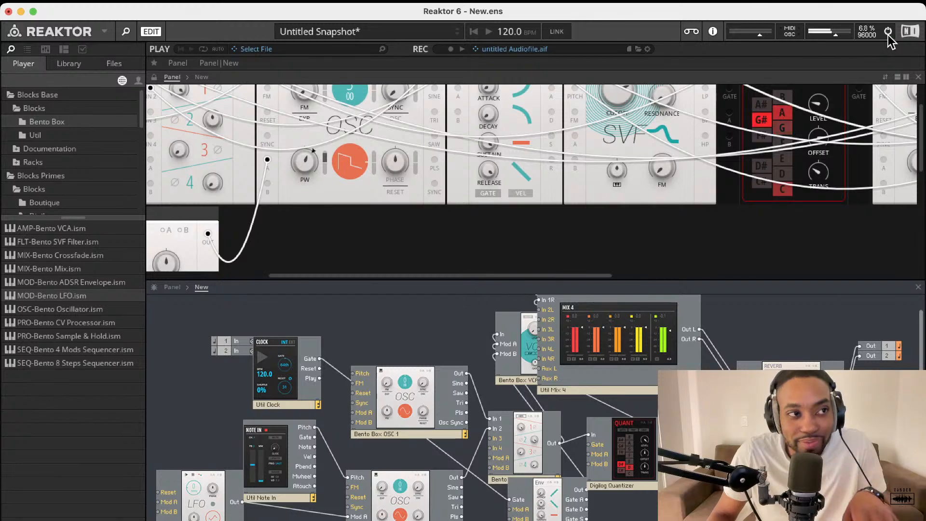